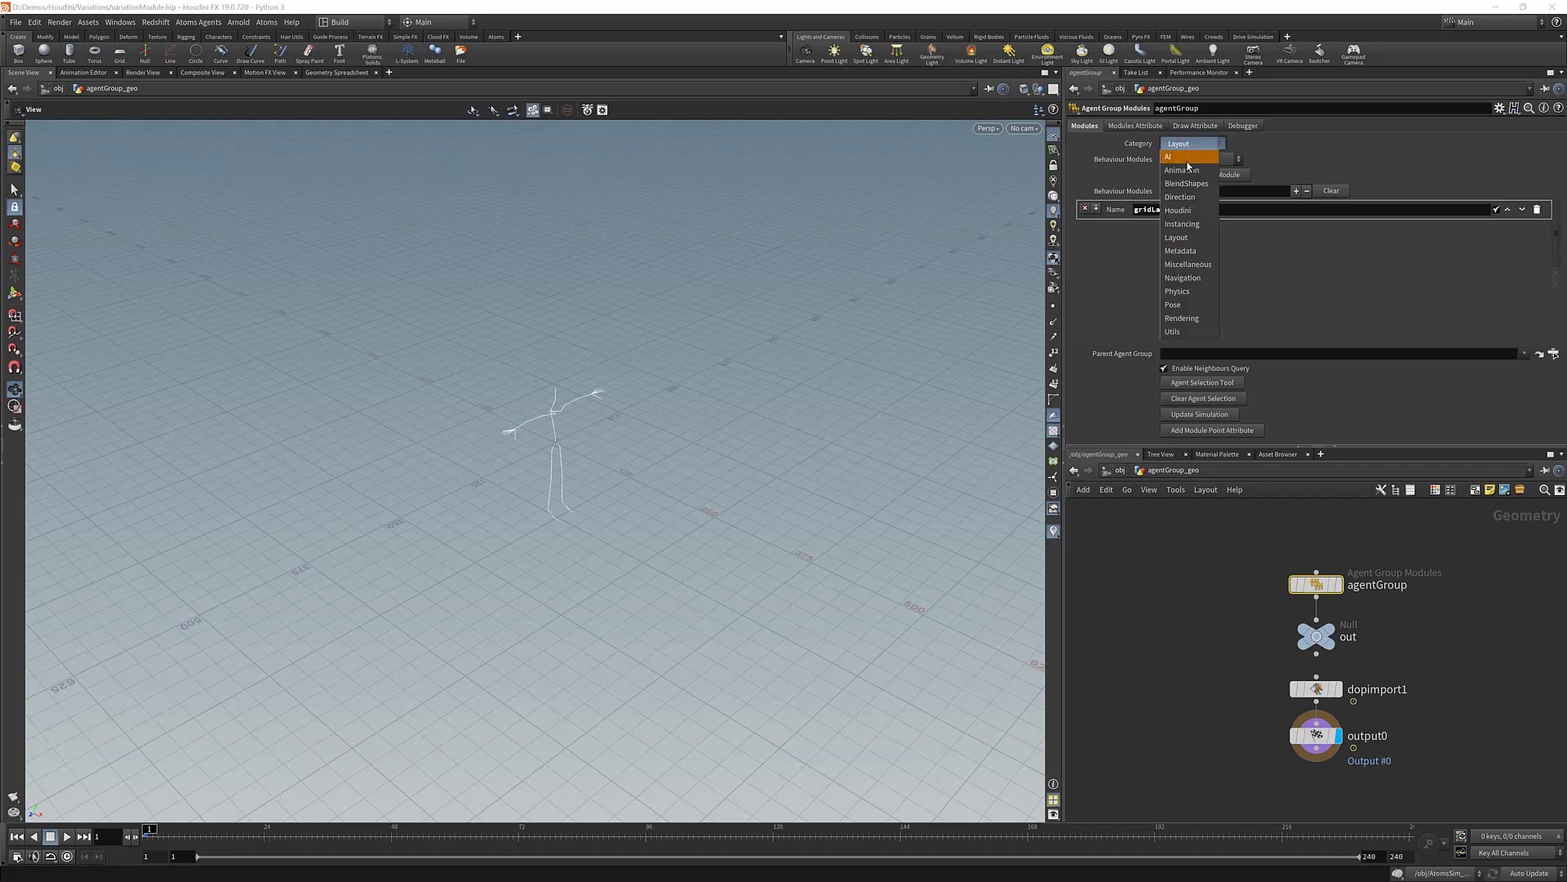
Step: Add a stateMachine behaviour module from the Animation category to the agent group
{"action": "left_click", "coordinate": [1187, 157]}
{"action": "left_click", "coordinate": [1200, 159]}
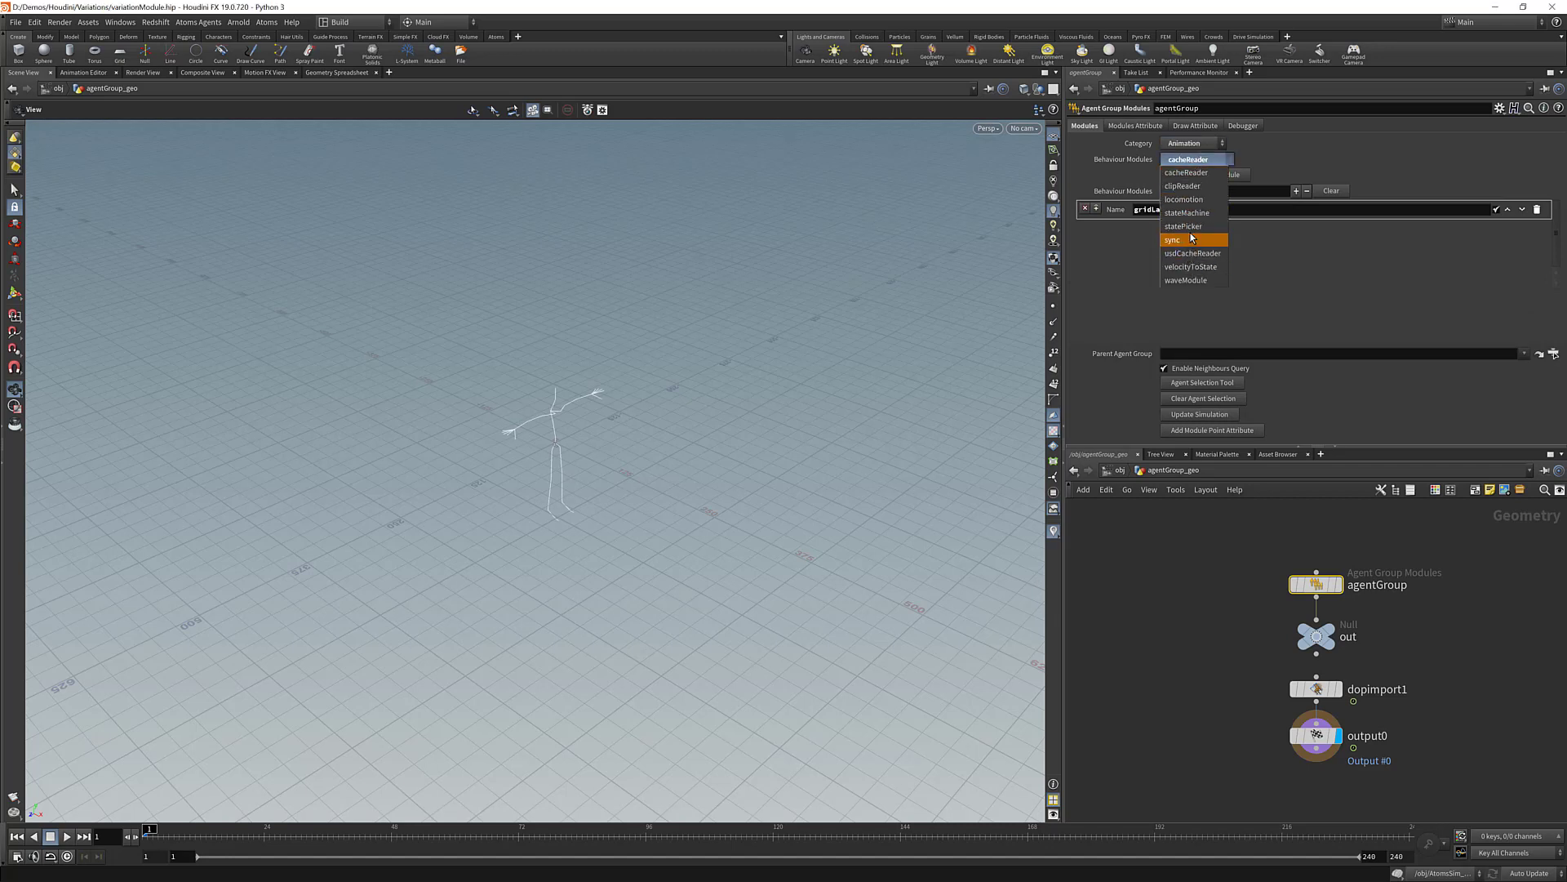
{"action": "left_click", "coordinate": [1190, 228]}
{"action": "left_click", "coordinate": [1192, 159]}
{"action": "left_click", "coordinate": [1188, 212]}
{"action": "left_click", "coordinate": [1205, 175]}
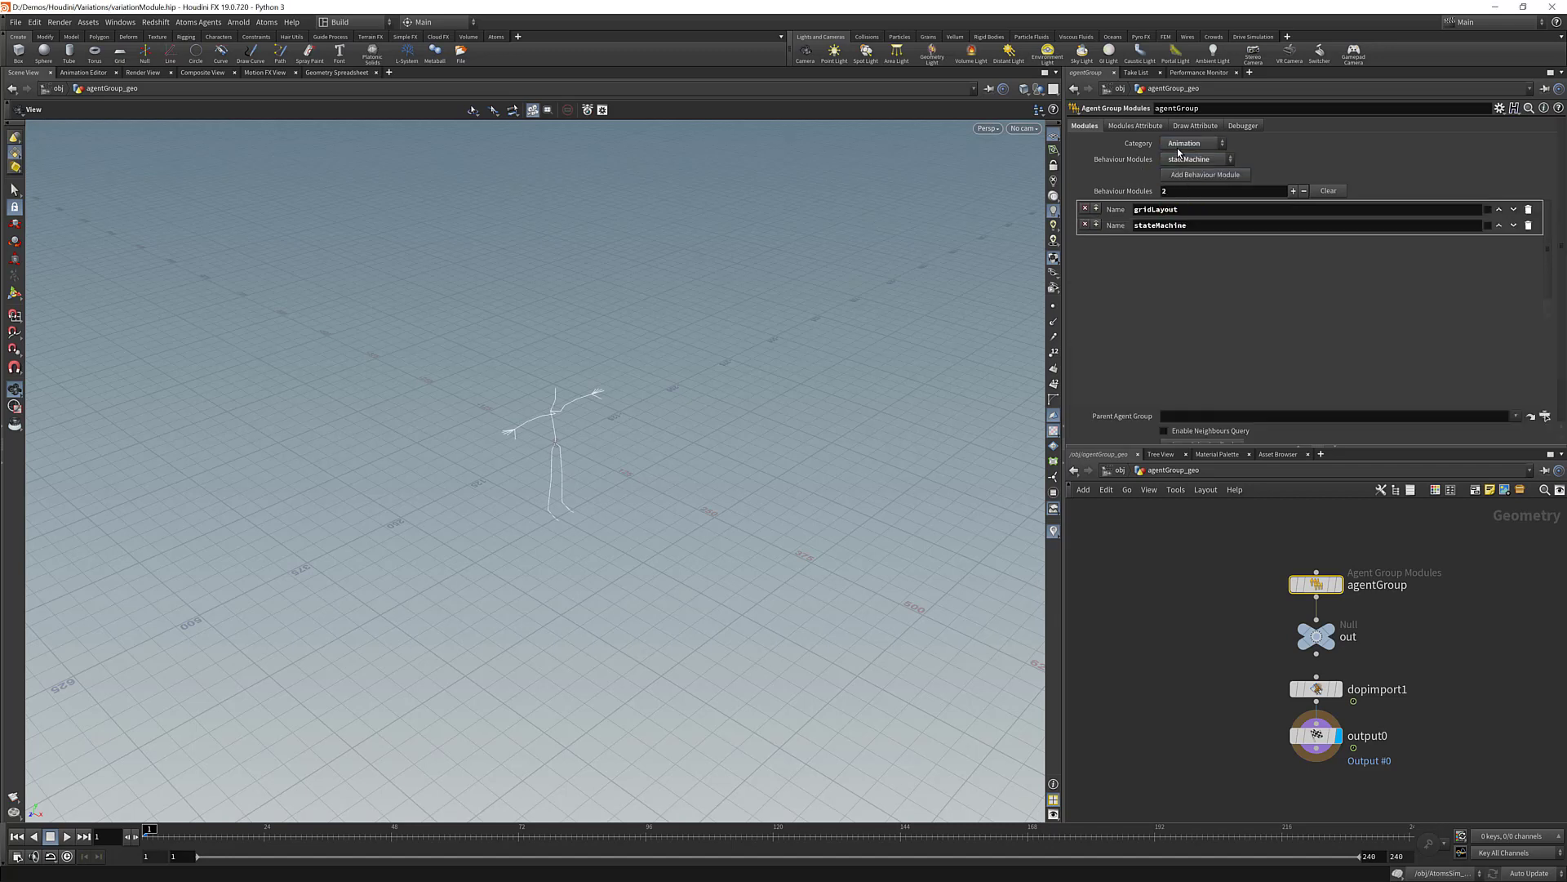
Step: Add a variations behaviour module from the Rendering category to the agent group
{"action": "left_click", "coordinate": [1191, 143]}
{"action": "left_click", "coordinate": [1182, 317]}
{"action": "left_click", "coordinate": [1191, 157]}
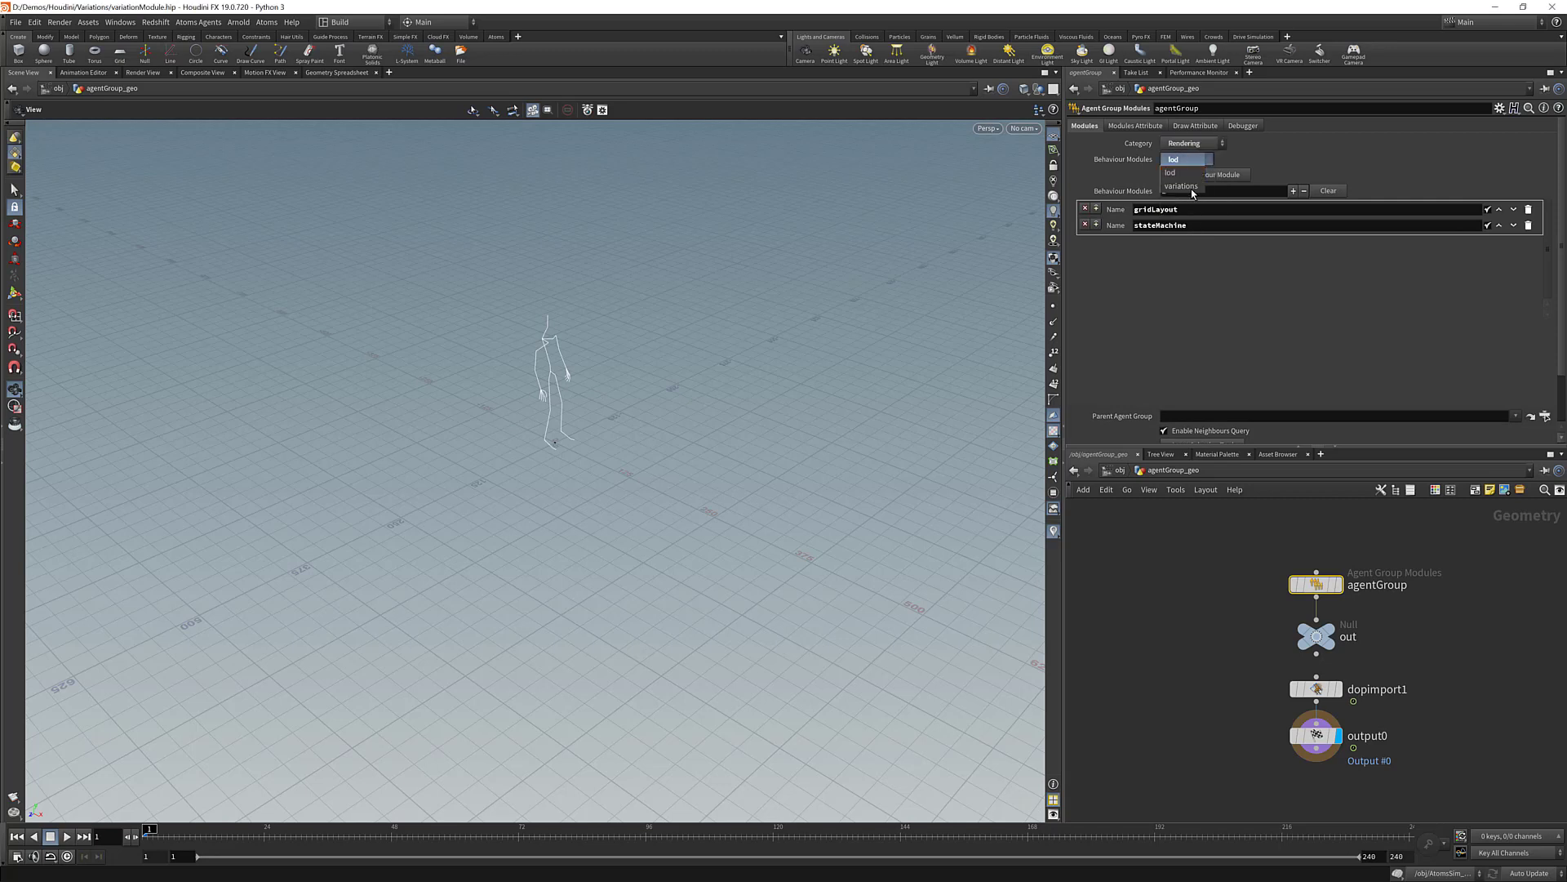
{"action": "left_click", "coordinate": [1185, 173]}
{"action": "left_click", "coordinate": [1205, 175]}
Step: Set the gridLayout module's size to 5 on the first and third axes to lay out a grid of agents
{"action": "left_click", "coordinate": [1190, 127]}
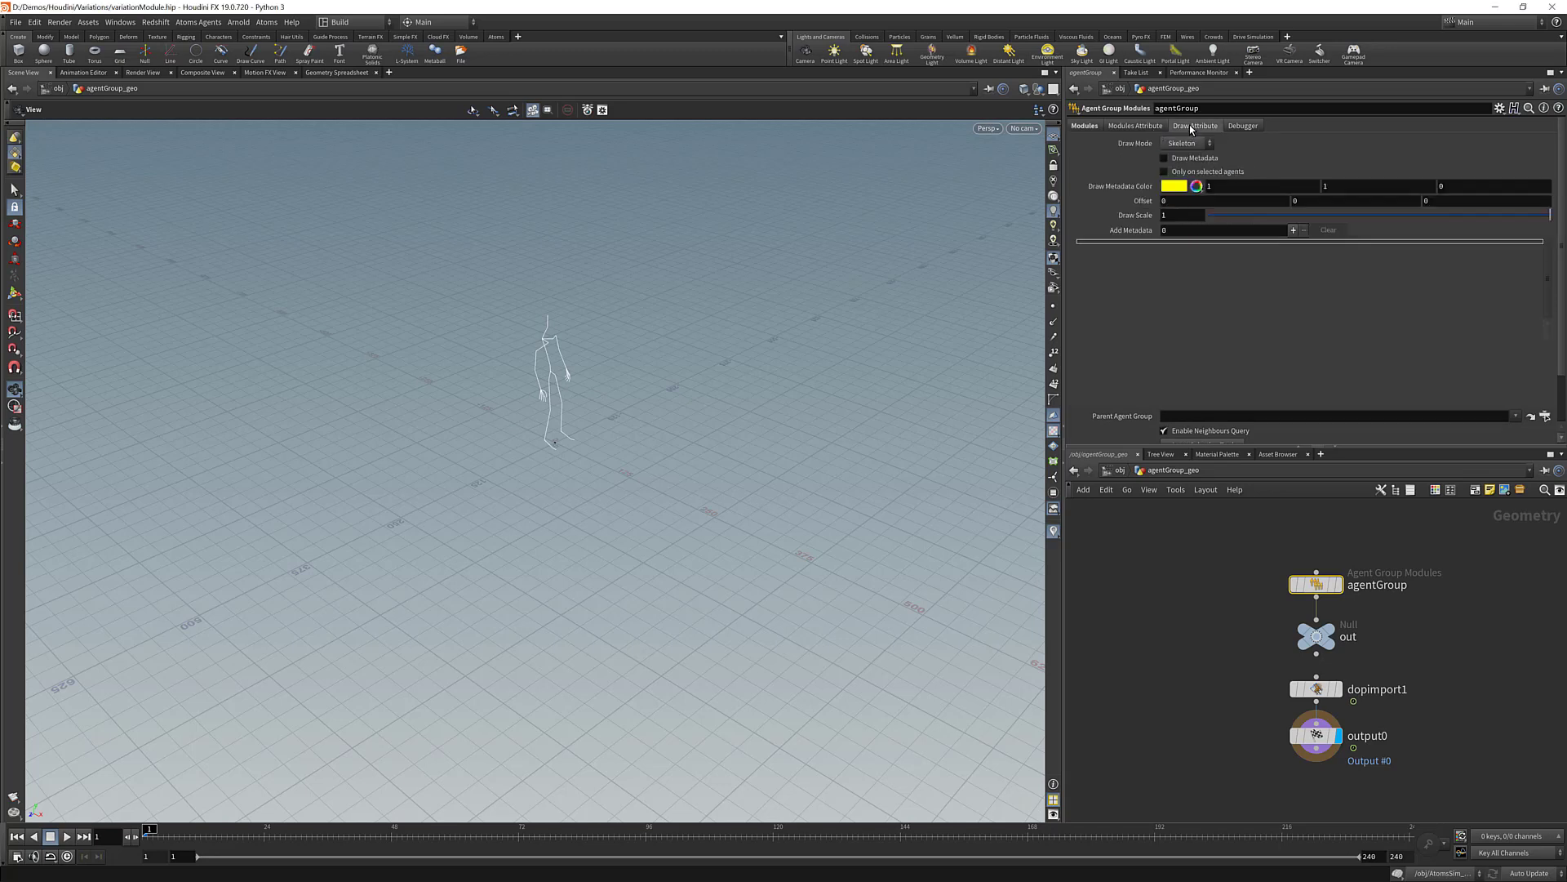
{"action": "left_click", "coordinate": [1134, 126]}
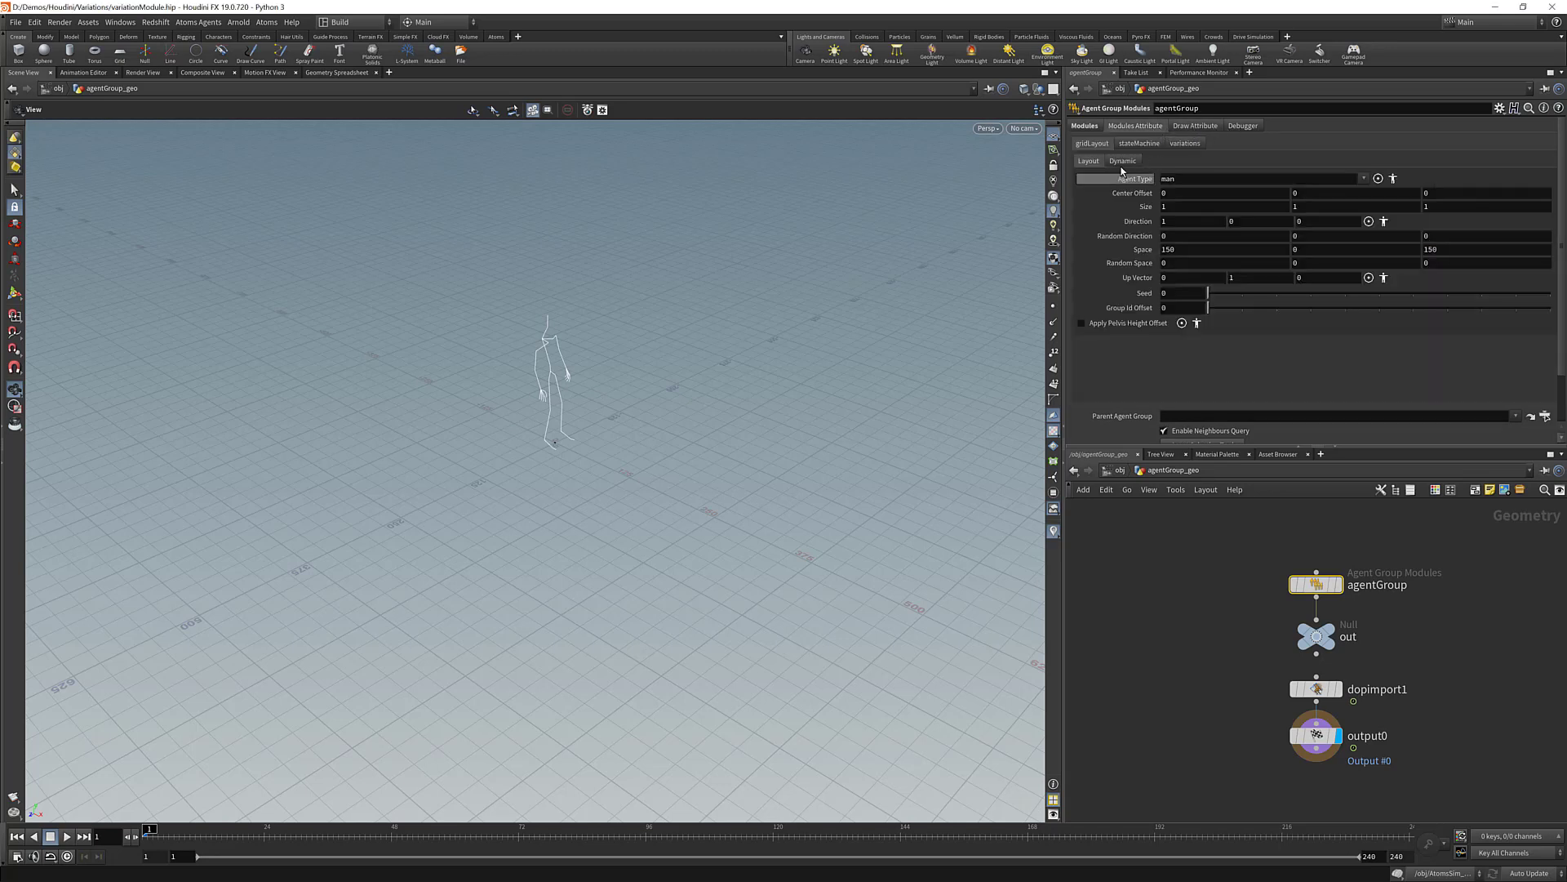
{"action": "left_click", "coordinate": [1180, 206]}
{"action": "type", "text": "5"}
{"action": "key", "text": "Tab"}
{"action": "key", "text": "Tab"}
{"action": "type", "text": "5"}
{"action": "key", "text": "Tab"}
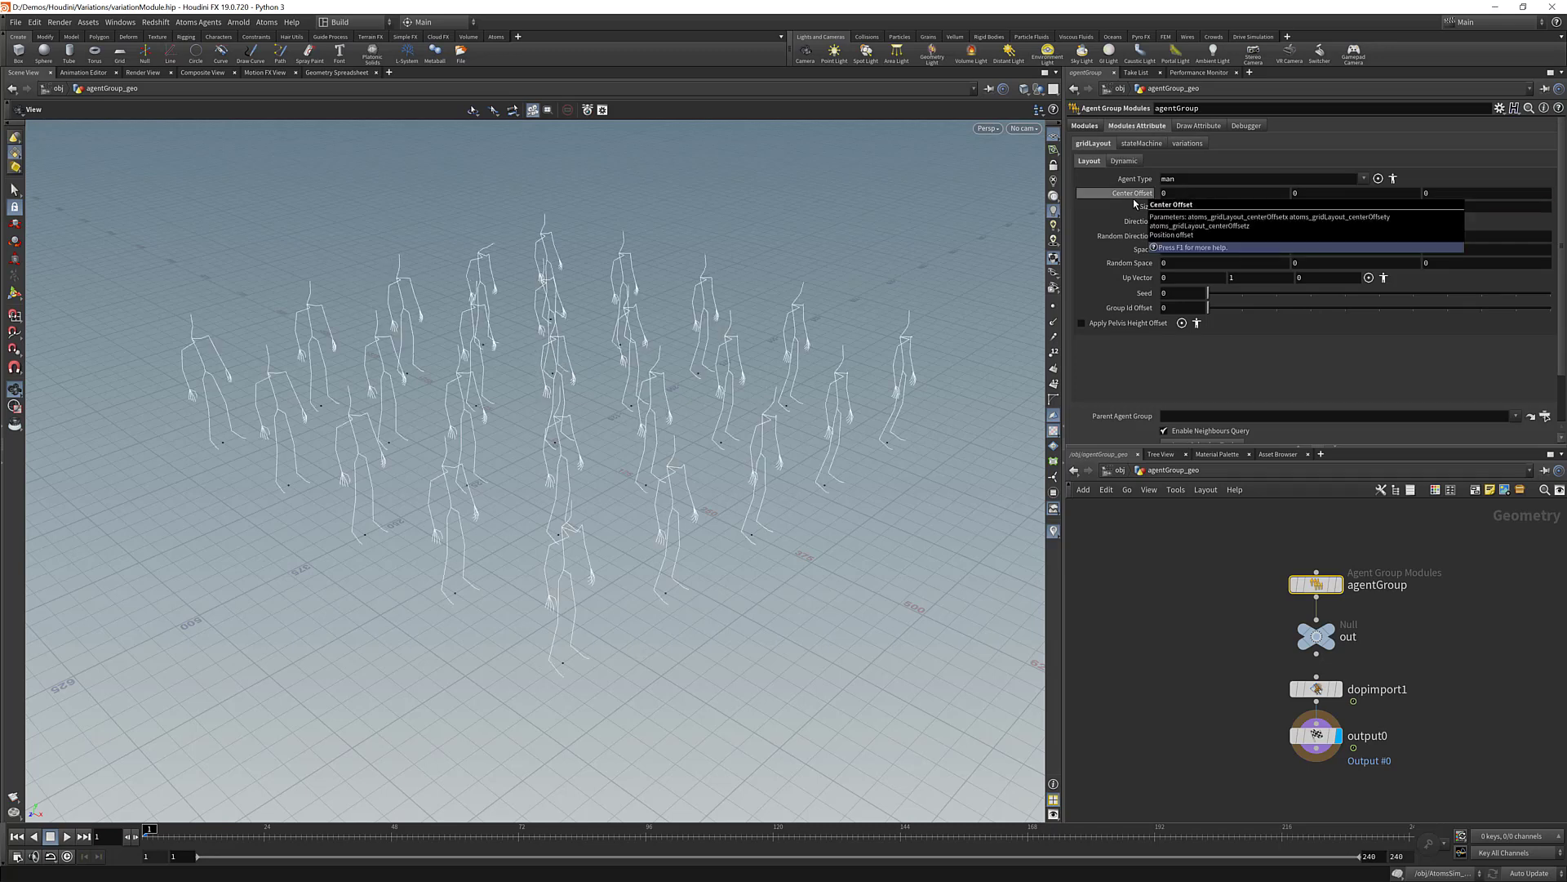
Step: Change the agent group's draw mode to Variations and show the attributes of the variations module
{"action": "left_click", "coordinate": [1208, 126]}
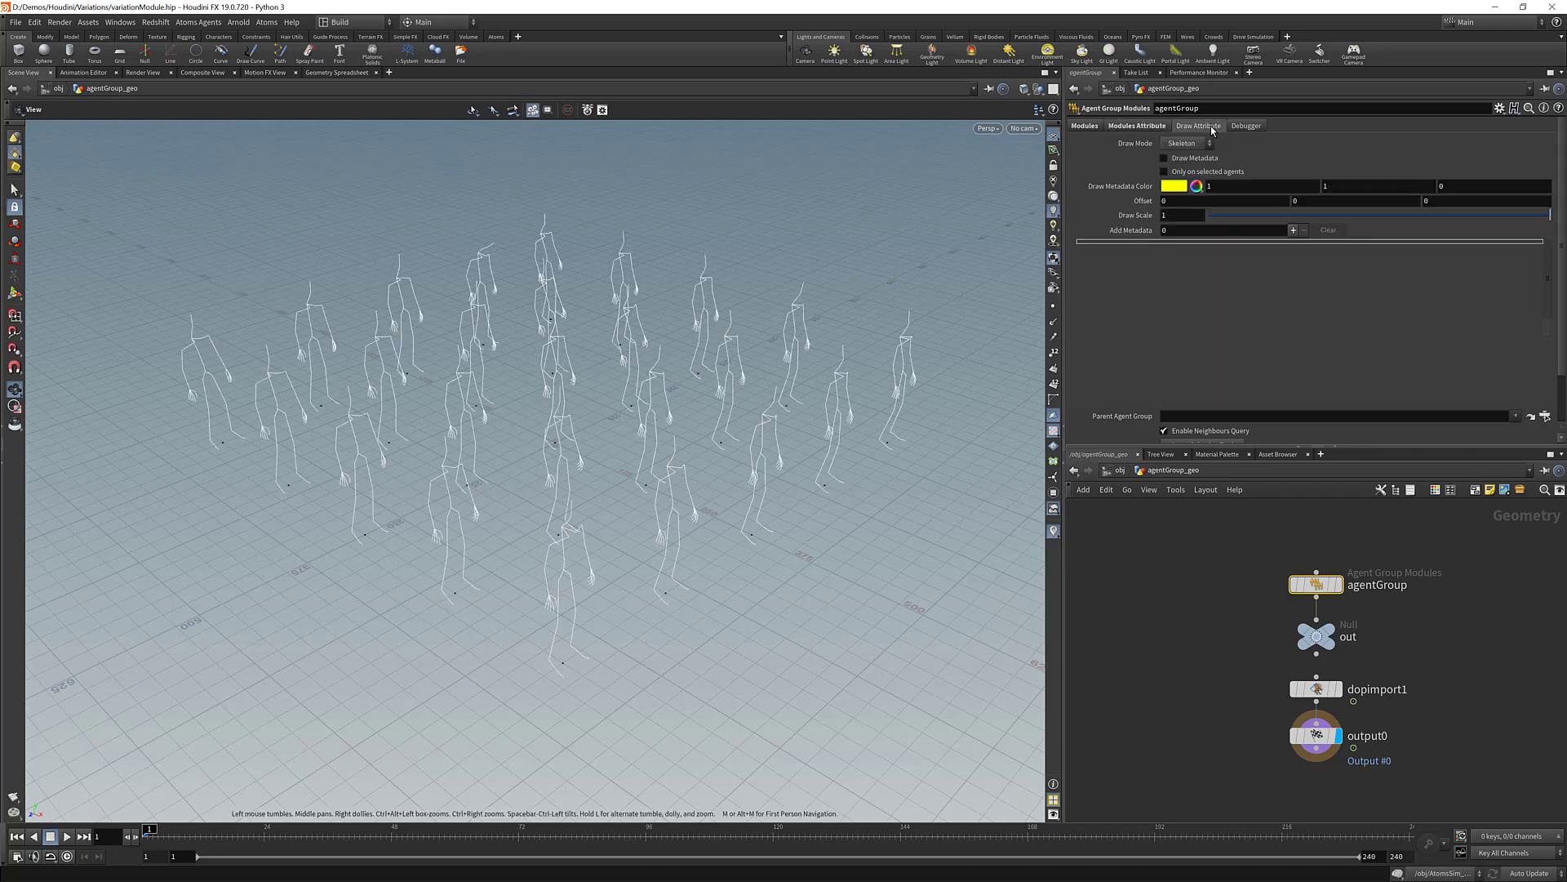
{"action": "left_click", "coordinate": [1164, 145]}
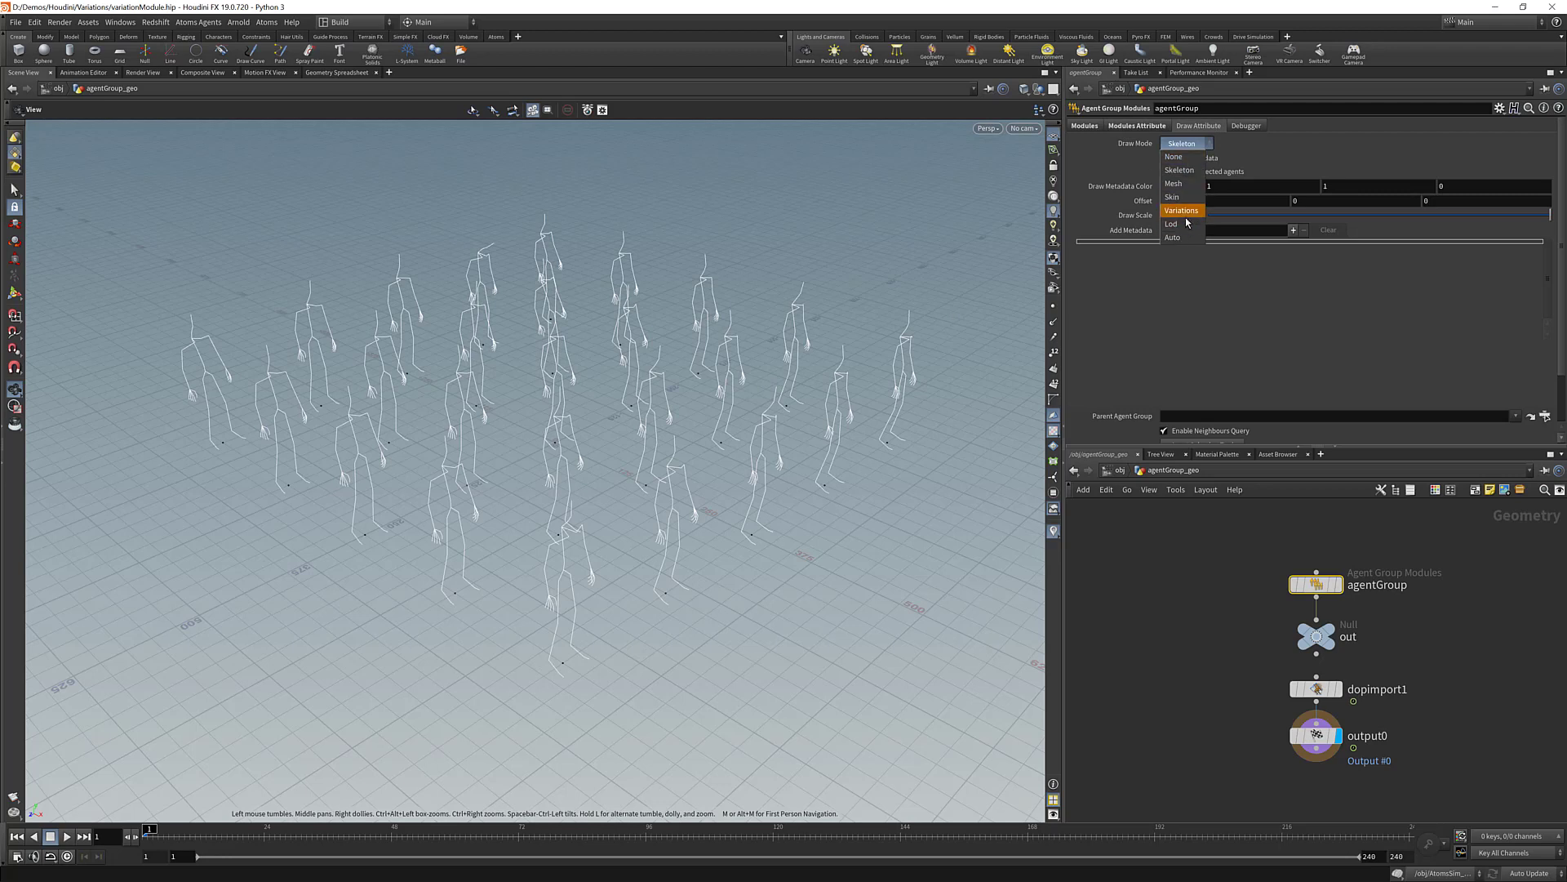
{"action": "left_click", "coordinate": [1176, 212]}
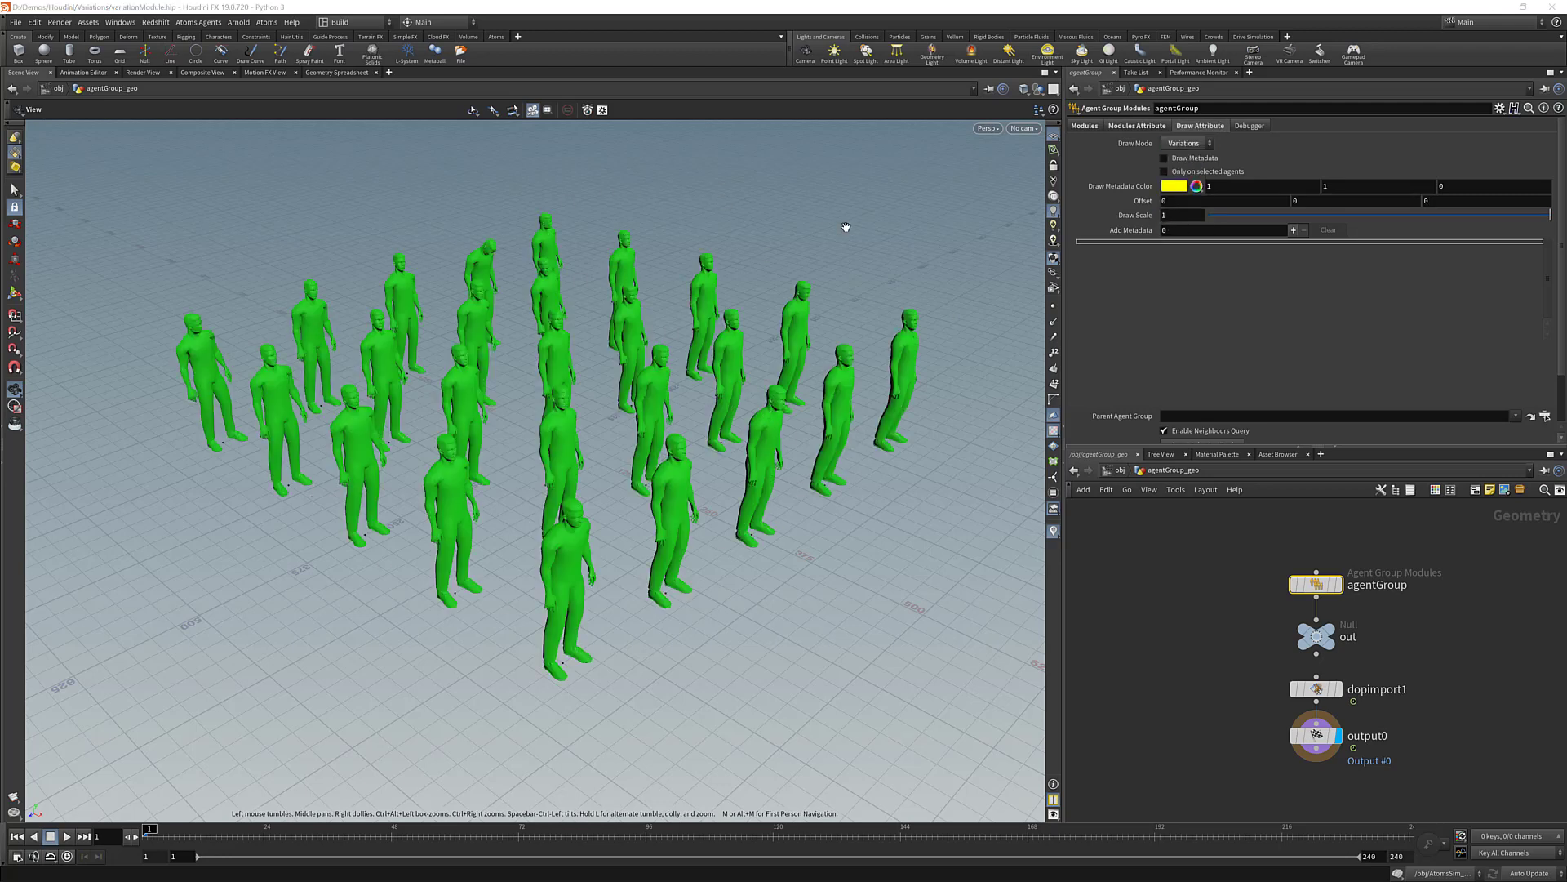
{"action": "left_click", "coordinate": [1145, 127]}
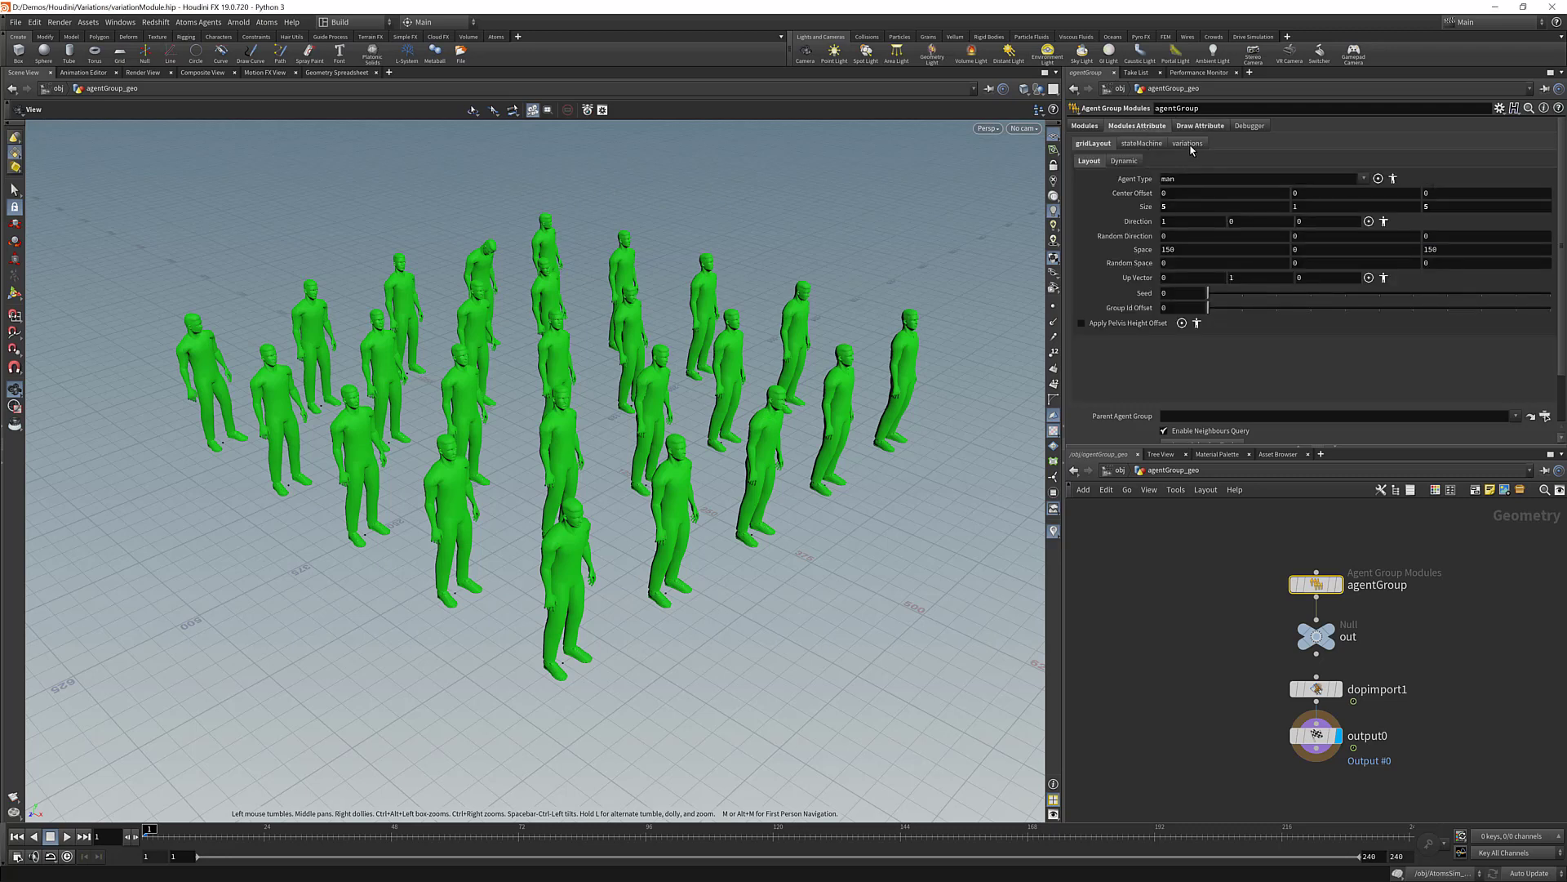
{"action": "left_click", "coordinate": [1189, 144]}
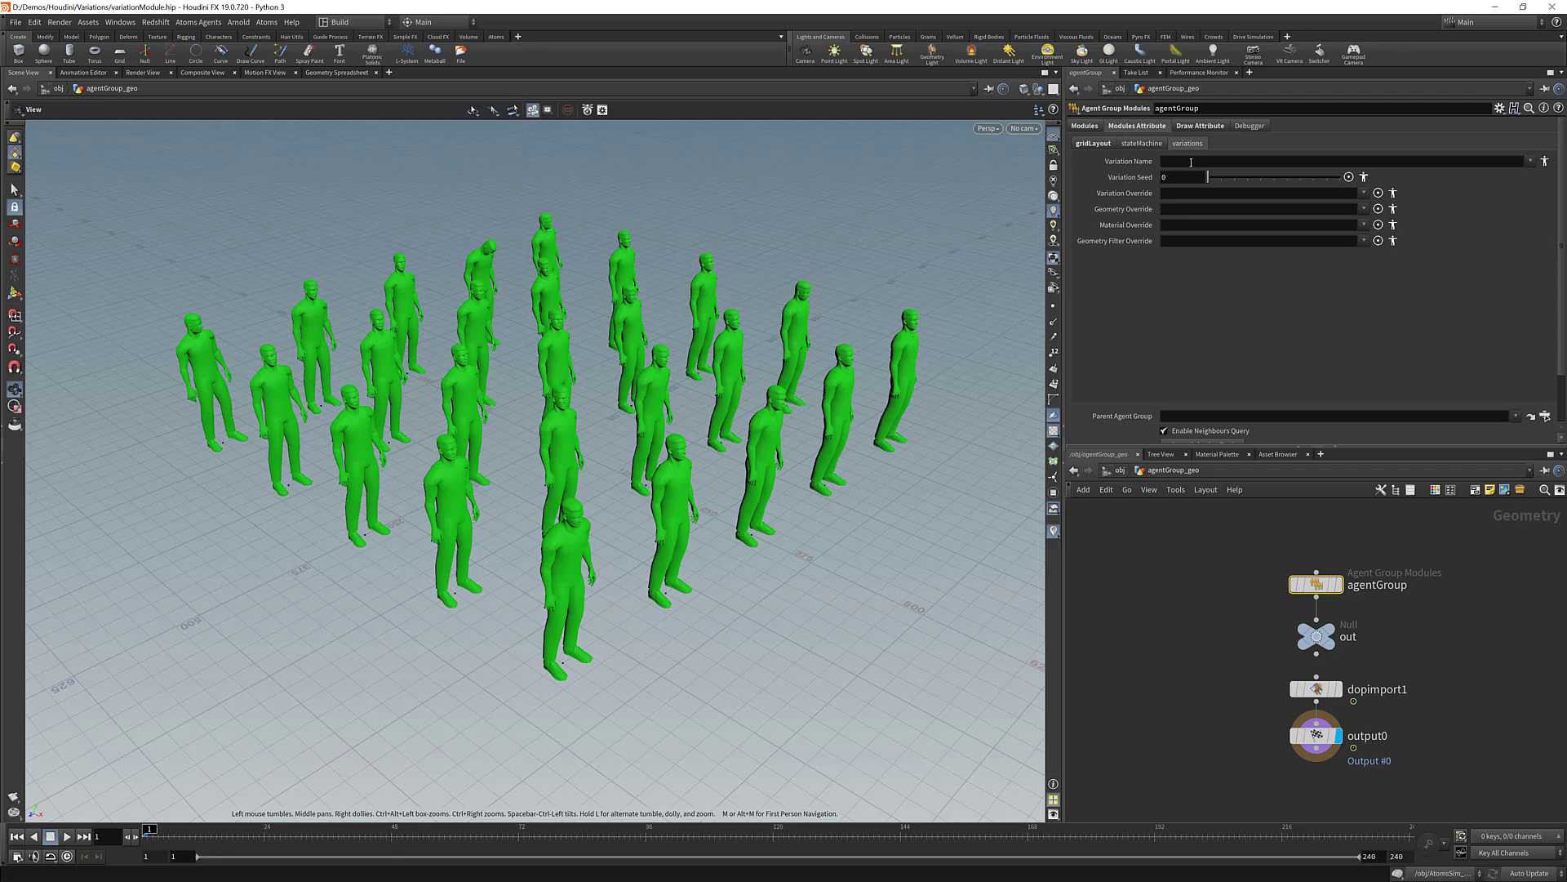
{"action": "left_click", "coordinate": [266, 22]}
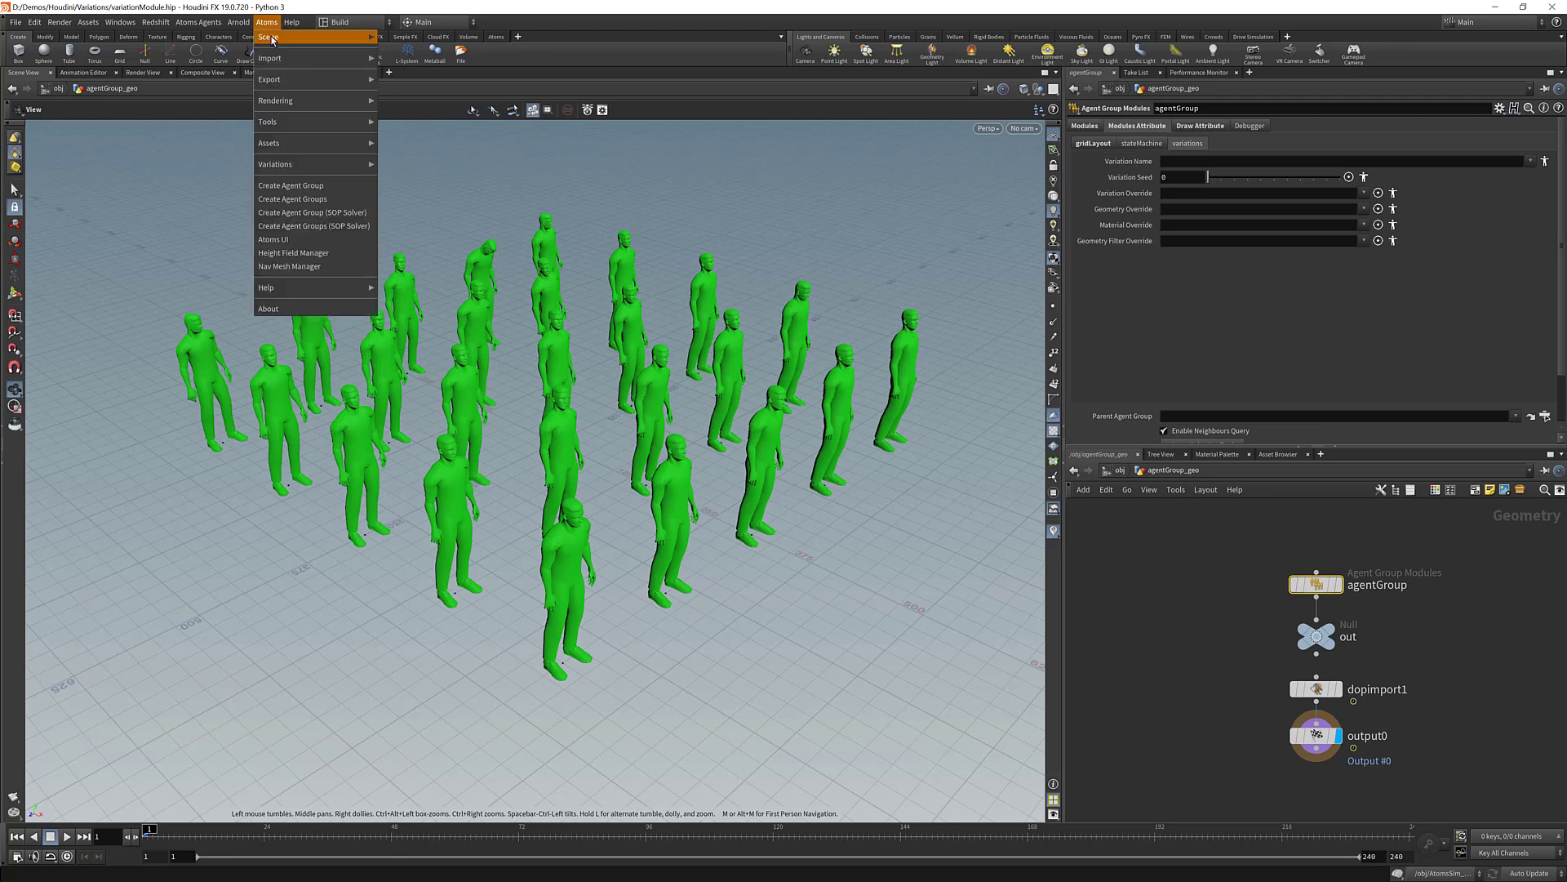
{"action": "mouse_move", "coordinate": [282, 123]}
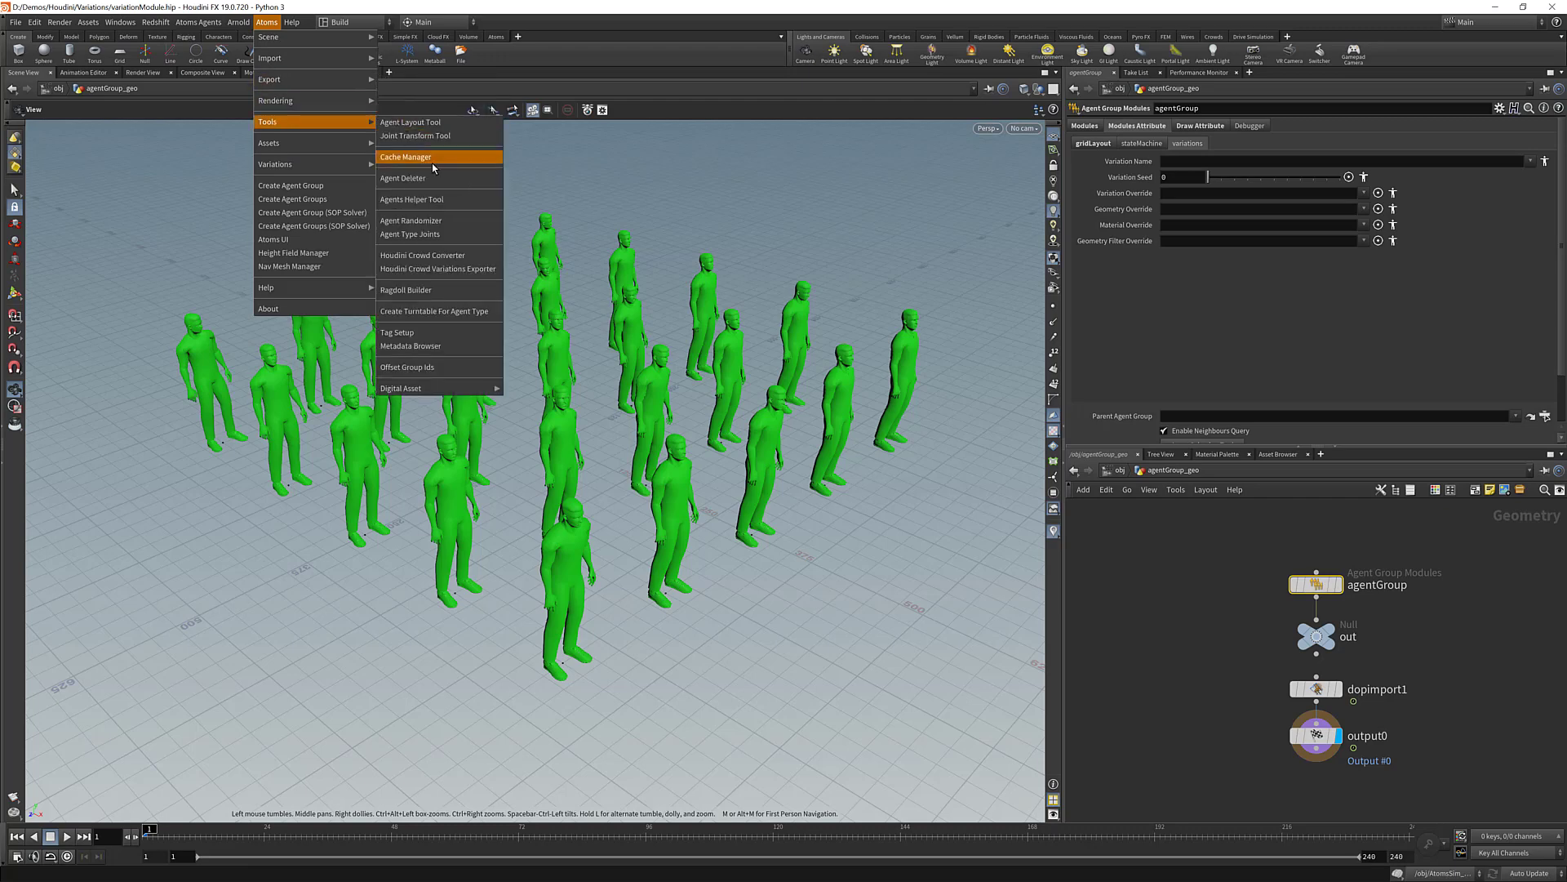
{"action": "left_click", "coordinate": [443, 222]}
{"action": "left_click", "coordinate": [1093, 238]}
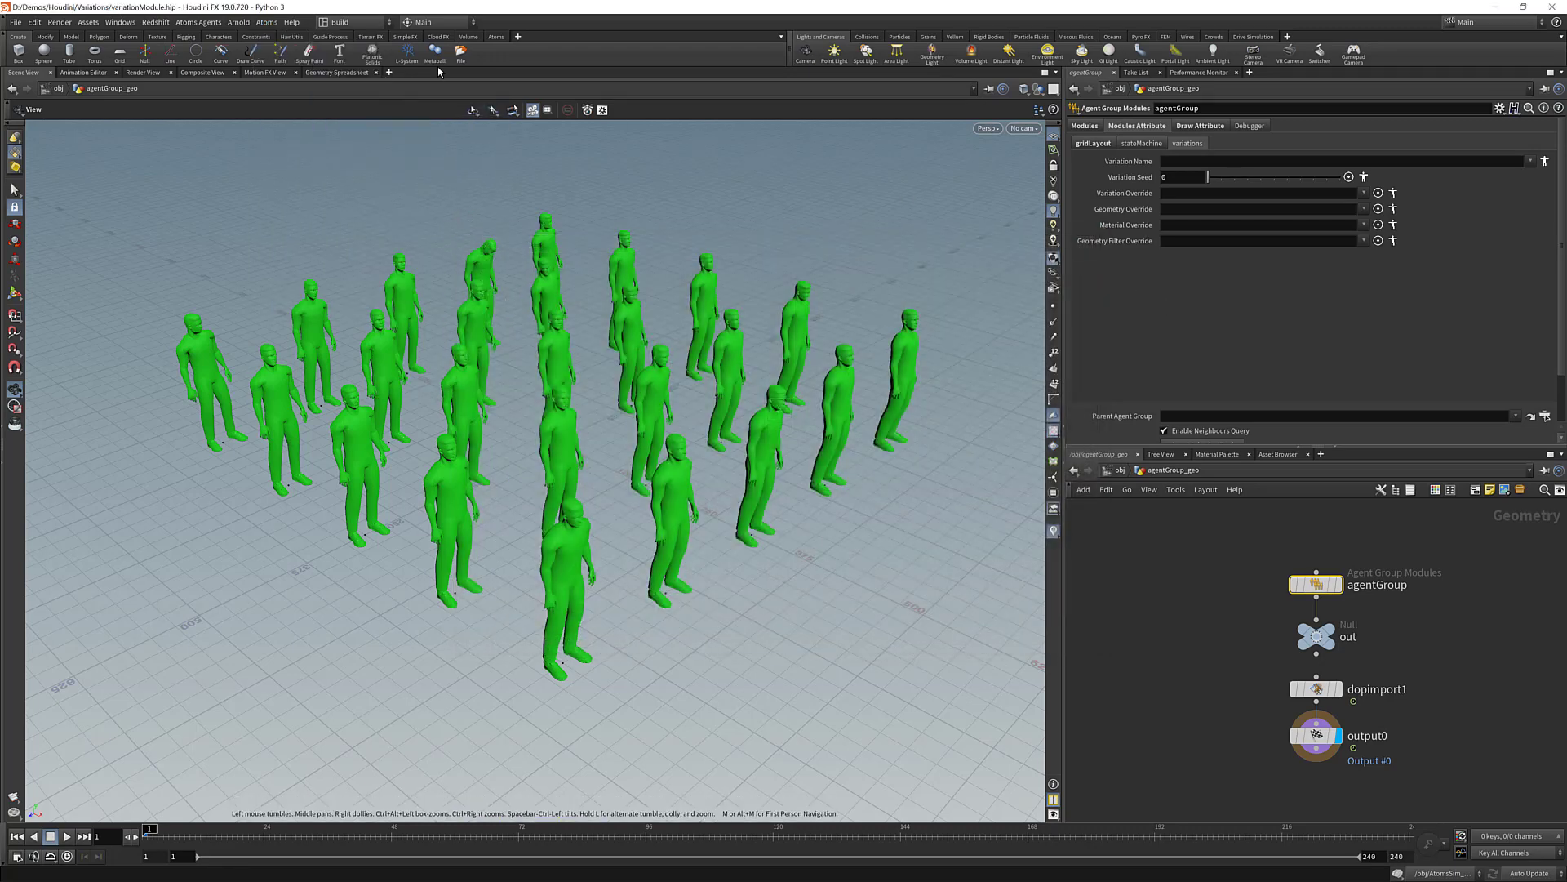
Step: Examine the variations available for the man agent type in the Atoms Variation Randomizer
{"action": "left_click", "coordinate": [266, 22]}
{"action": "mouse_move", "coordinate": [286, 122]}
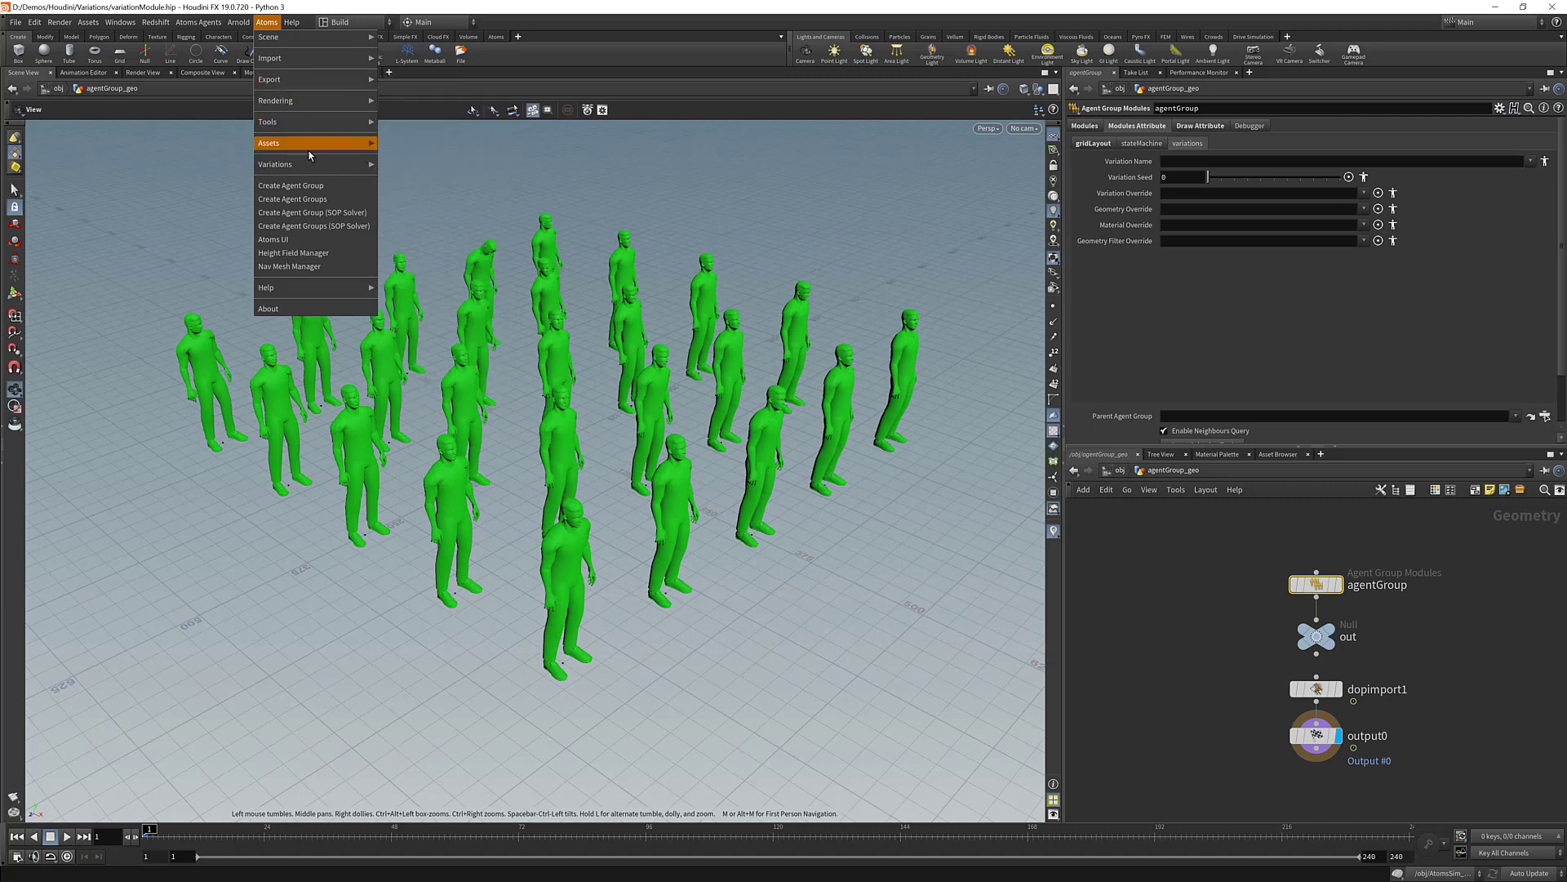
{"action": "mouse_move", "coordinate": [311, 167]}
{"action": "left_click", "coordinate": [425, 209]}
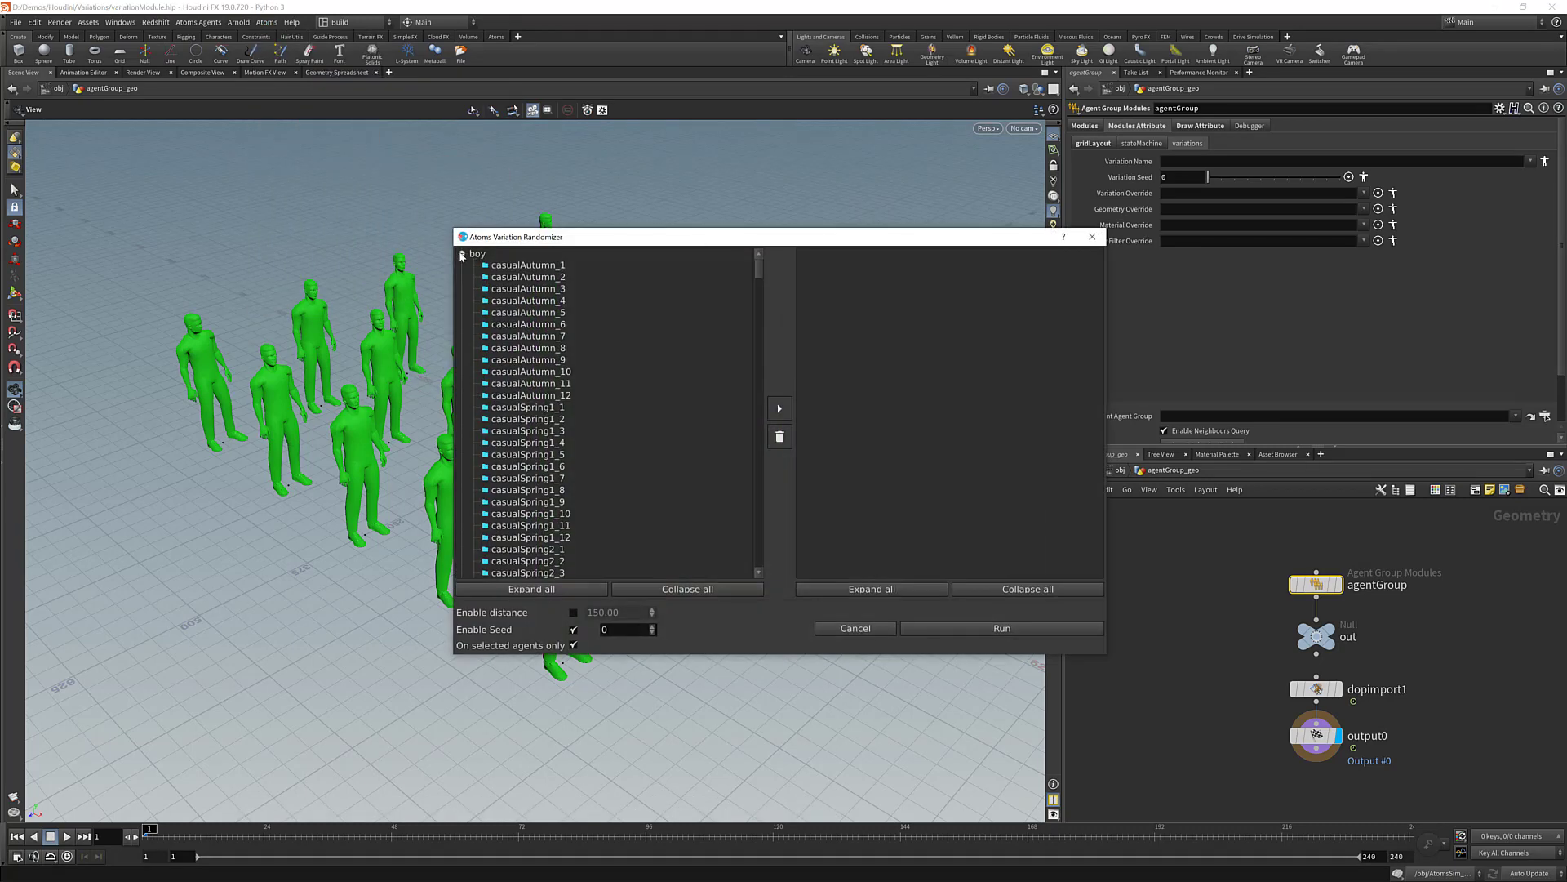
{"action": "left_click", "coordinate": [462, 255]}
{"action": "left_click", "coordinate": [462, 308]}
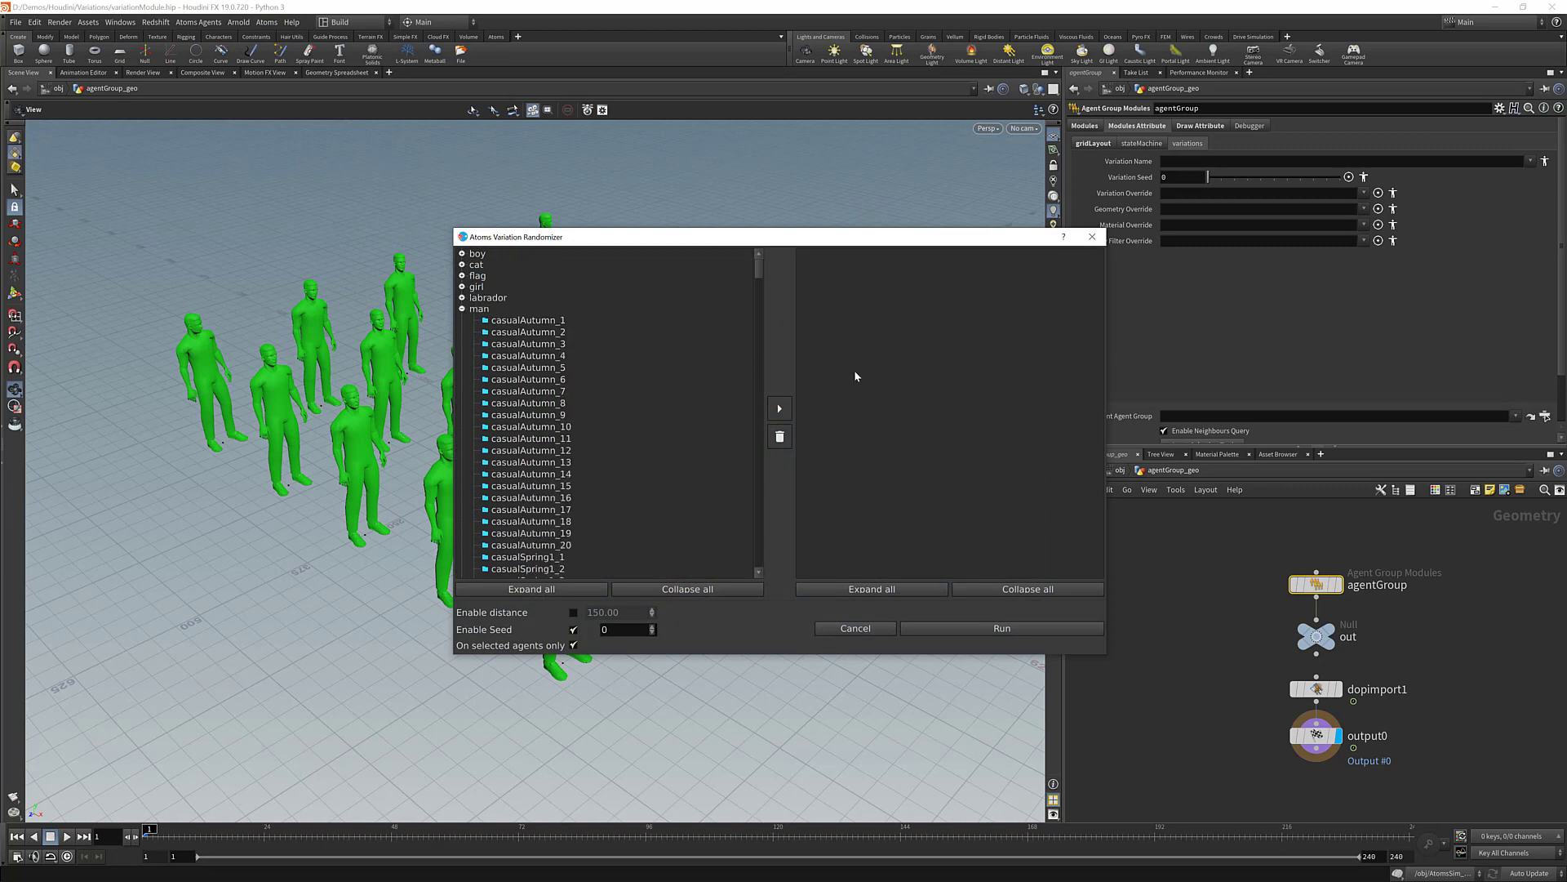
{"action": "left_click_drag", "start_coordinate": [758, 271], "coordinate": [759, 398]}
{"action": "left_click", "coordinate": [462, 349]}
{"action": "mouse_move", "coordinate": [758, 547]}
{"action": "left_mouse_down"}
{"action": "mouse_move", "coordinate": [759, 505]}
{"action": "mouse_move", "coordinate": [762, 561]}
{"action": "mouse_move", "coordinate": [762, 447]}
{"action": "mouse_move", "coordinate": [776, 463]}
{"action": "mouse_move", "coordinate": [768, 548]}
{"action": "left_mouse_up"}
{"action": "scroll", "coordinate": [534, 333], "scroll_direction": "up", "scroll_amount": 3}
Step: Examine the man agent type's variation groups in the Atoms Variations editor, and close both variation windows
{"action": "left_click", "coordinate": [267, 22]}
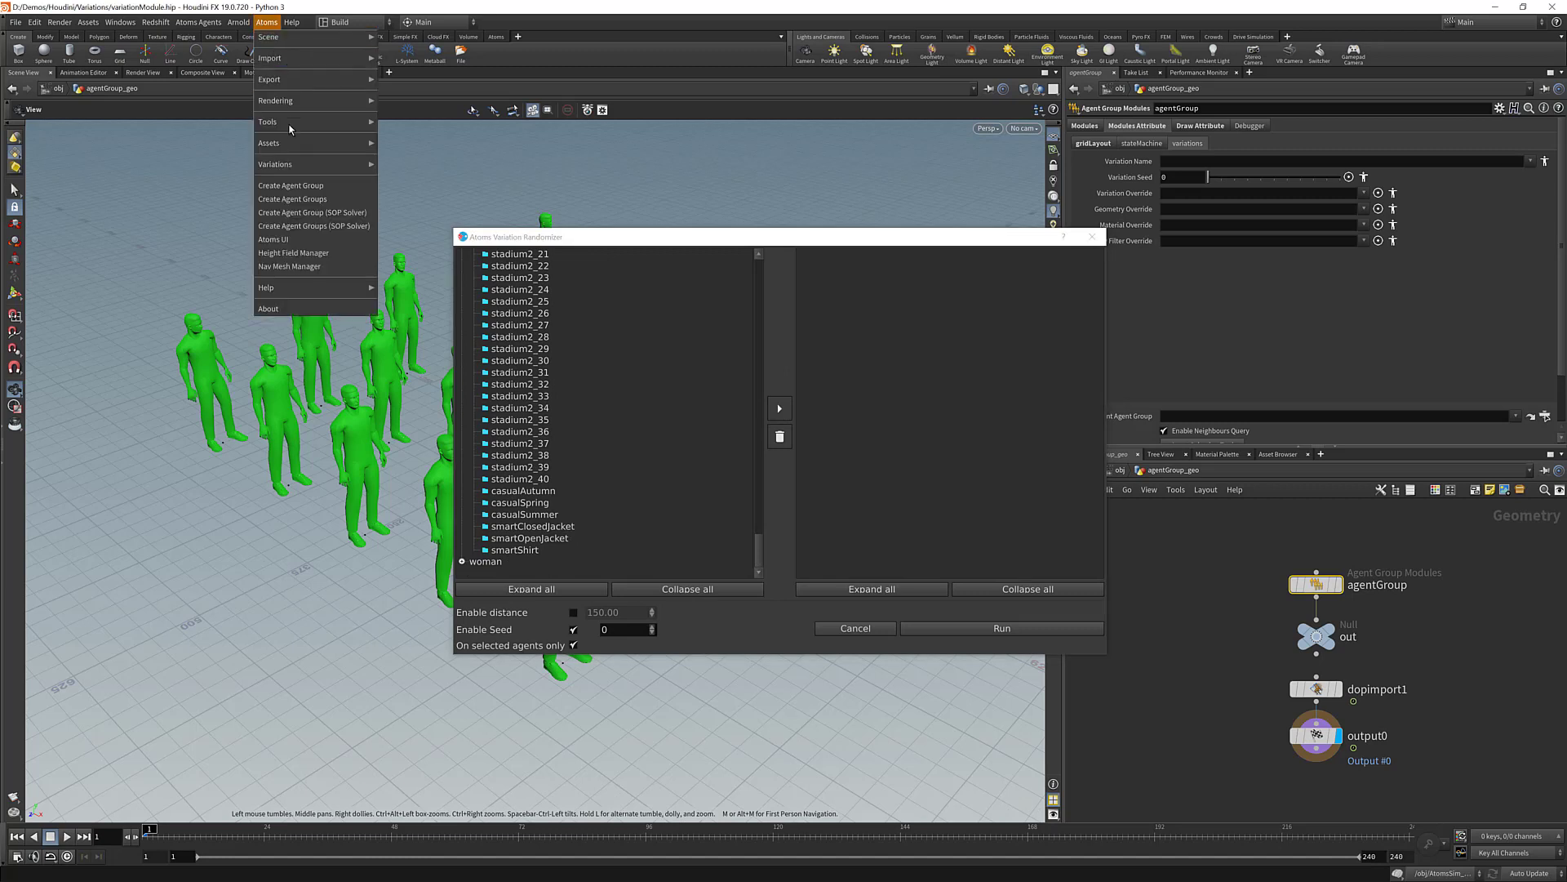
{"action": "mouse_move", "coordinate": [298, 164]}
{"action": "left_click", "coordinate": [426, 163]}
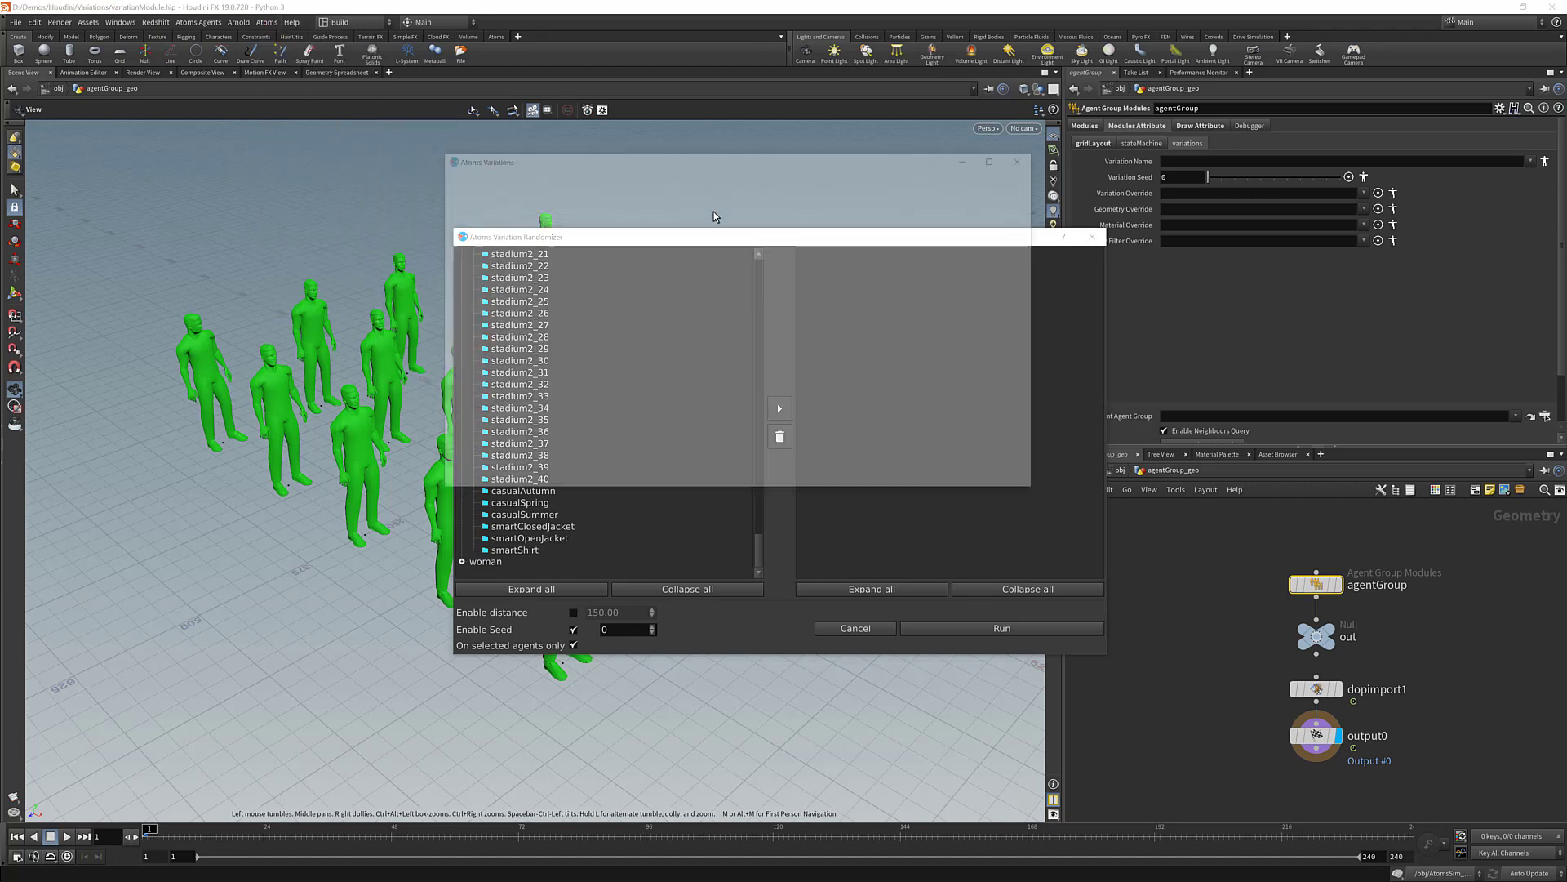
{"action": "left_click_drag", "start_coordinate": [923, 162], "coordinate": [619, 142]}
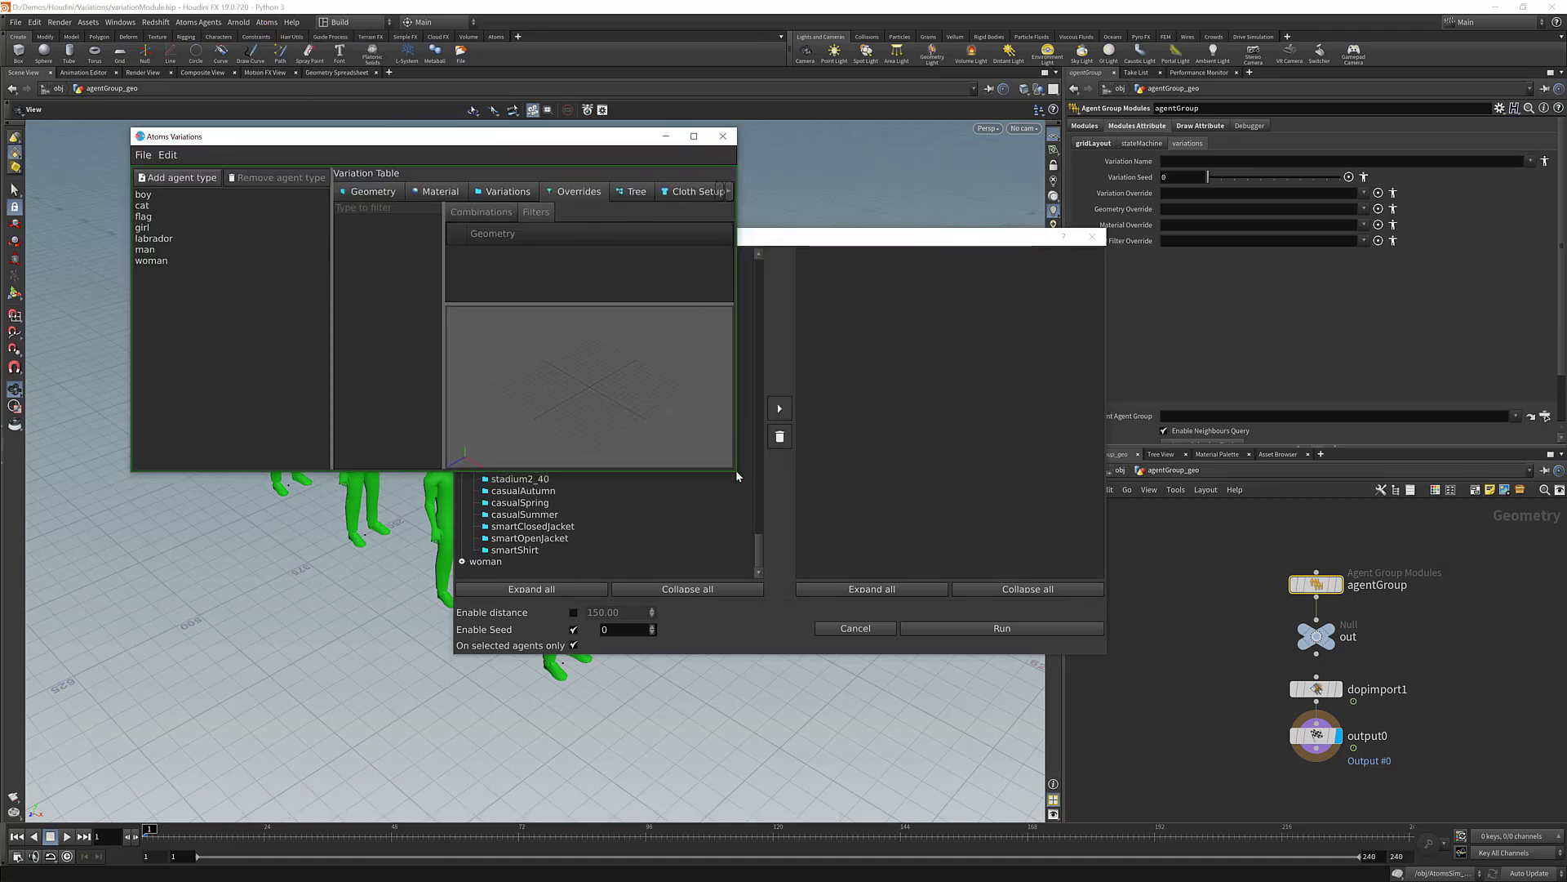
{"action": "left_click_drag", "start_coordinate": [736, 471], "coordinate": [837, 603]}
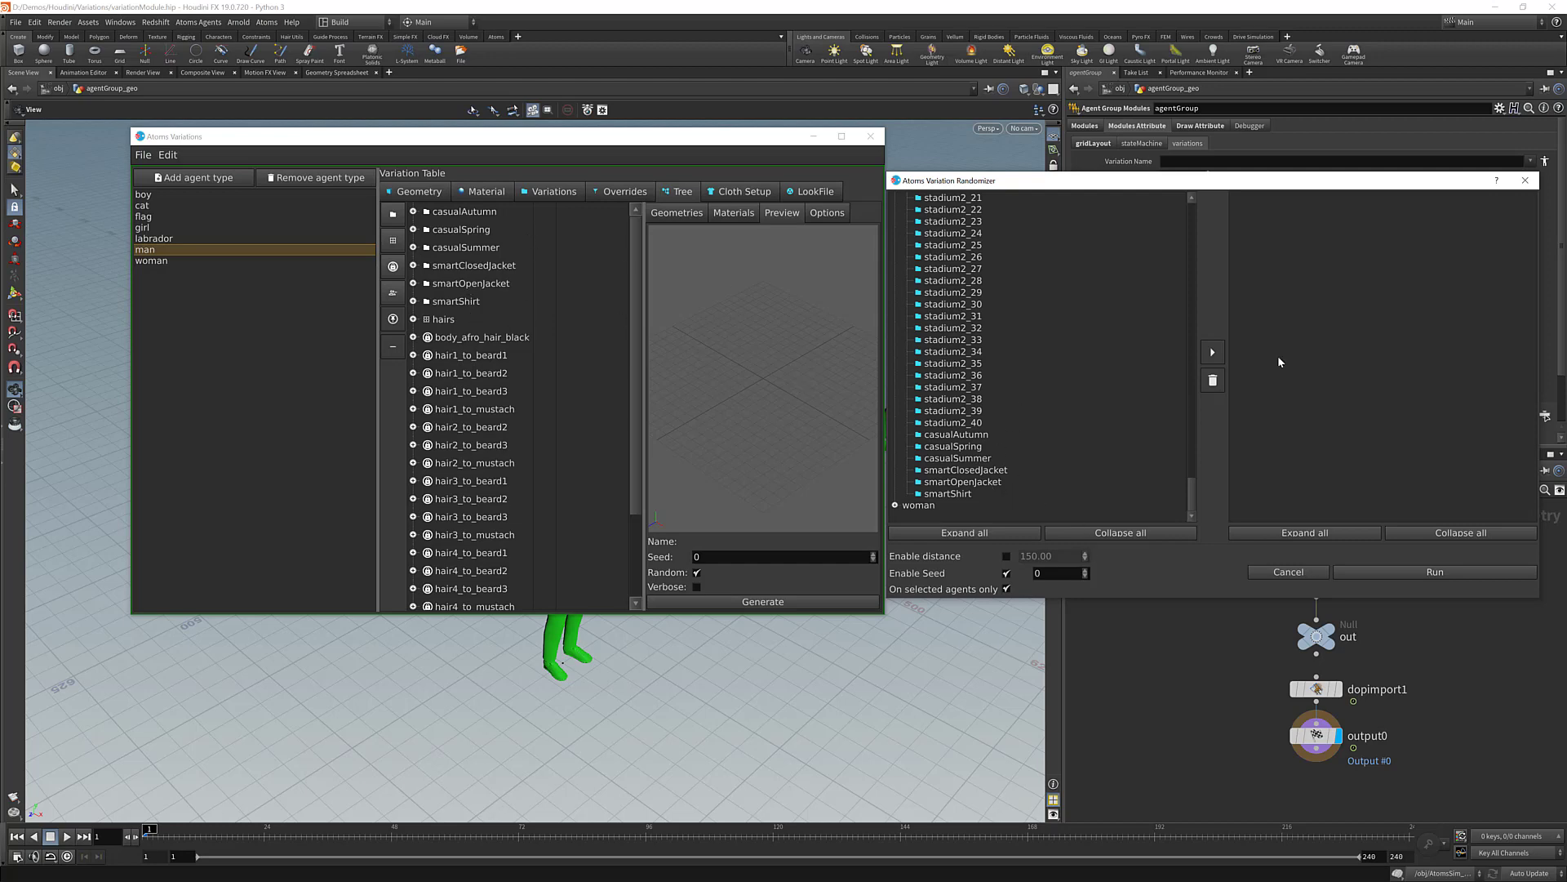
{"action": "left_click", "coordinate": [1525, 180]}
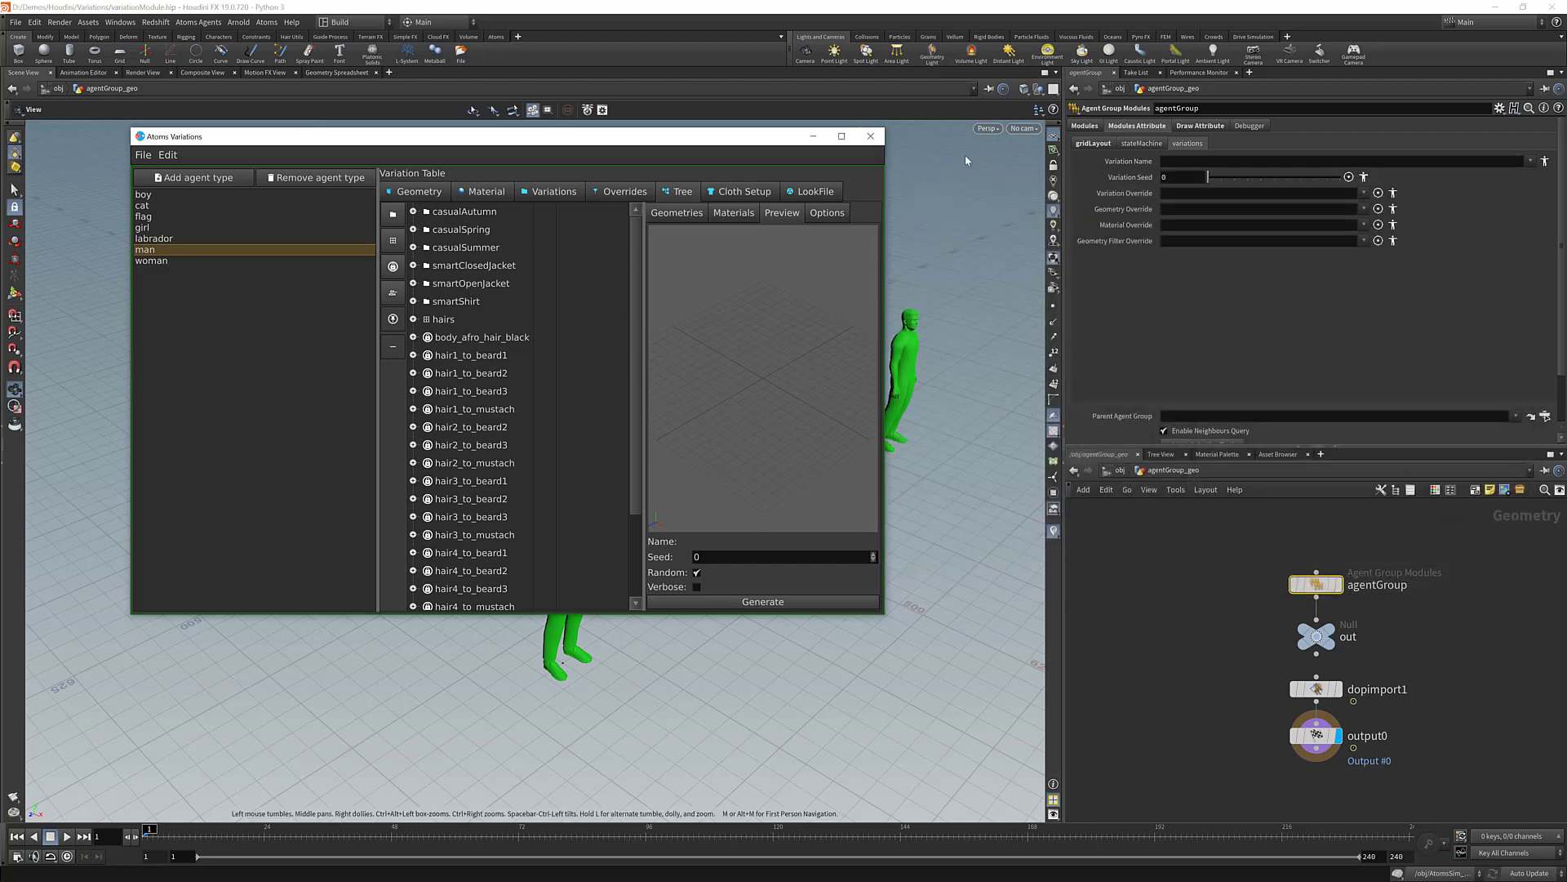
{"action": "left_click", "coordinate": [871, 137]}
Step: Set the variations module's Variation Name to casualSummer
{"action": "type", "text": "casu"}
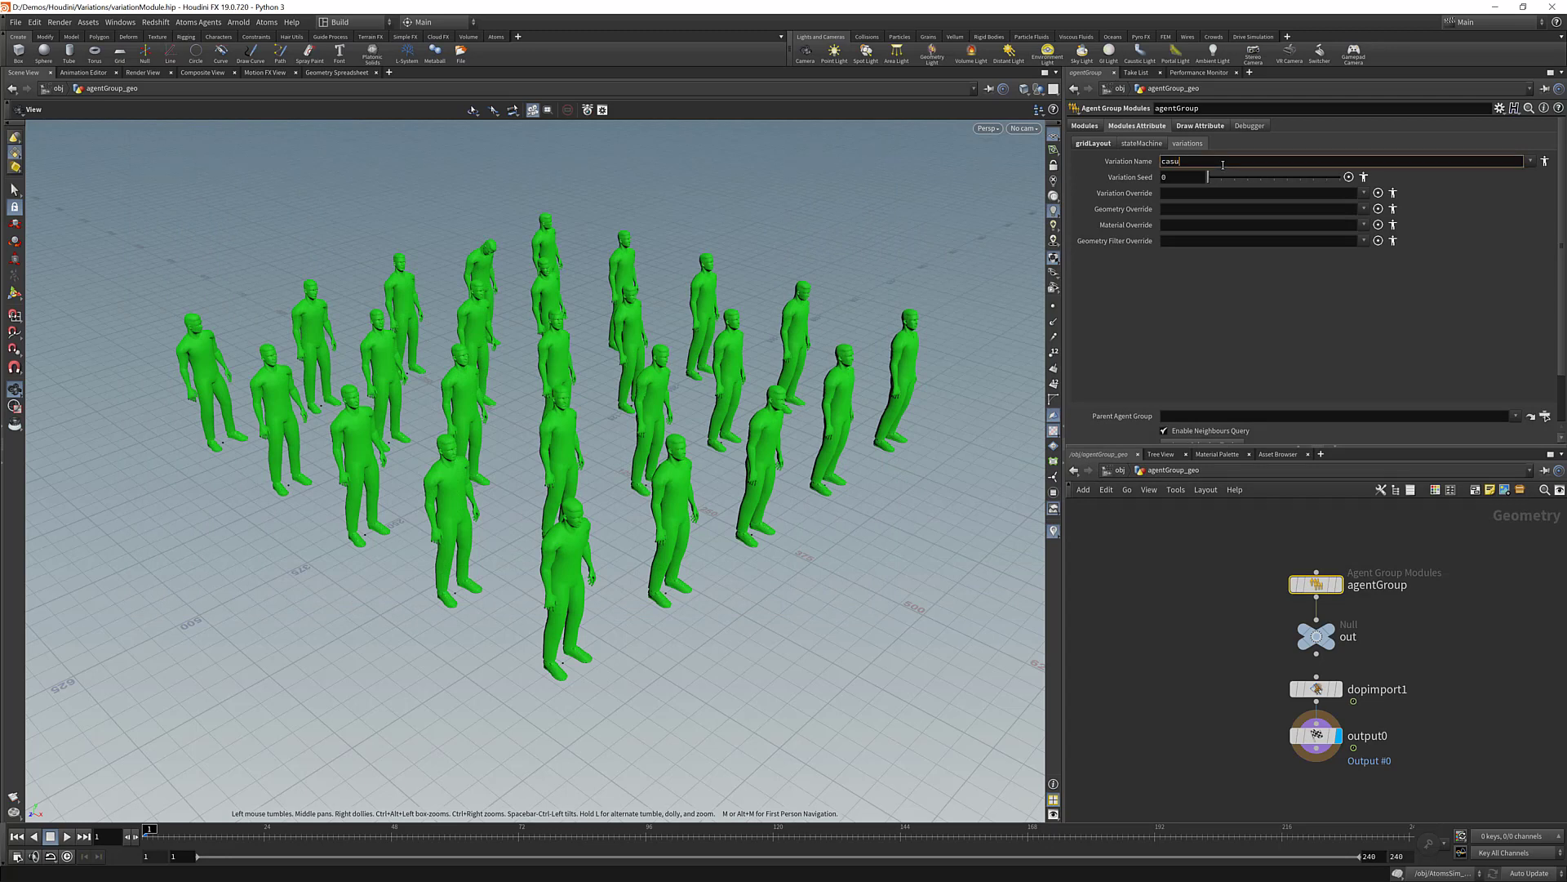
{"action": "type", "text": "alSummer"}
{"action": "key", "text": "Return"}
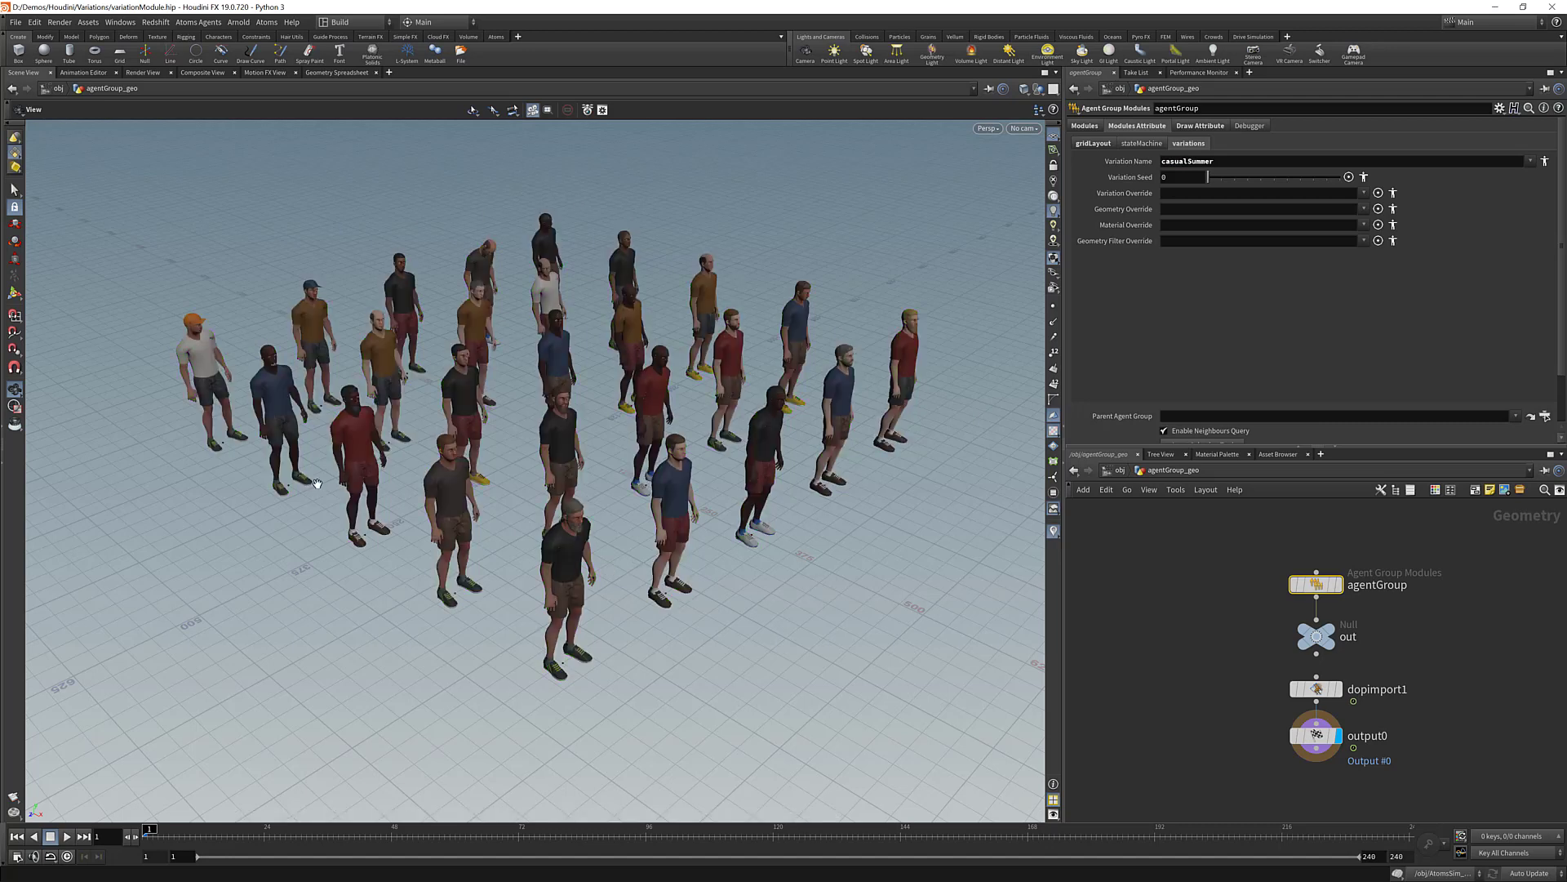
Step: Try a Variation Seed of 1 on the crowd and set it back to 0
{"action": "left_click_drag", "start_coordinate": [648, 431], "coordinate": [748, 382]}
{"action": "middle_click_drag", "start_coordinate": [748, 382], "coordinate": [745, 382]}
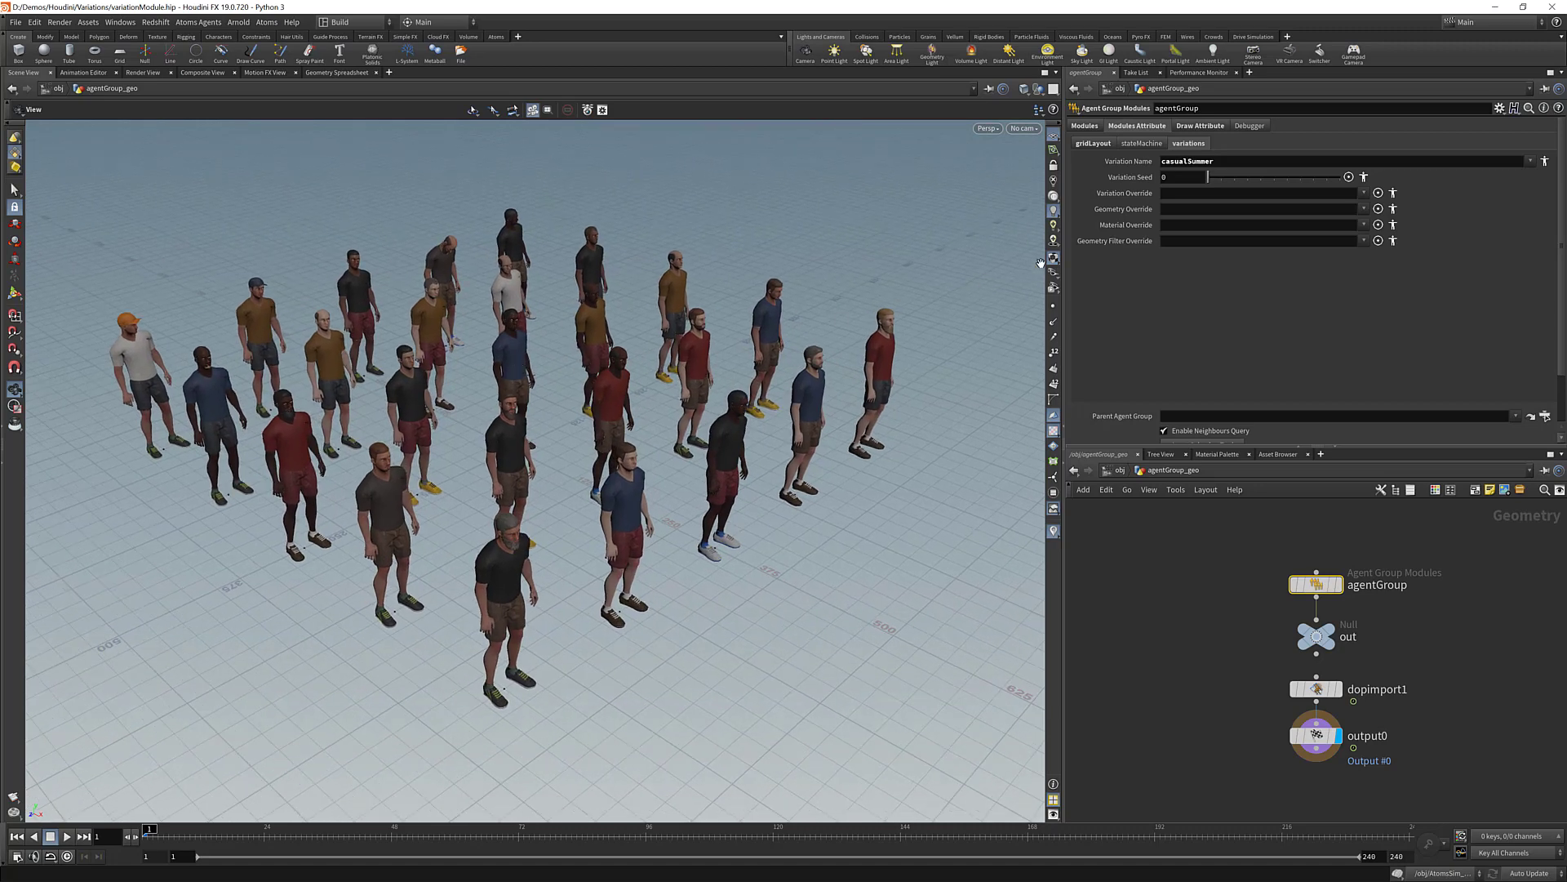
{"action": "left_click", "coordinate": [1187, 178]}
{"action": "key", "text": "Return"}
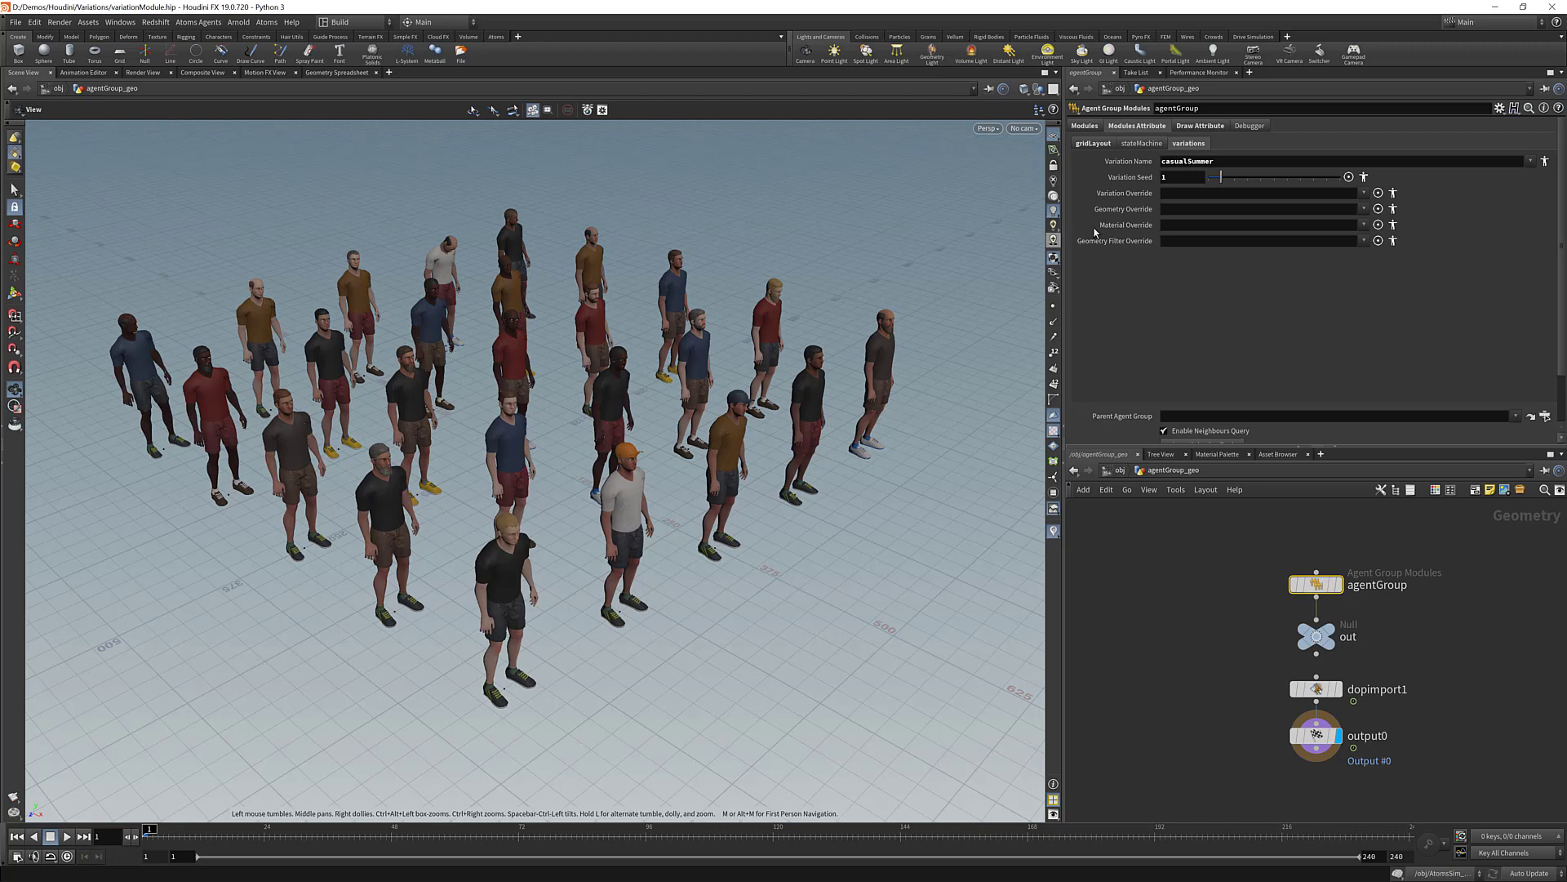
{"action": "double_click", "coordinate": [1187, 177]}
{"action": "type", "text": "0"}
{"action": "key", "text": "Return"}
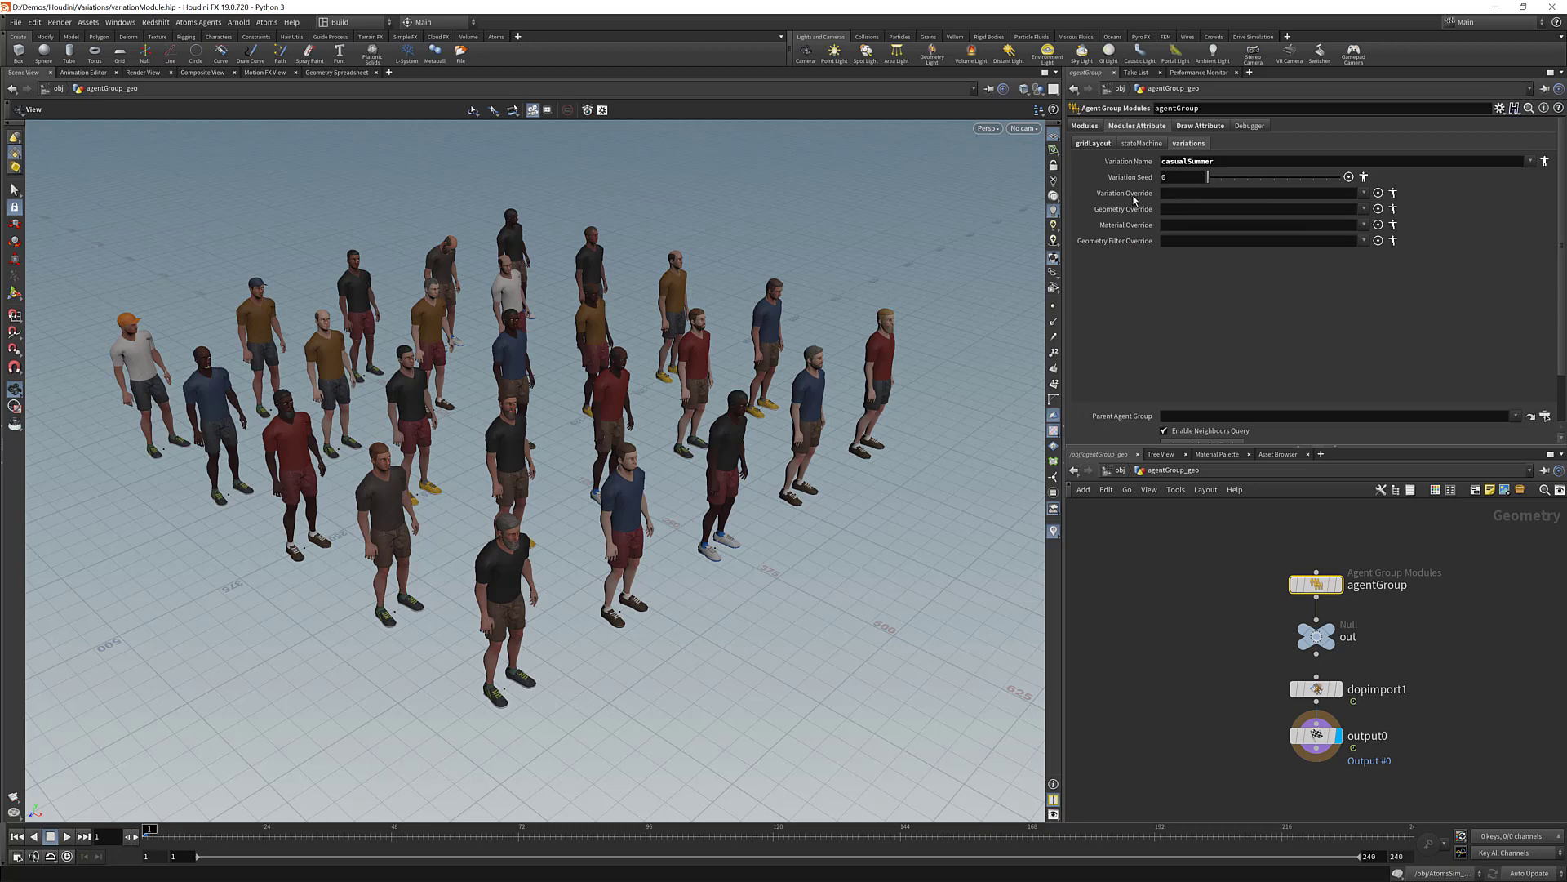
Step: Examine the combinations and filters of the man agent type's no_glasses and with_glasses overrides in the Atoms Variations editor
{"action": "left_click", "coordinate": [267, 22]}
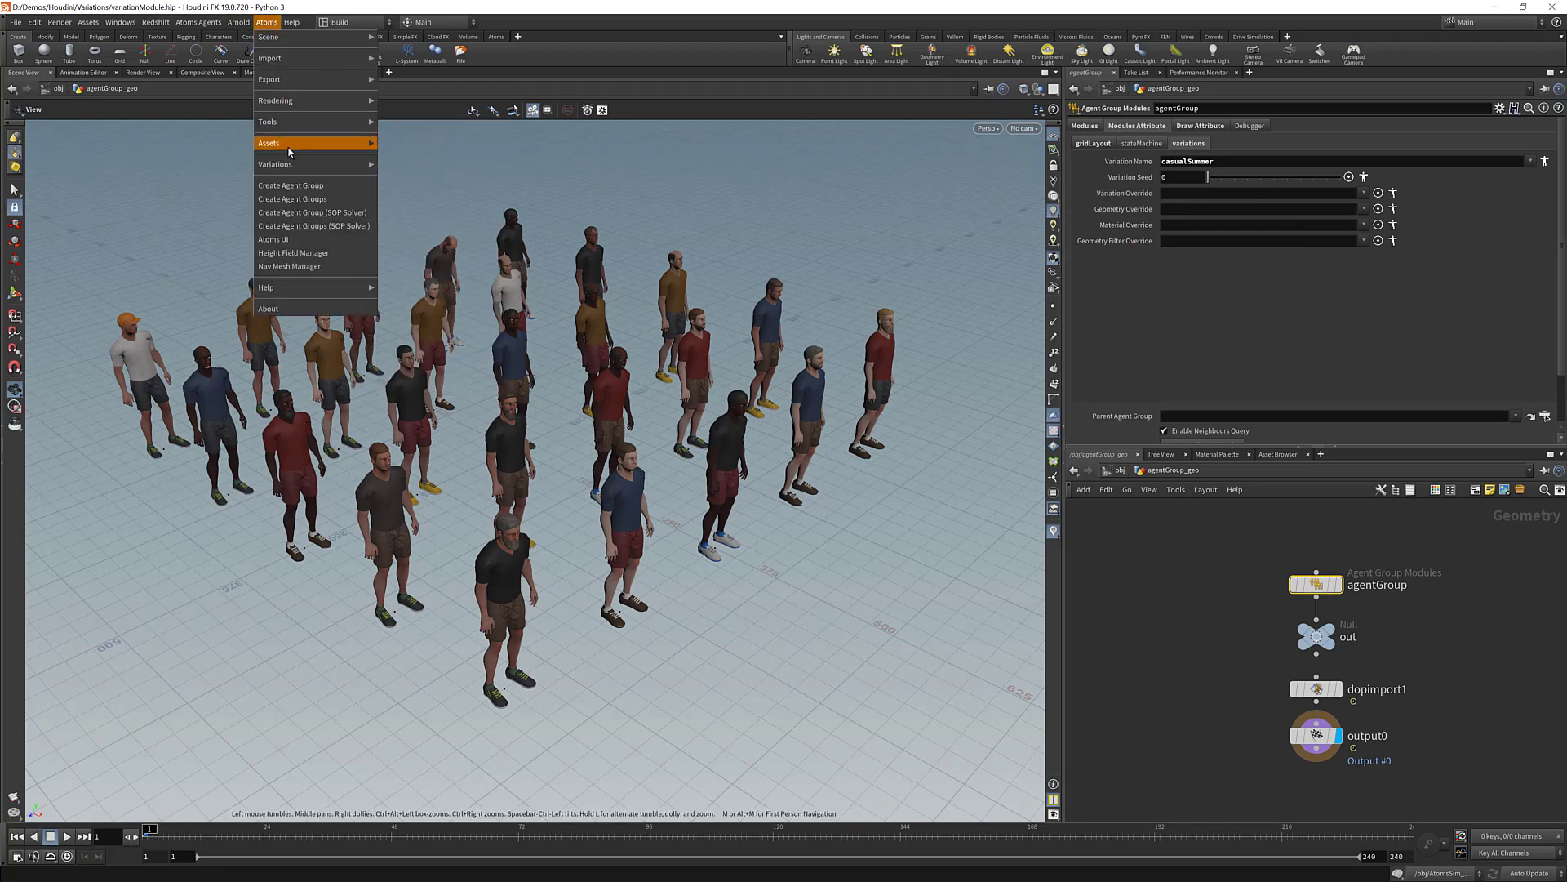
{"action": "mouse_move", "coordinate": [291, 163]}
{"action": "left_click", "coordinate": [403, 167]}
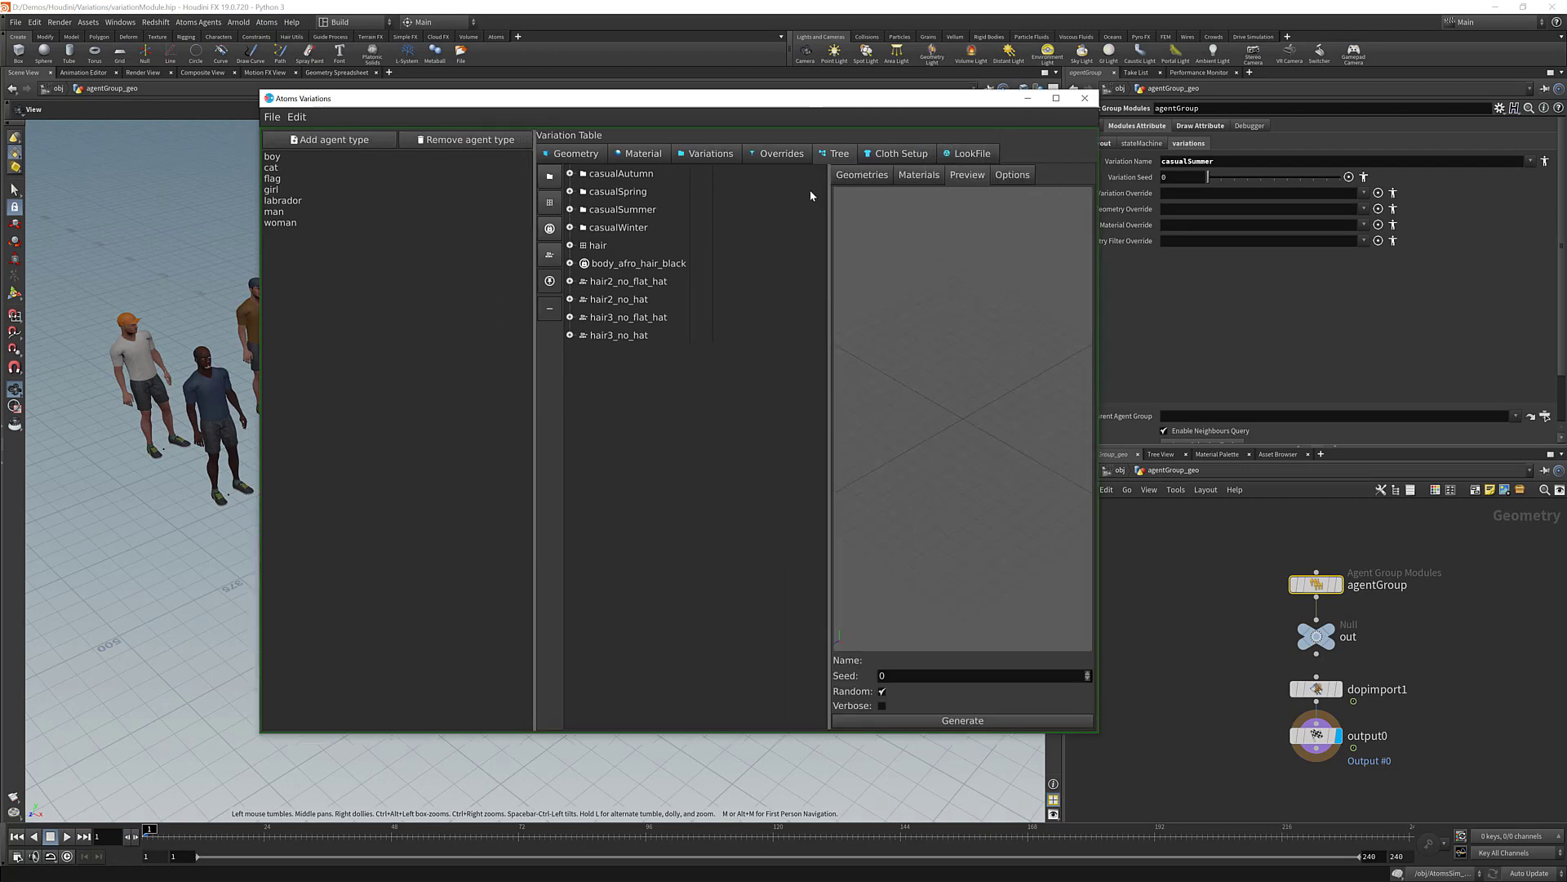
{"action": "left_click", "coordinate": [782, 154]}
{"action": "left_click", "coordinate": [271, 212]}
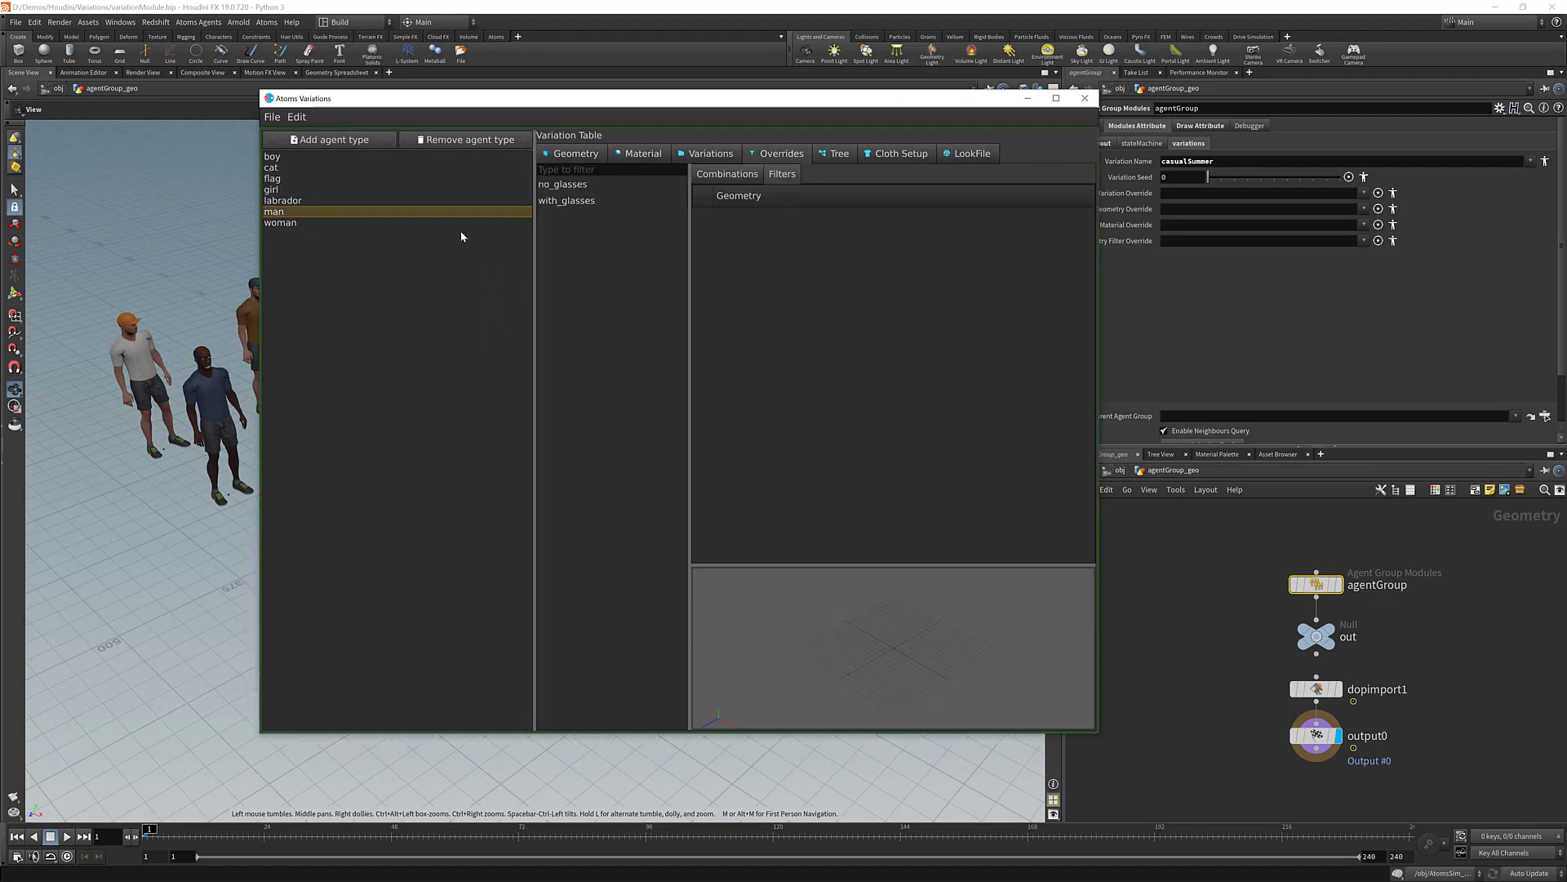
{"action": "left_click", "coordinate": [581, 188]}
{"action": "left_click", "coordinate": [581, 202]}
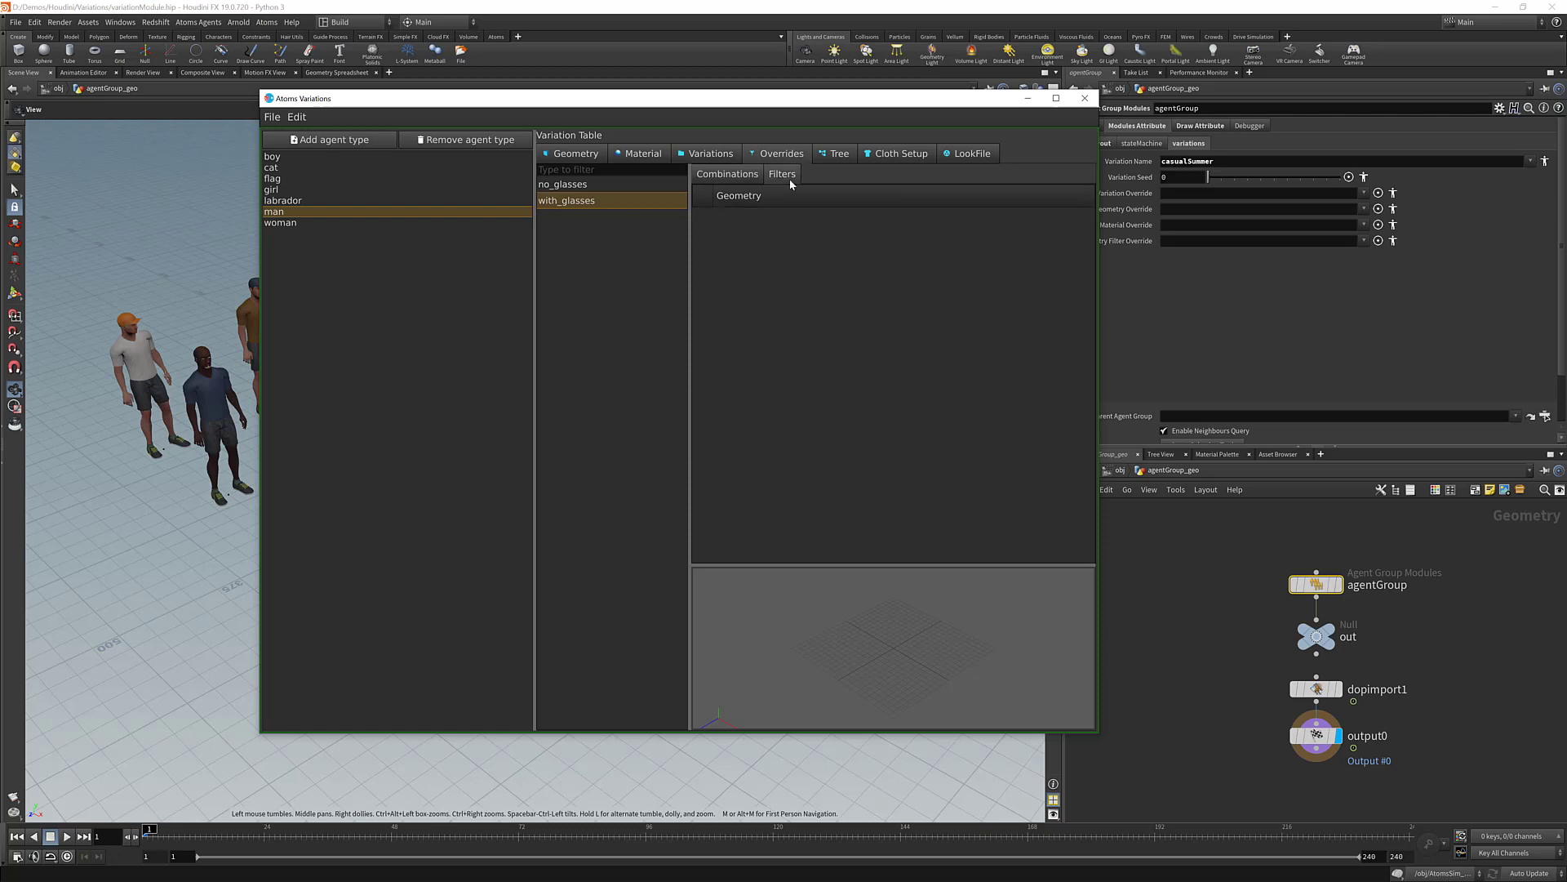
{"action": "left_click", "coordinate": [600, 184]}
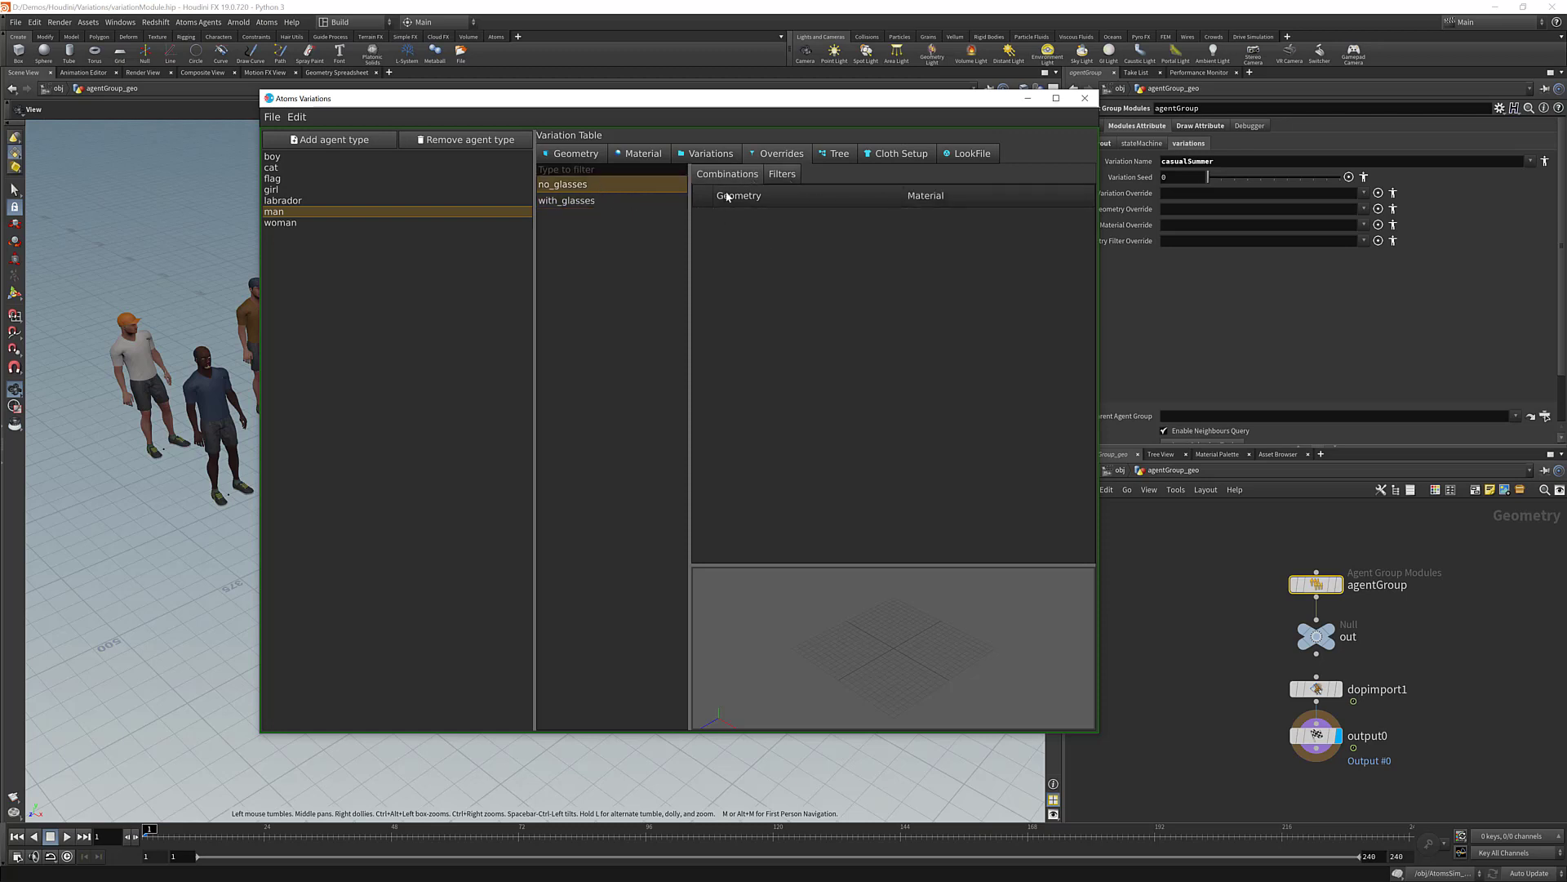
{"action": "left_click", "coordinate": [782, 176]}
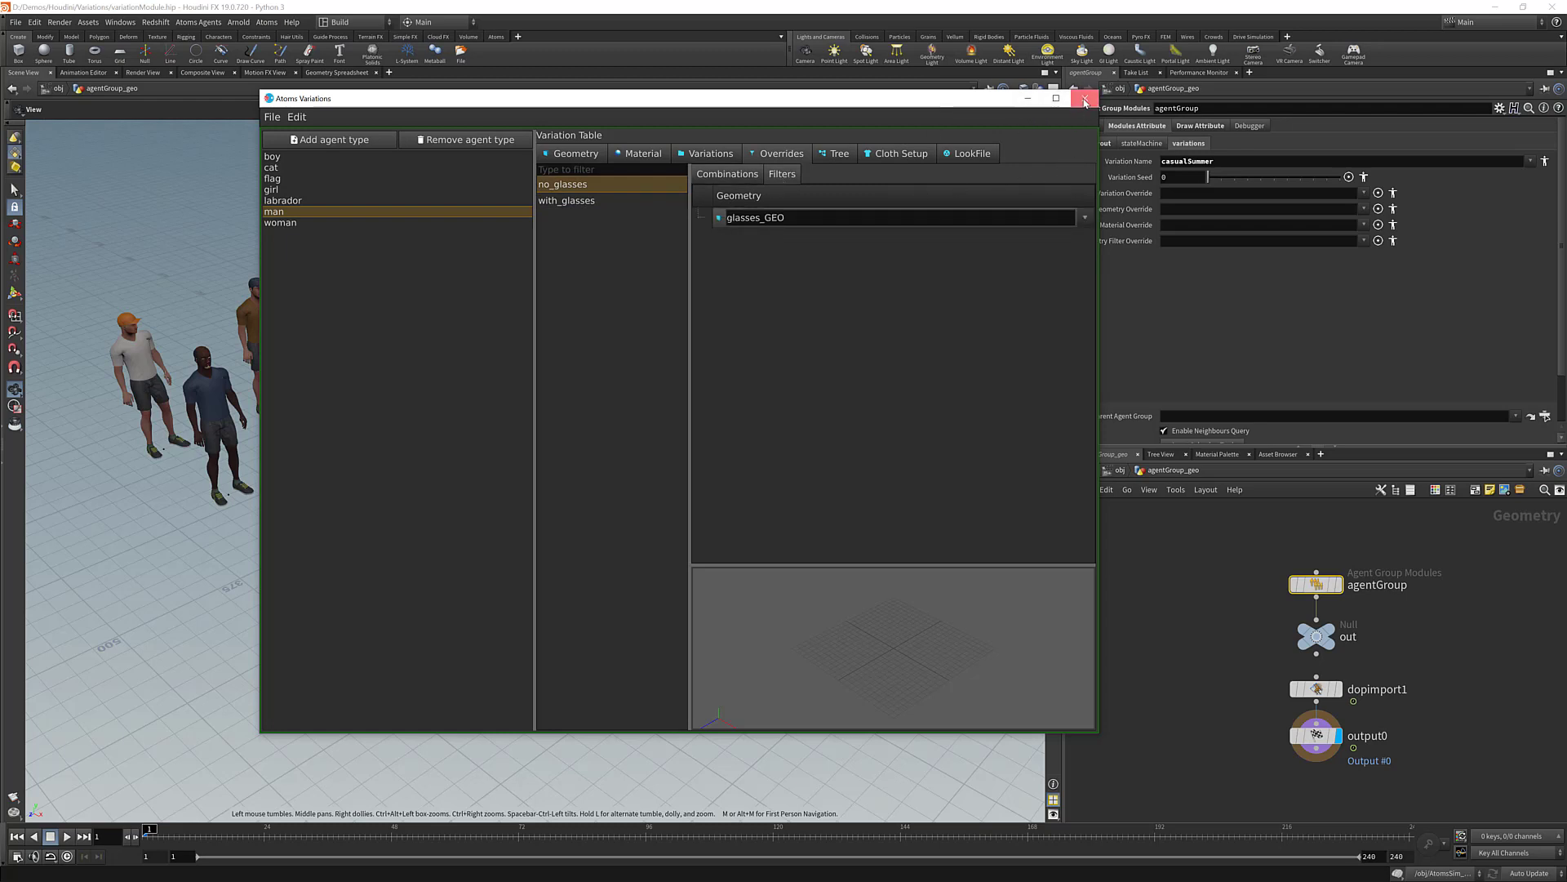
{"action": "left_click", "coordinate": [1084, 99]}
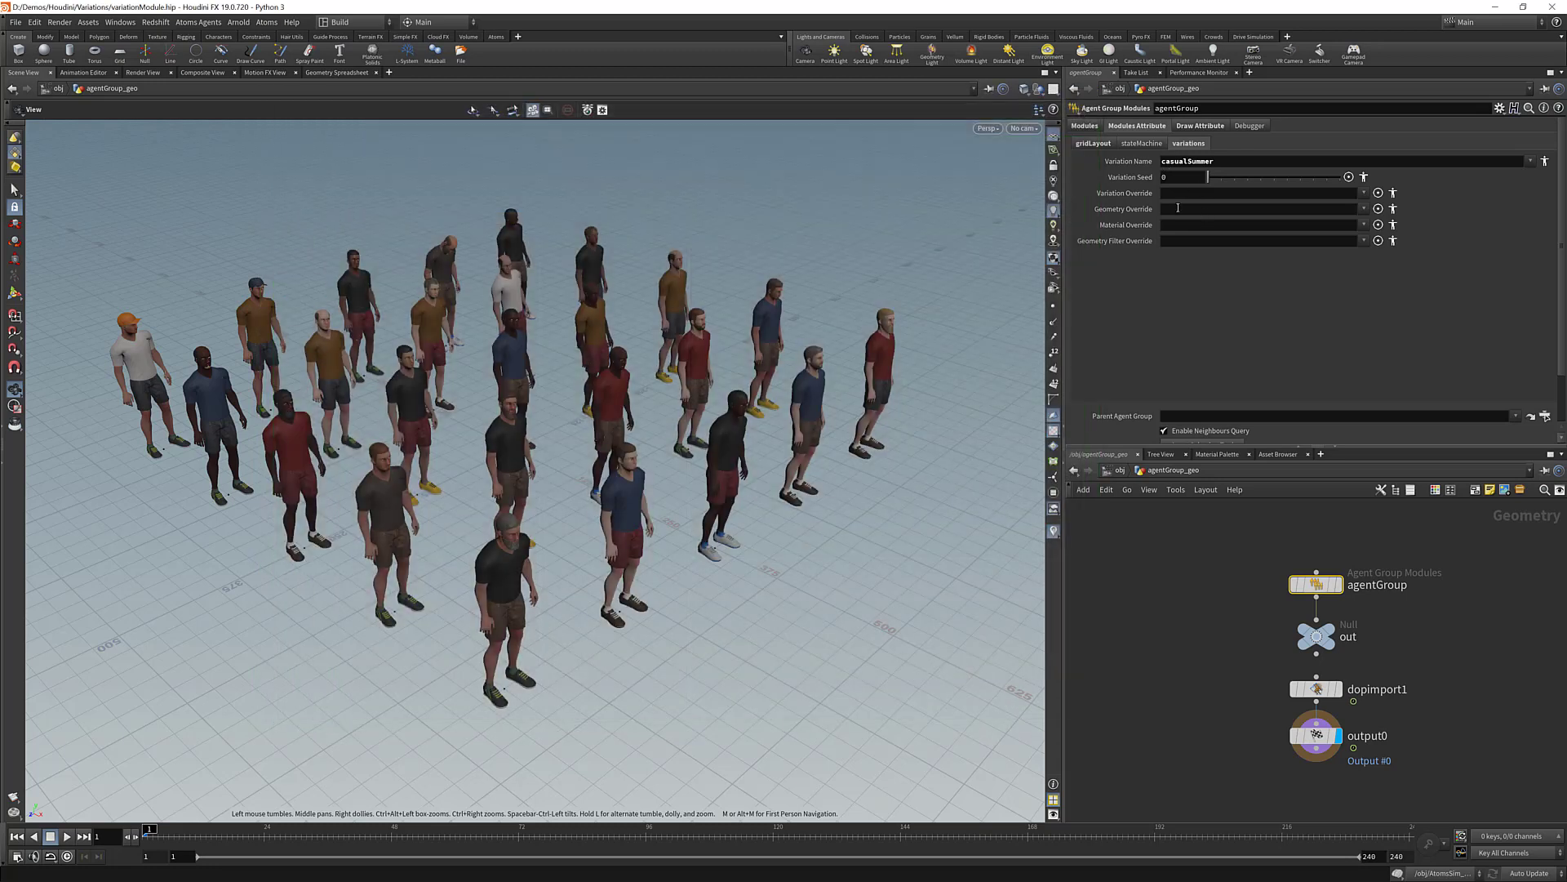
Step: Set the variations module's Variation Override to with_glasses
{"action": "left_click", "coordinate": [1363, 192]}
{"action": "left_click", "coordinate": [1369, 220]}
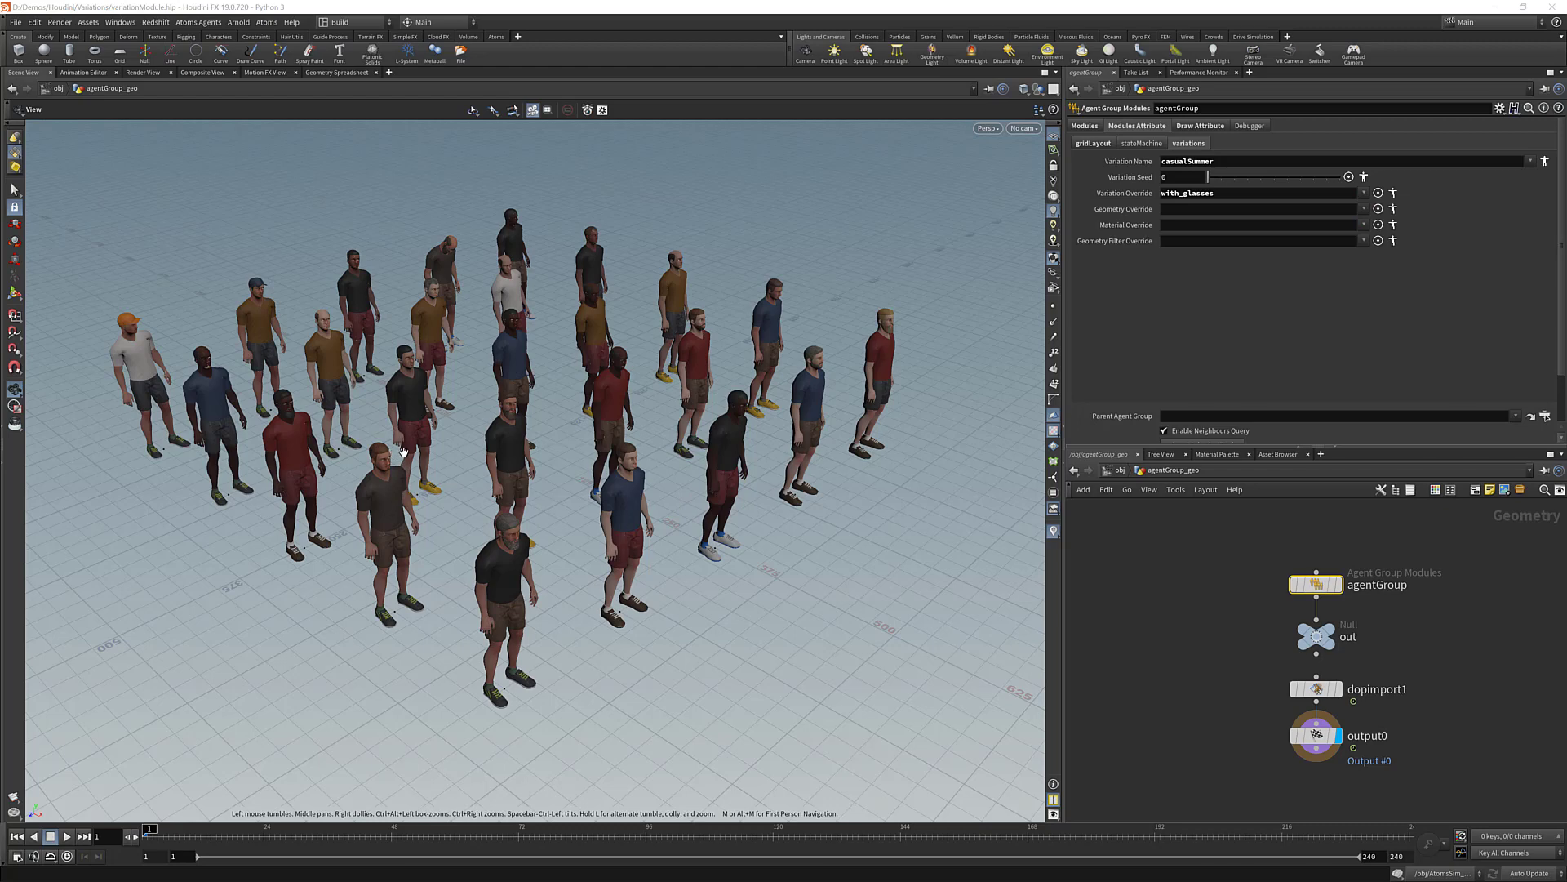
Step: Try adding no_glasses after with_glasses in the Variation Override, and remove it again
{"action": "scroll", "coordinate": [404, 468], "scroll_direction": "up", "scroll_amount": 1}
{"action": "scroll", "coordinate": [412, 394], "scroll_direction": "up", "scroll_amount": 2}
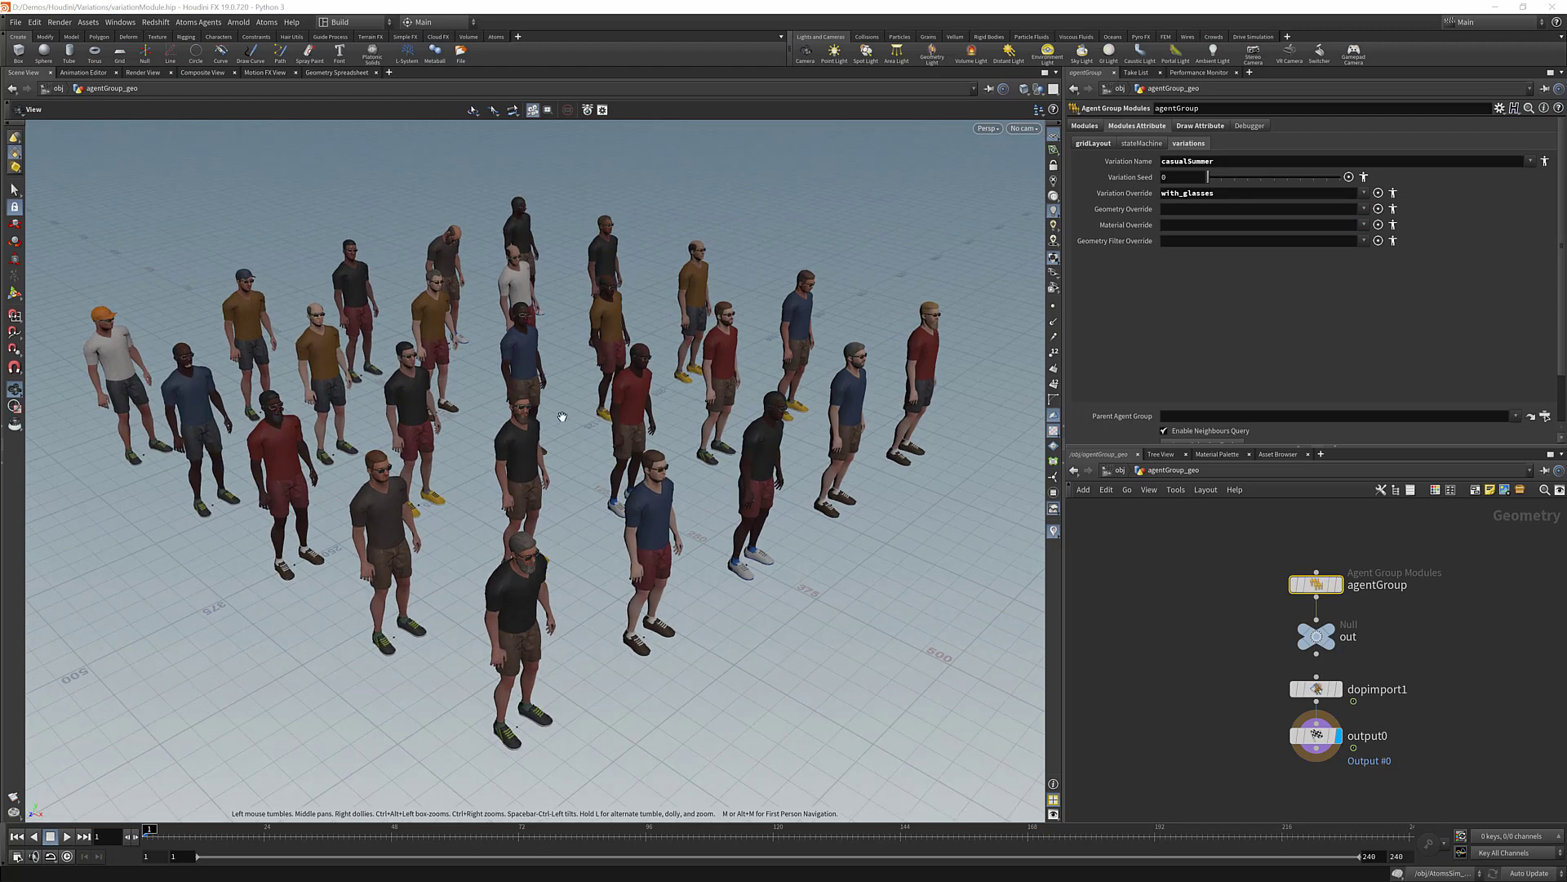
{"action": "scroll", "coordinate": [584, 406], "scroll_direction": "down", "scroll_amount": 2}
{"action": "scroll", "coordinate": [585, 406], "scroll_direction": "down", "scroll_amount": 1}
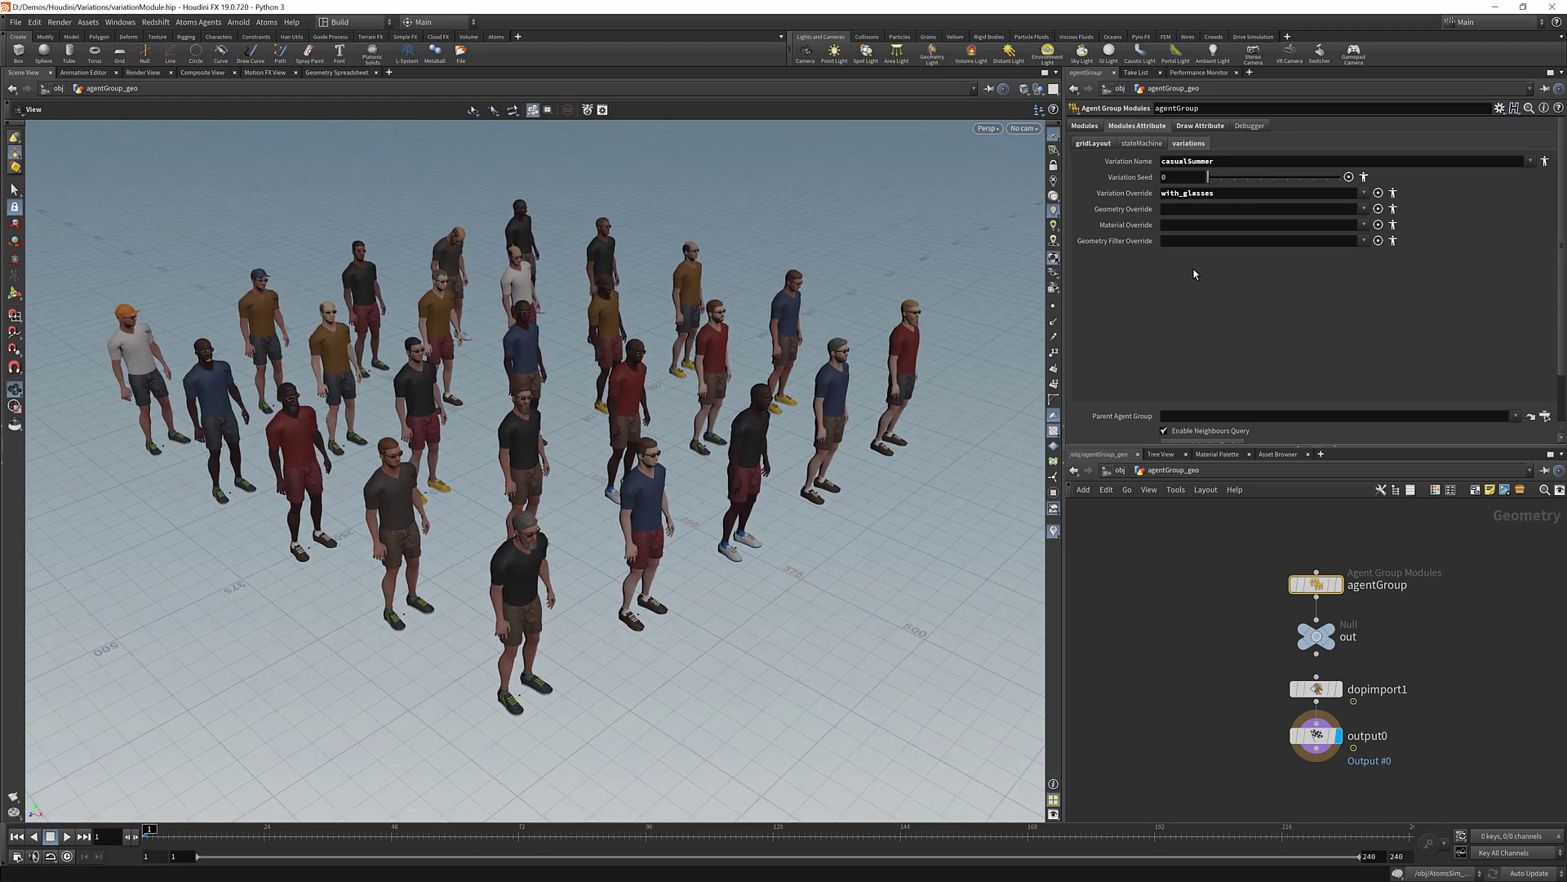
{"action": "left_click", "coordinate": [1247, 194]}
{"action": "left_click", "coordinate": [1364, 196]}
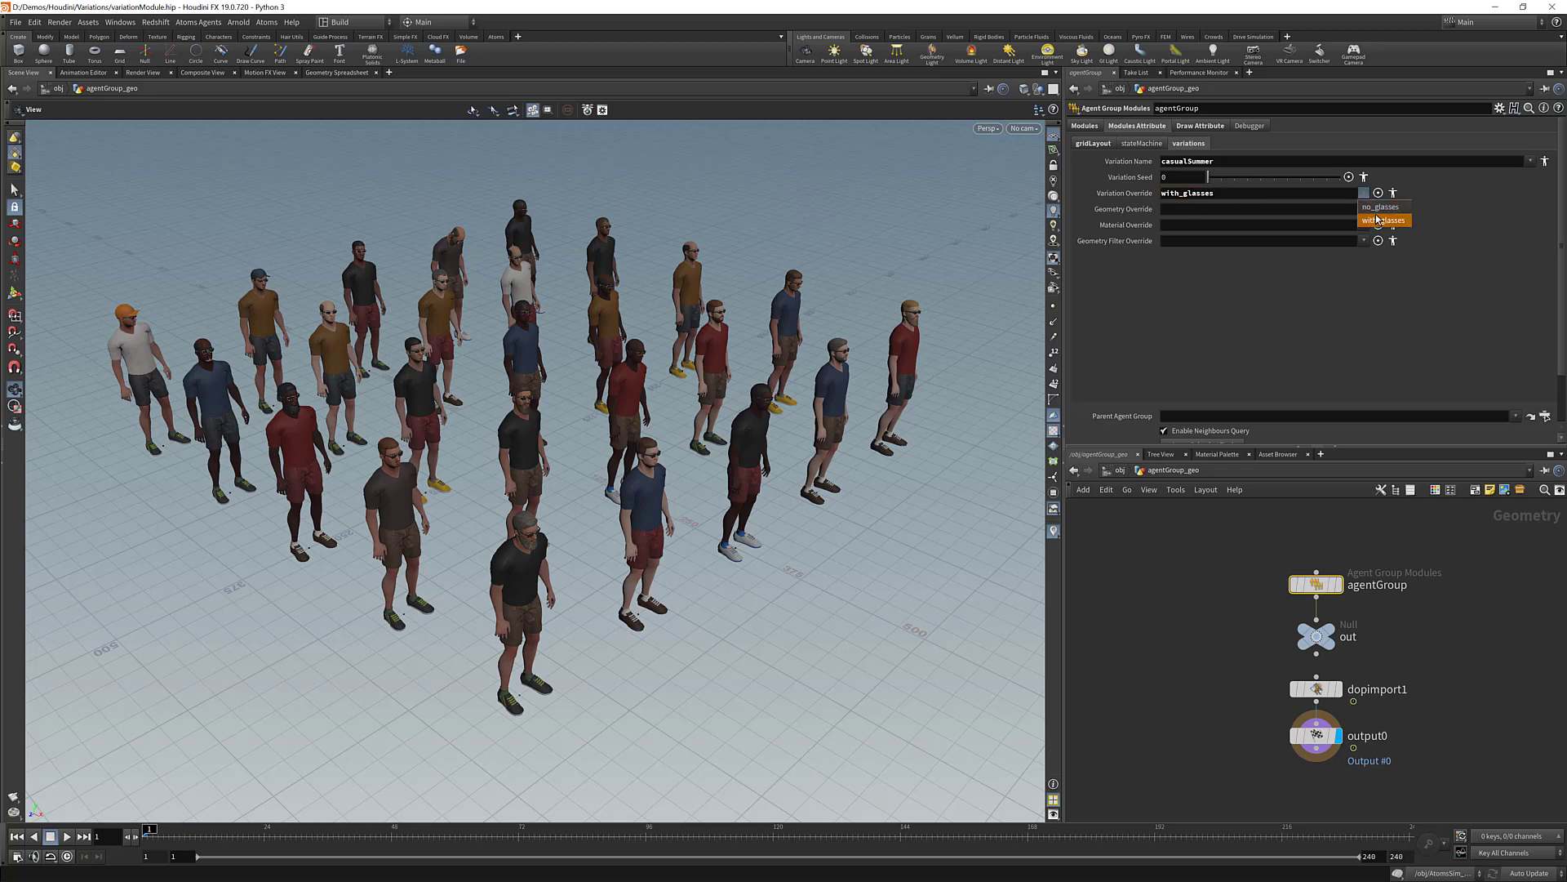
{"action": "left_click", "coordinate": [1373, 207]}
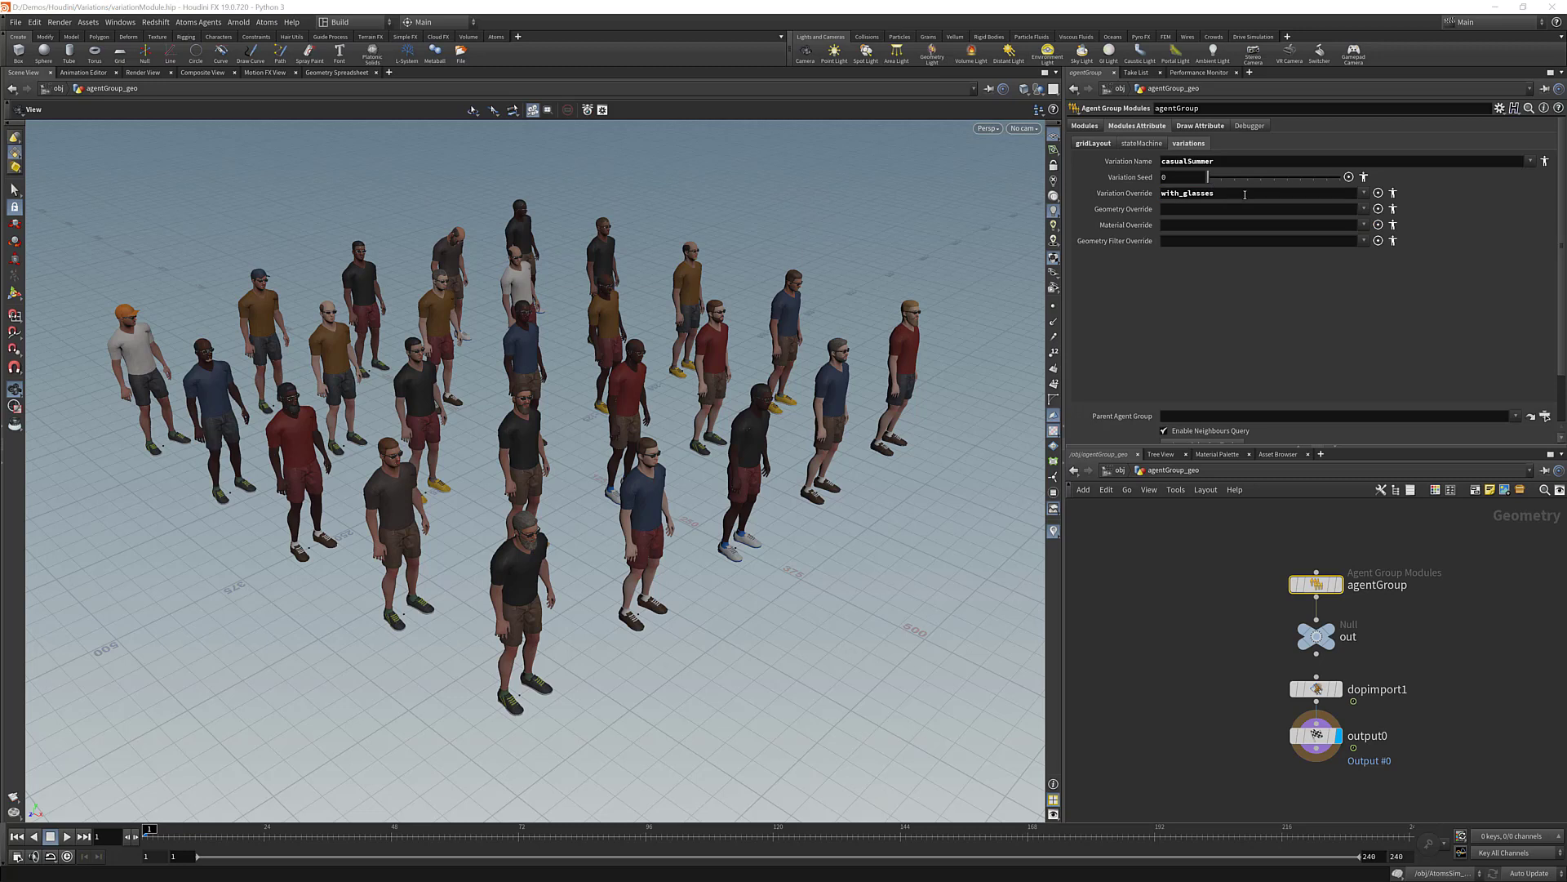
{"action": "type", "text": "no_glasses"}
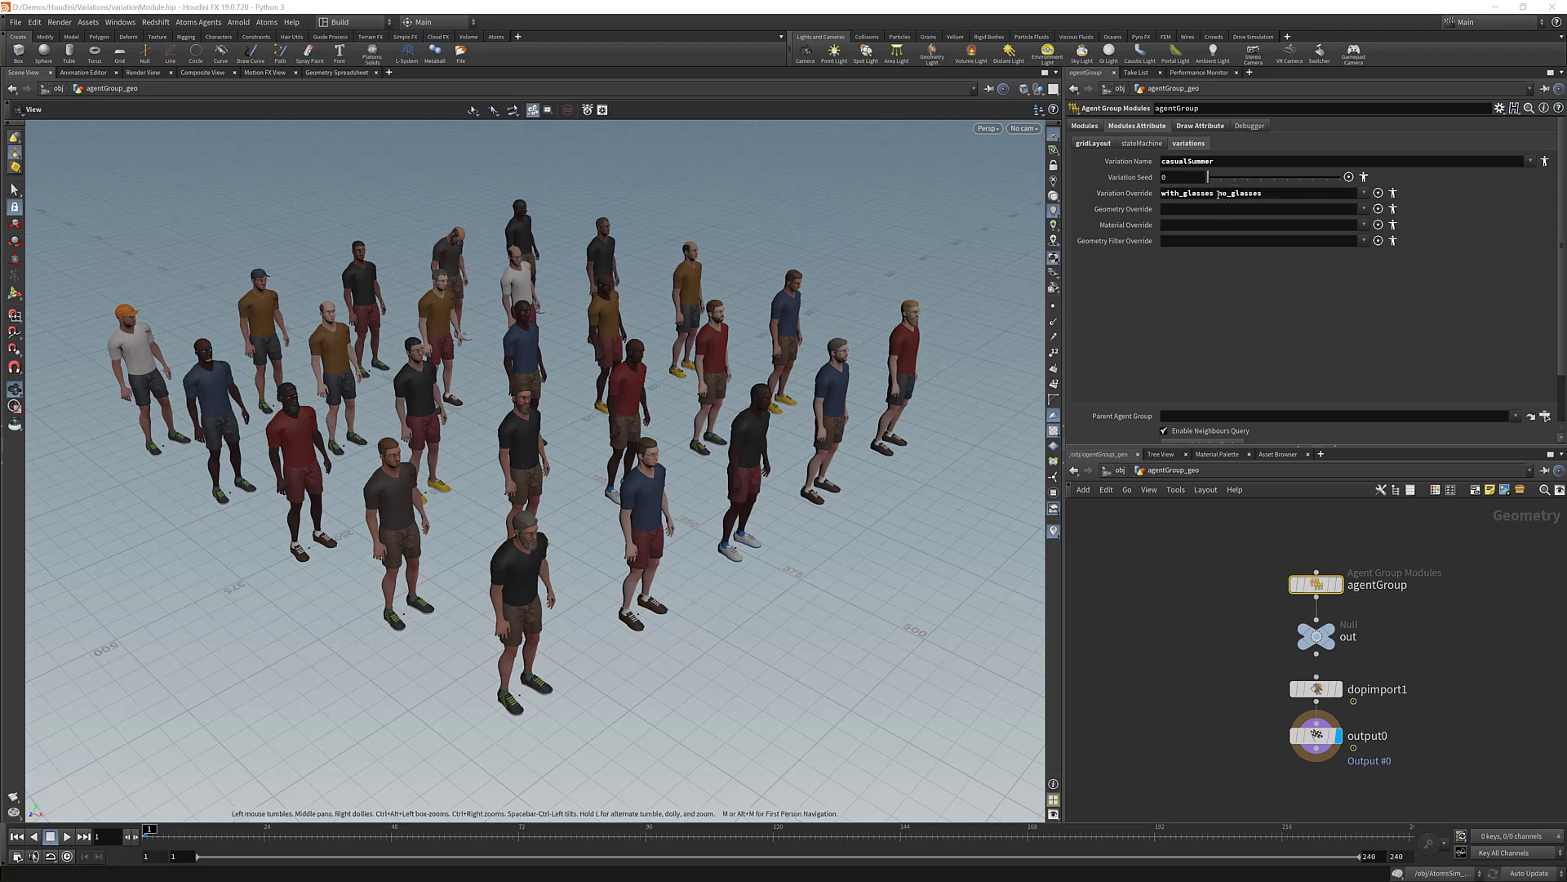
{"action": "left_click_drag", "start_coordinate": [1218, 194], "coordinate": [1287, 194]}
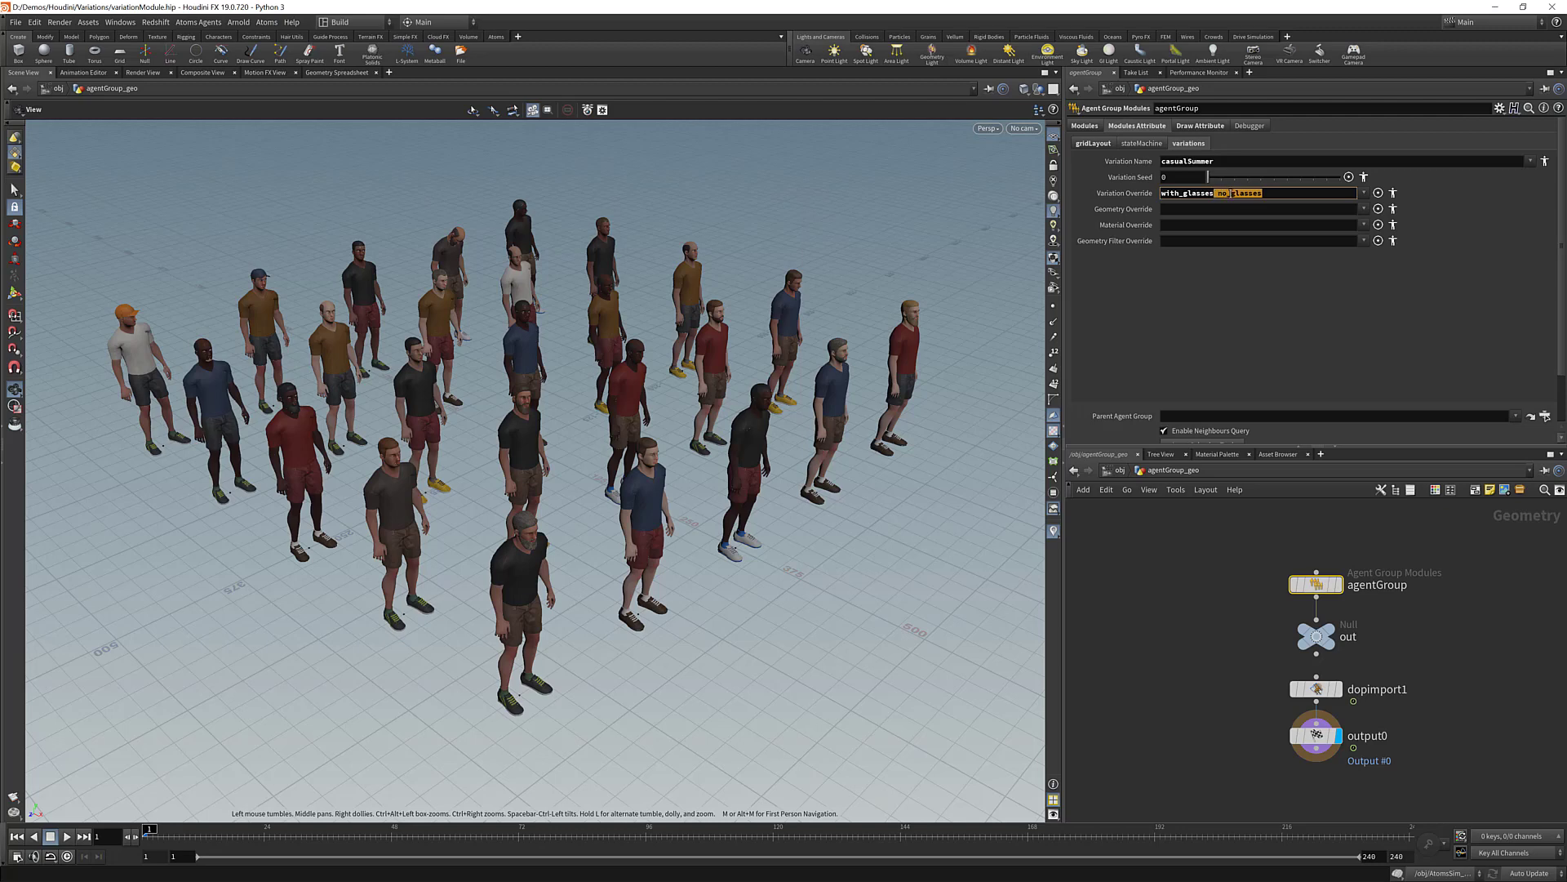
{"action": "key", "text": "BackSpace"}
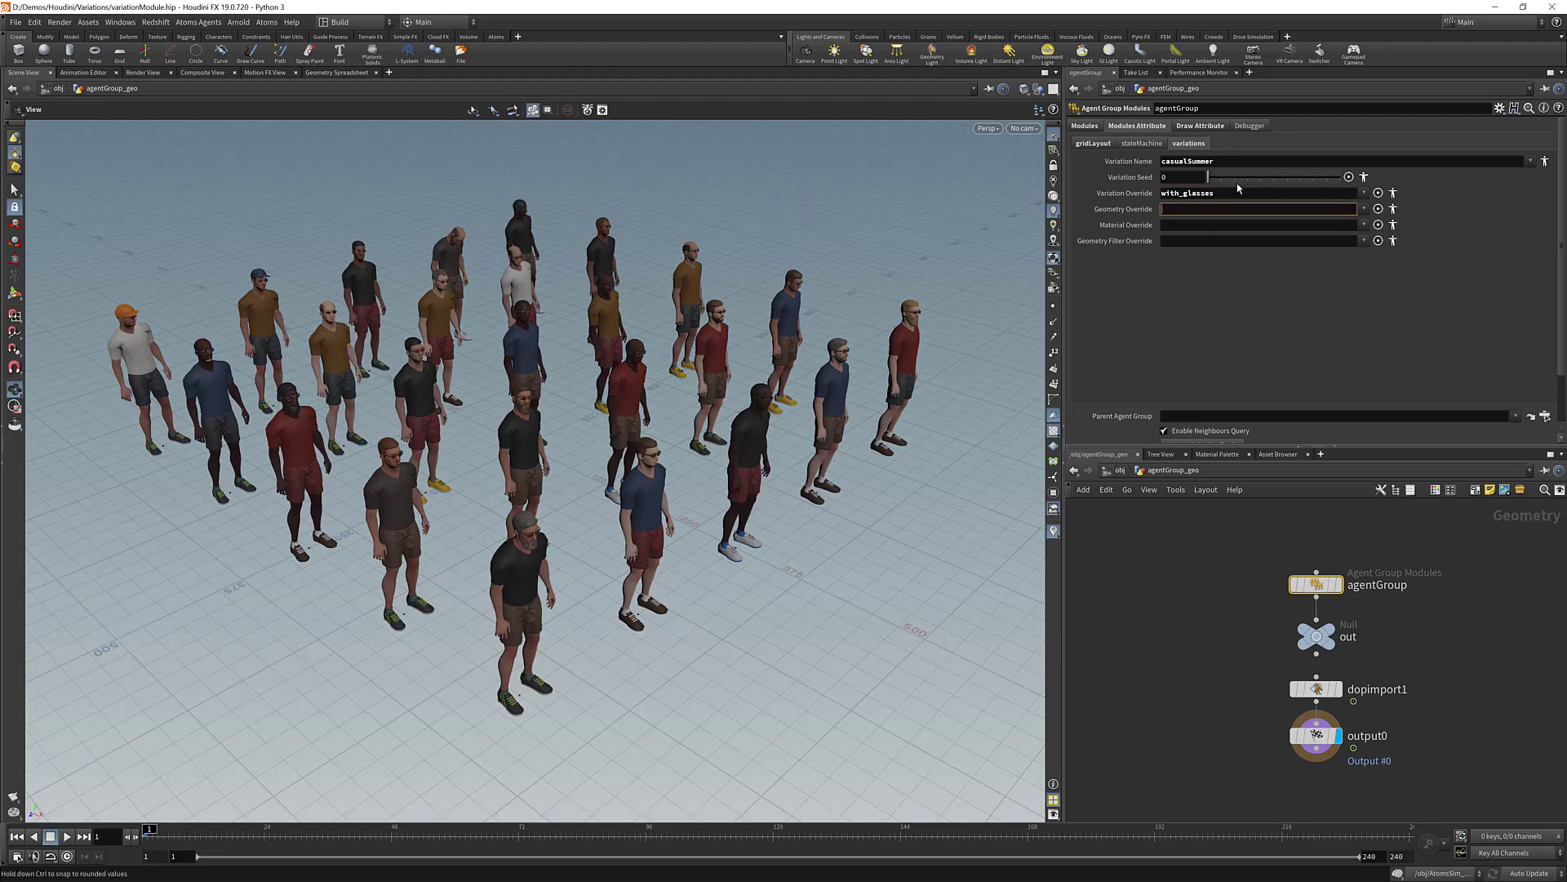
Step: Clear the variations module's Variation Override
{"action": "double_click", "coordinate": [1230, 195]}
{"action": "key", "text": "BackSpace"}
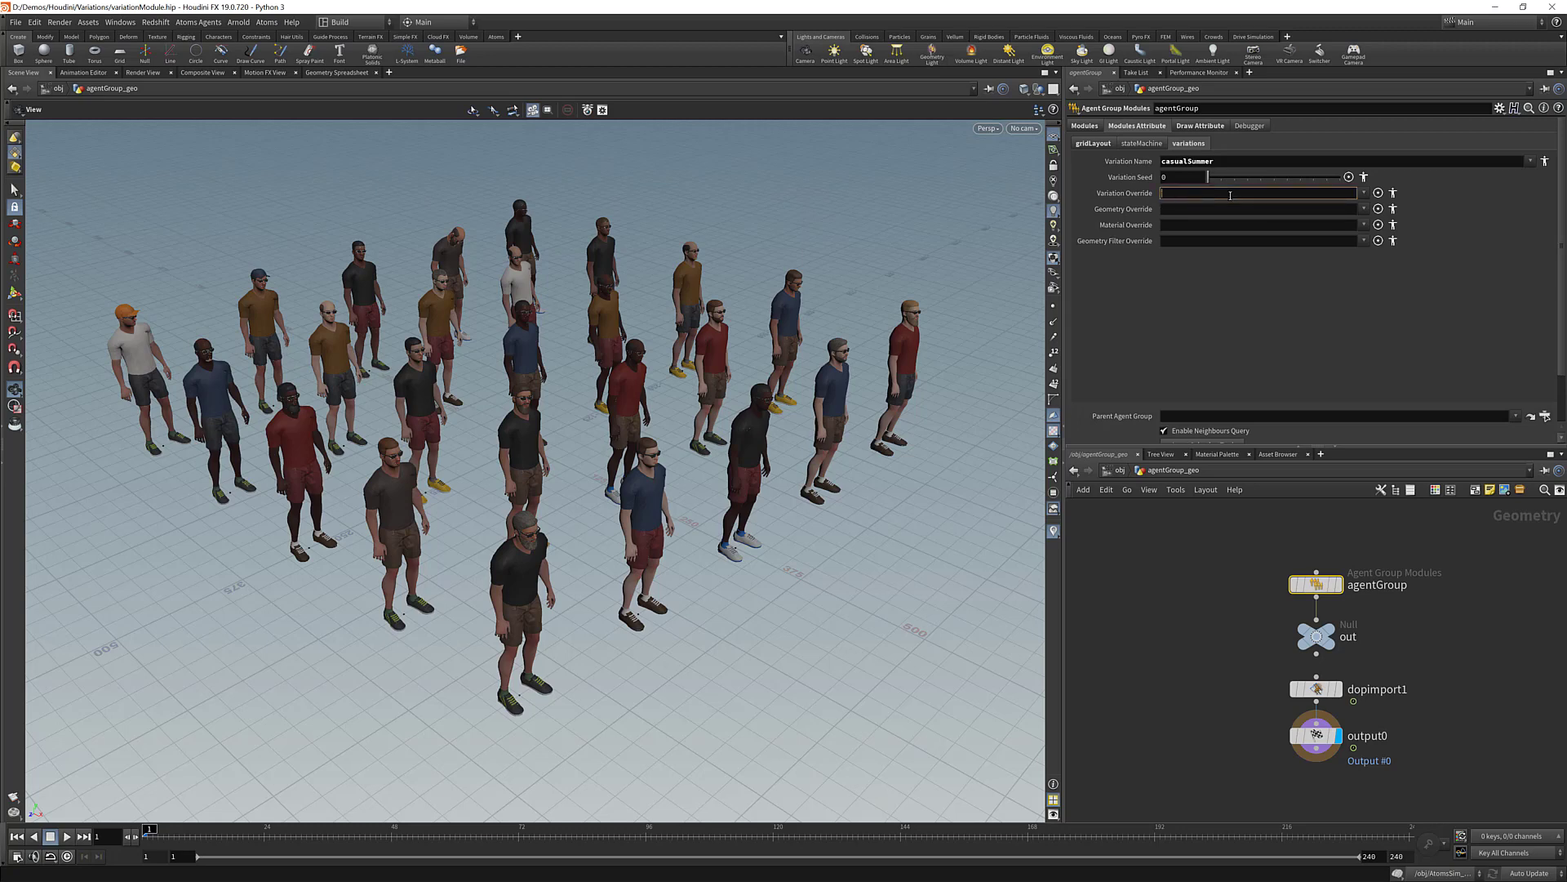
{"action": "key", "text": "Return"}
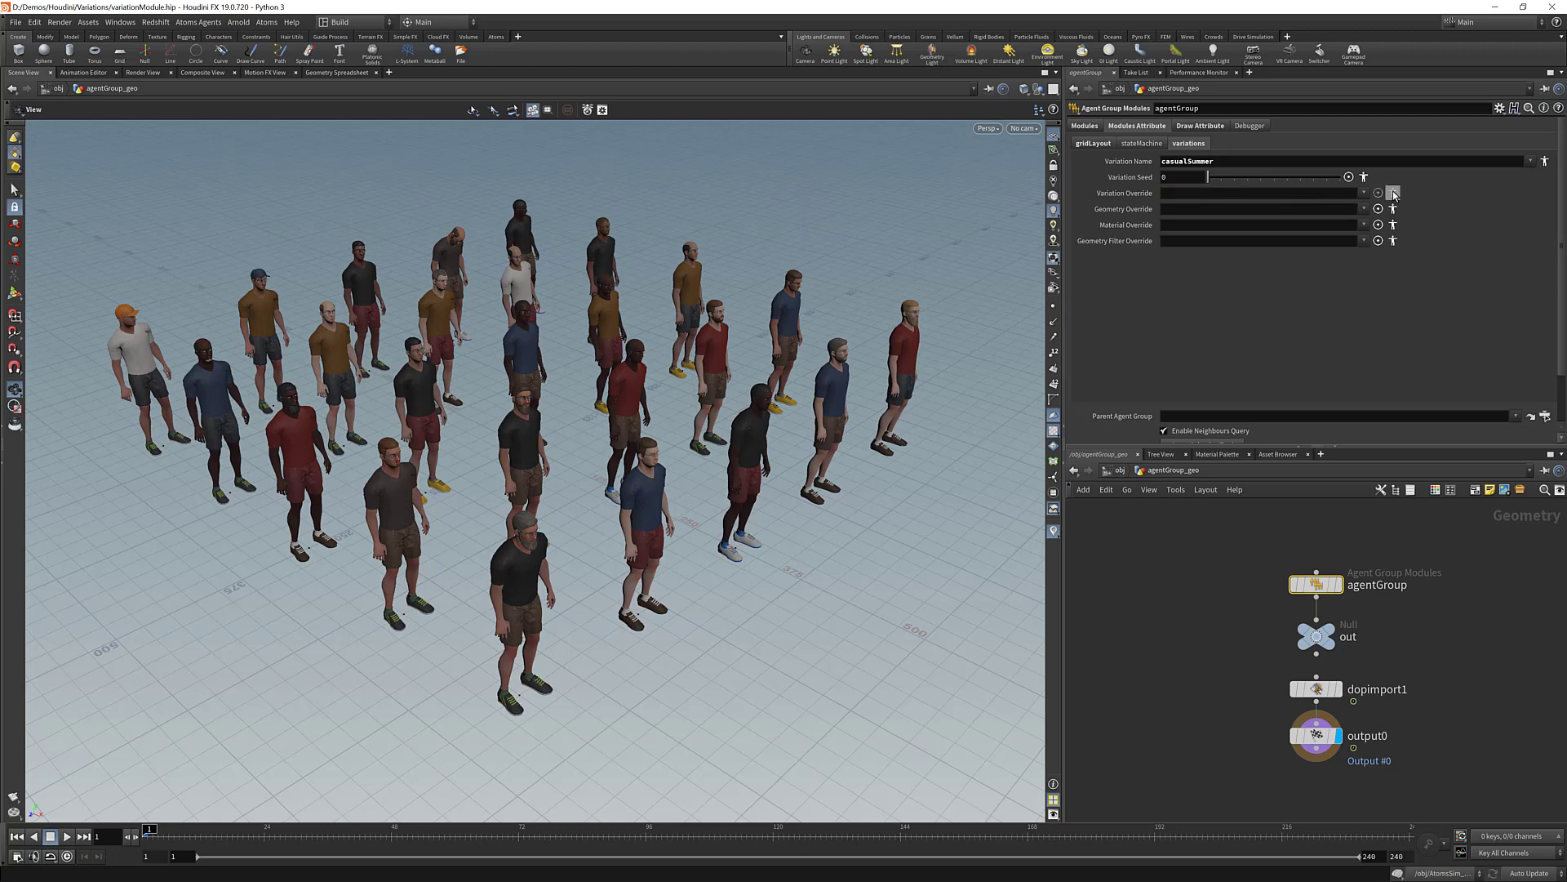
Step: Give only agent 24 a per-agent Variation Override of with_glasses and inspect it in the viewport
{"action": "left_click", "coordinate": [1378, 193]}
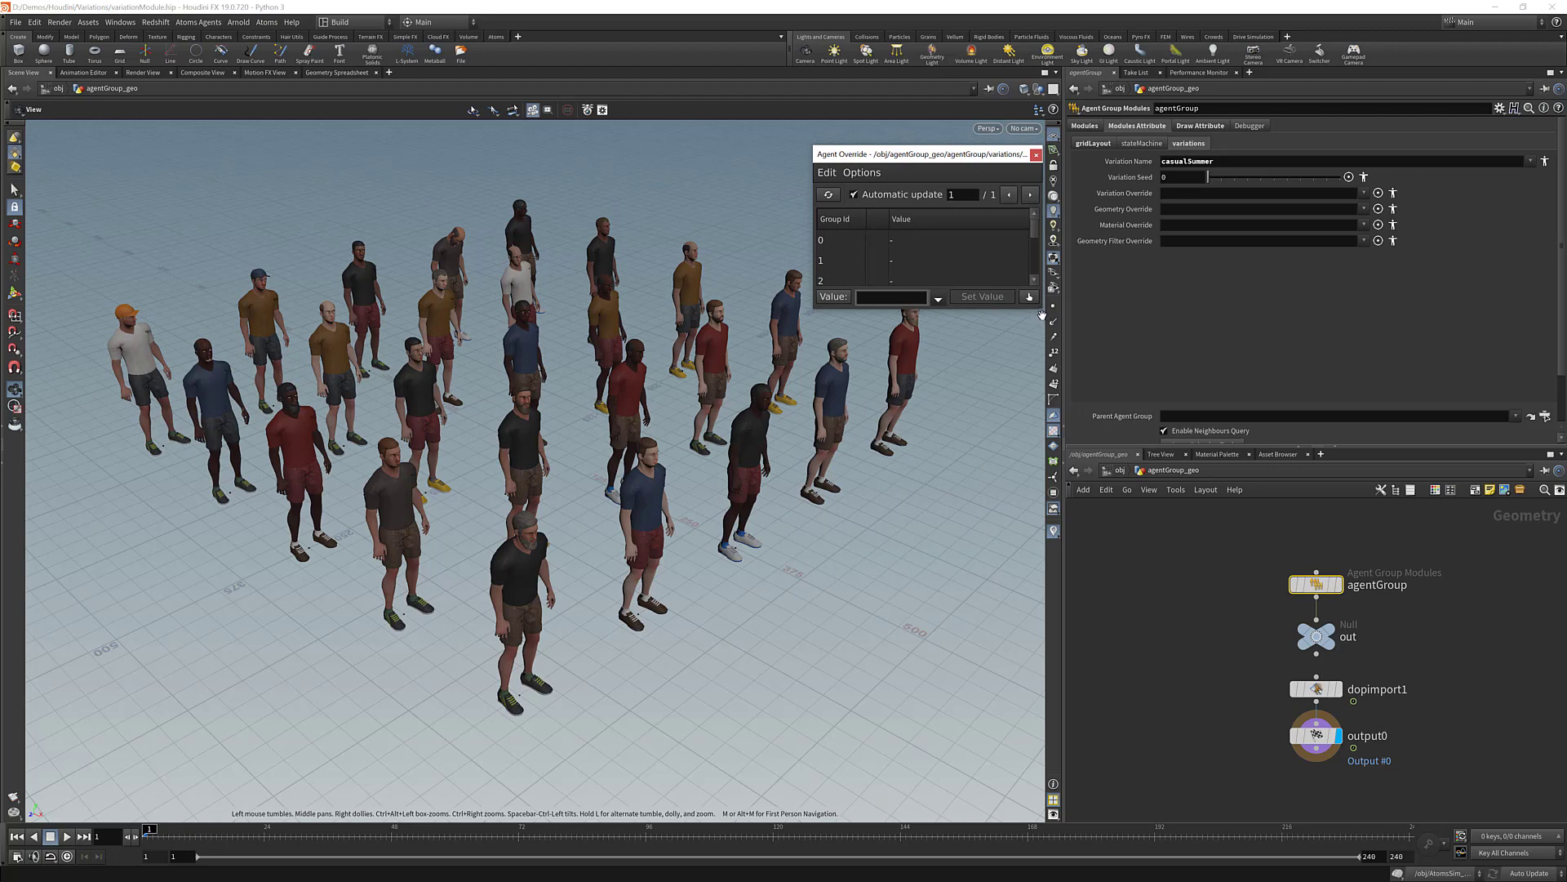
{"action": "left_click_drag", "start_coordinate": [1042, 308], "coordinate": [1091, 557]}
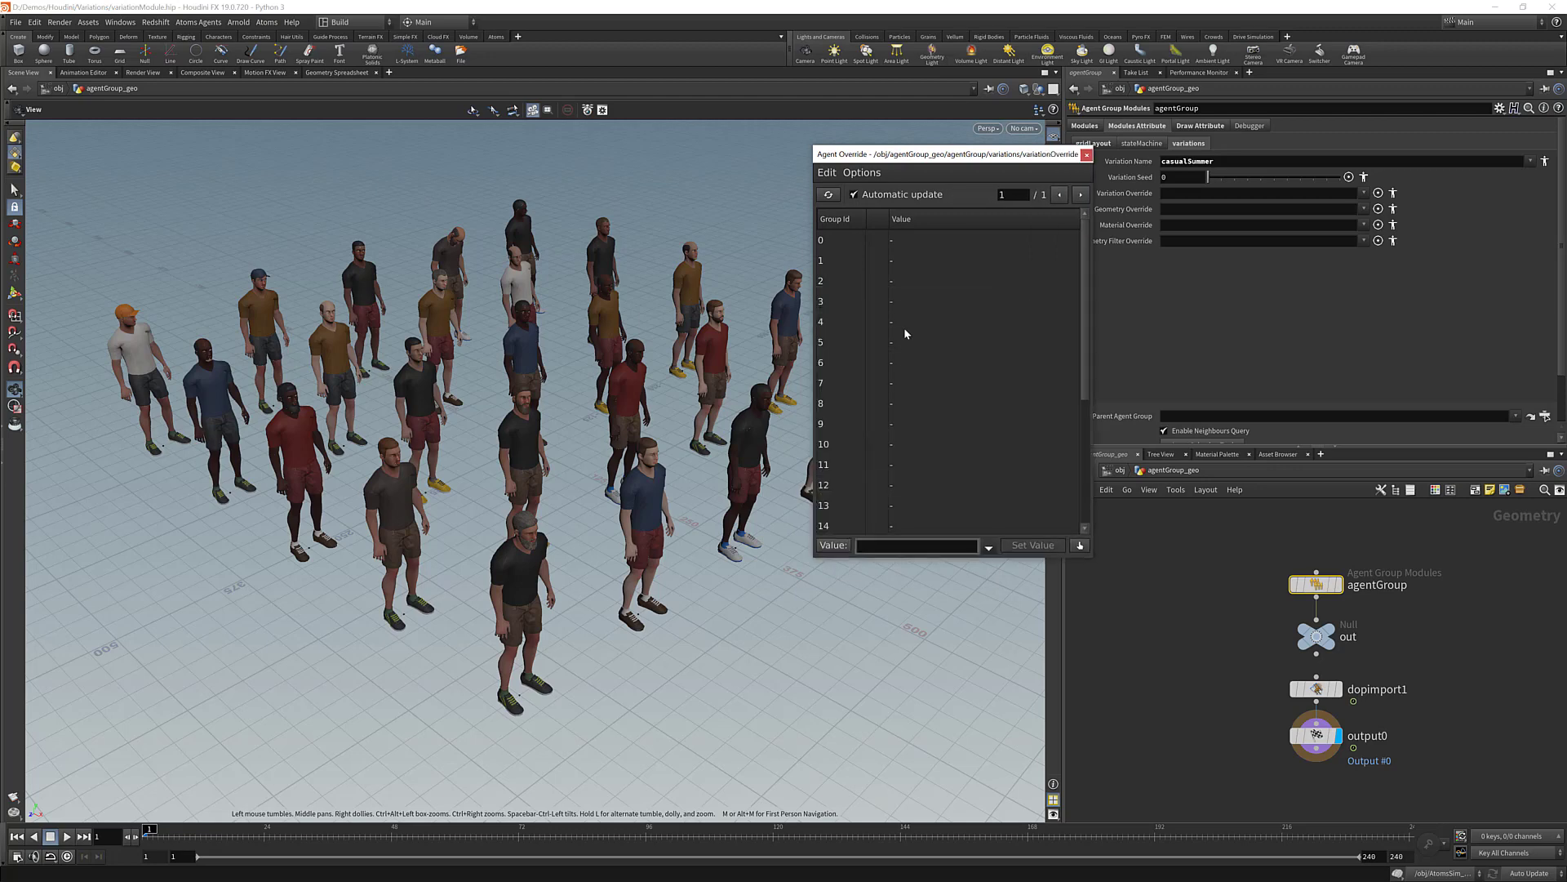
{"action": "left_click", "coordinate": [909, 238]}
{"action": "scroll", "coordinate": [917, 457], "scroll_direction": "down", "scroll_amount": 3}
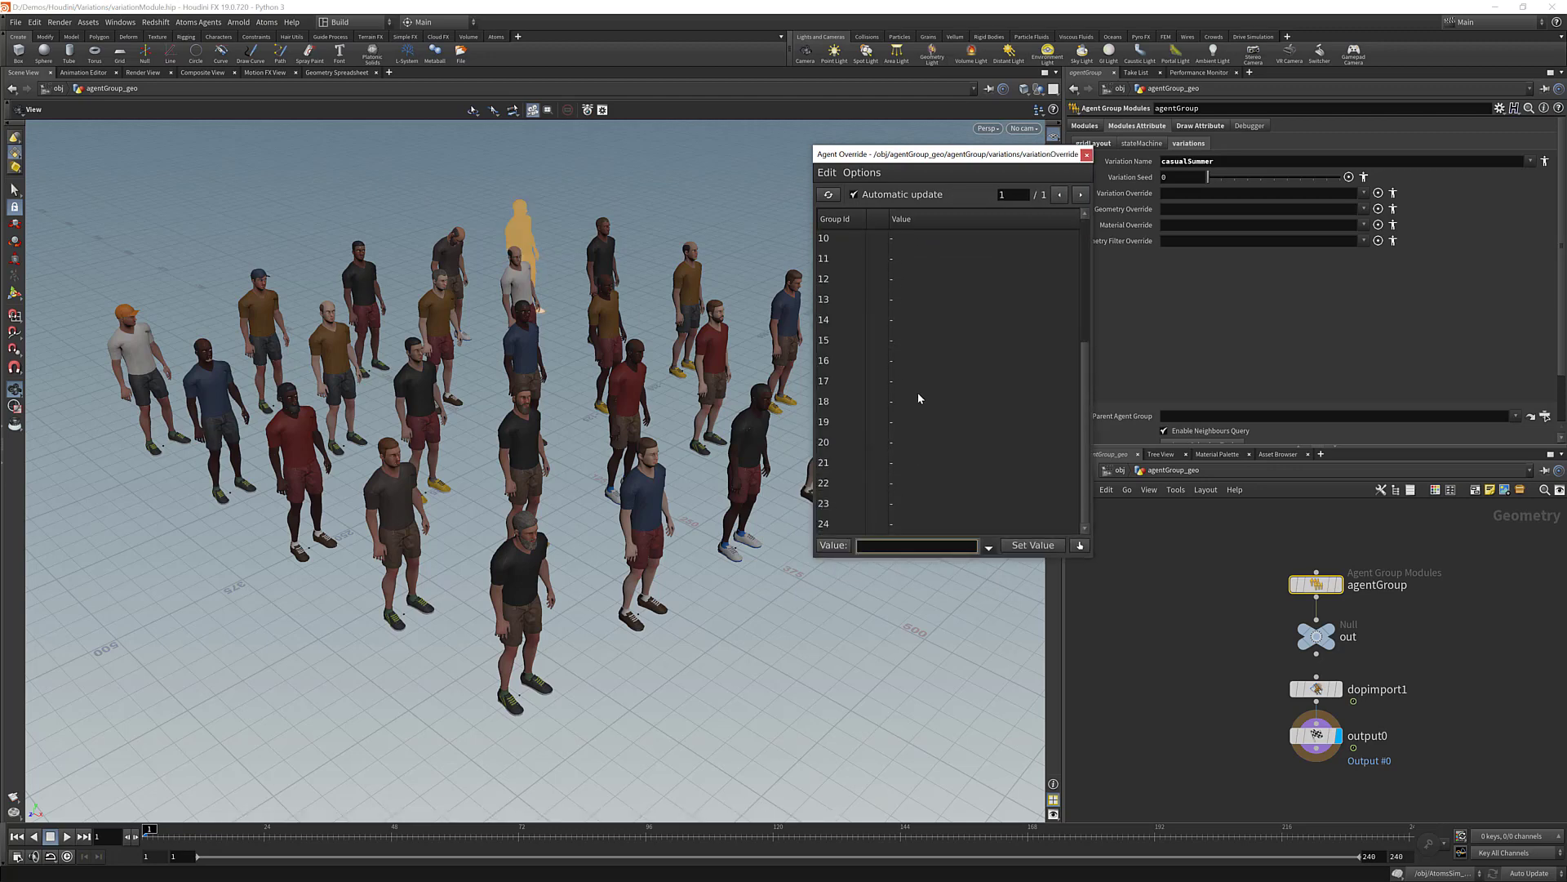
{"action": "left_click", "coordinate": [904, 524]}
{"action": "left_click", "coordinate": [988, 547]}
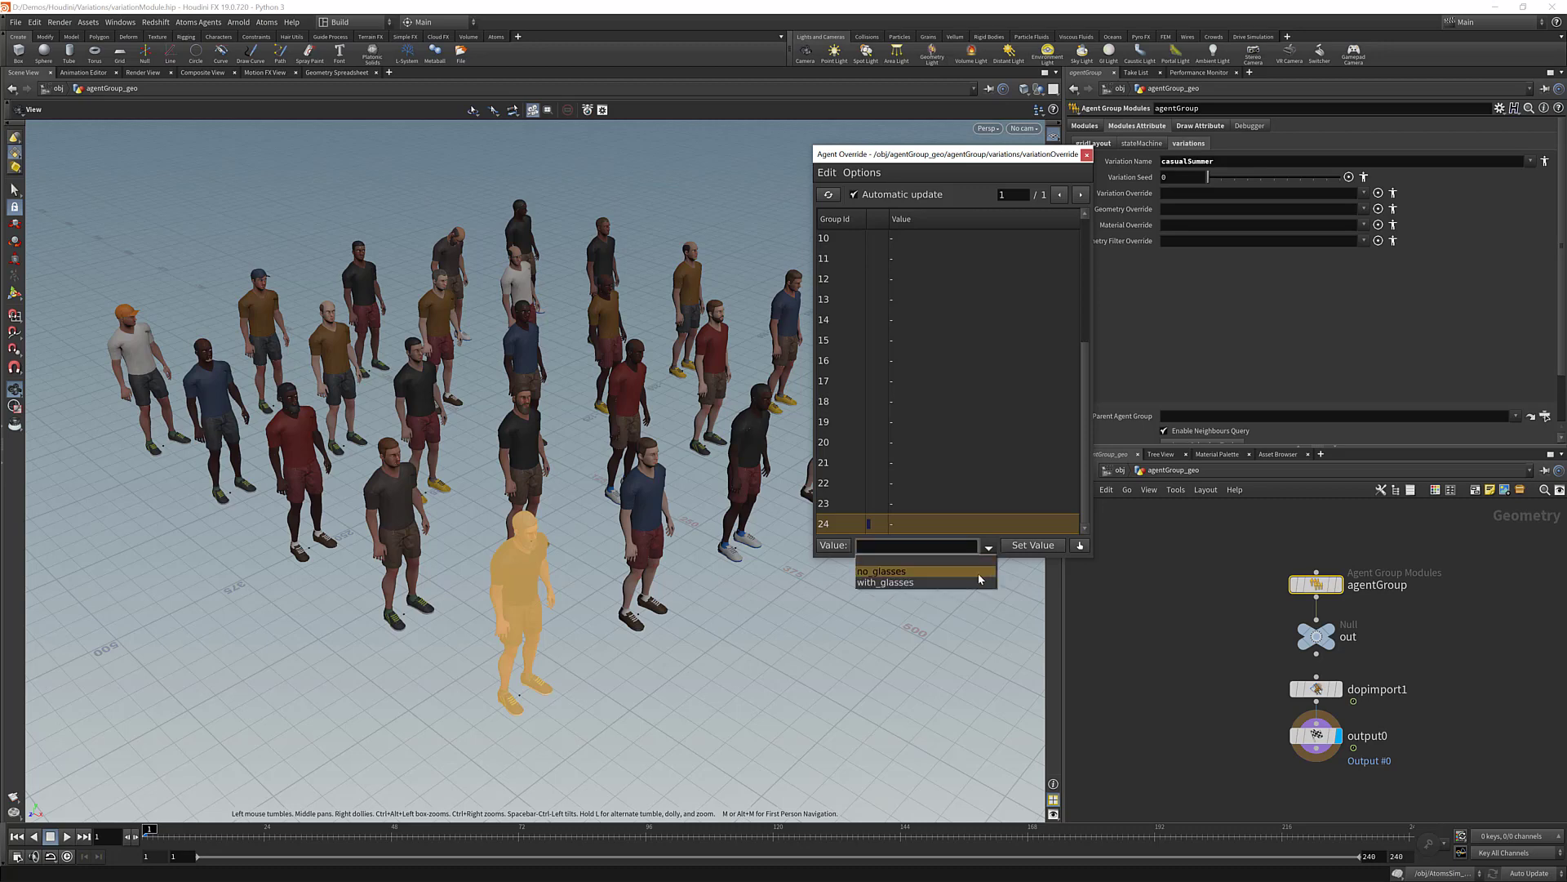
{"action": "left_click", "coordinate": [980, 573]}
{"action": "left_click", "coordinate": [1020, 547]}
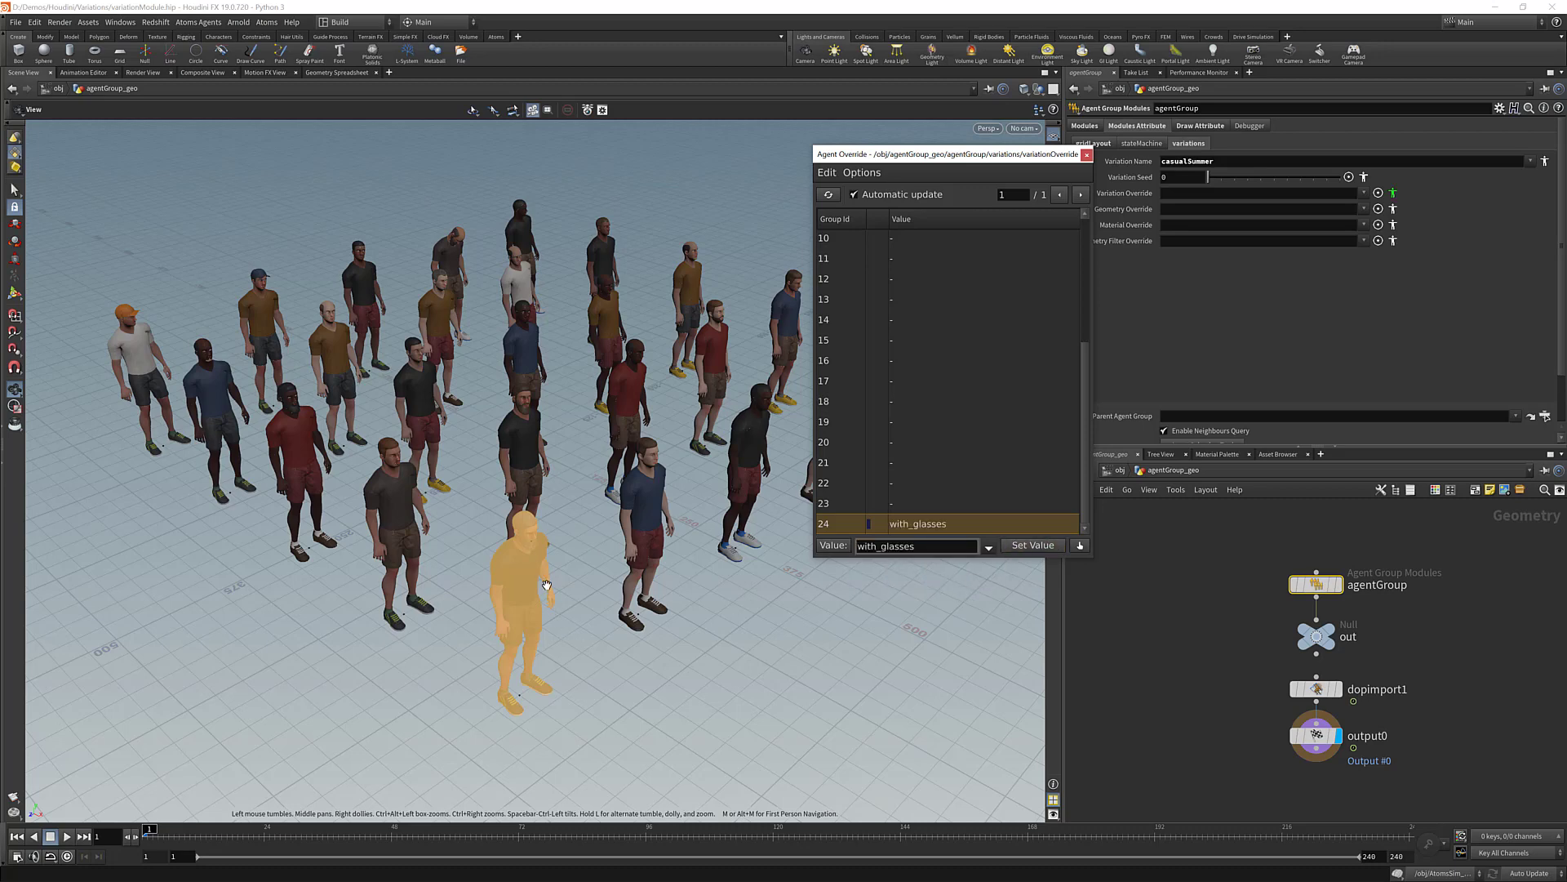
{"action": "scroll", "coordinate": [534, 554], "scroll_direction": "up", "scroll_amount": 5}
{"action": "scroll", "coordinate": [534, 554], "scroll_direction": "down", "scroll_amount": 4}
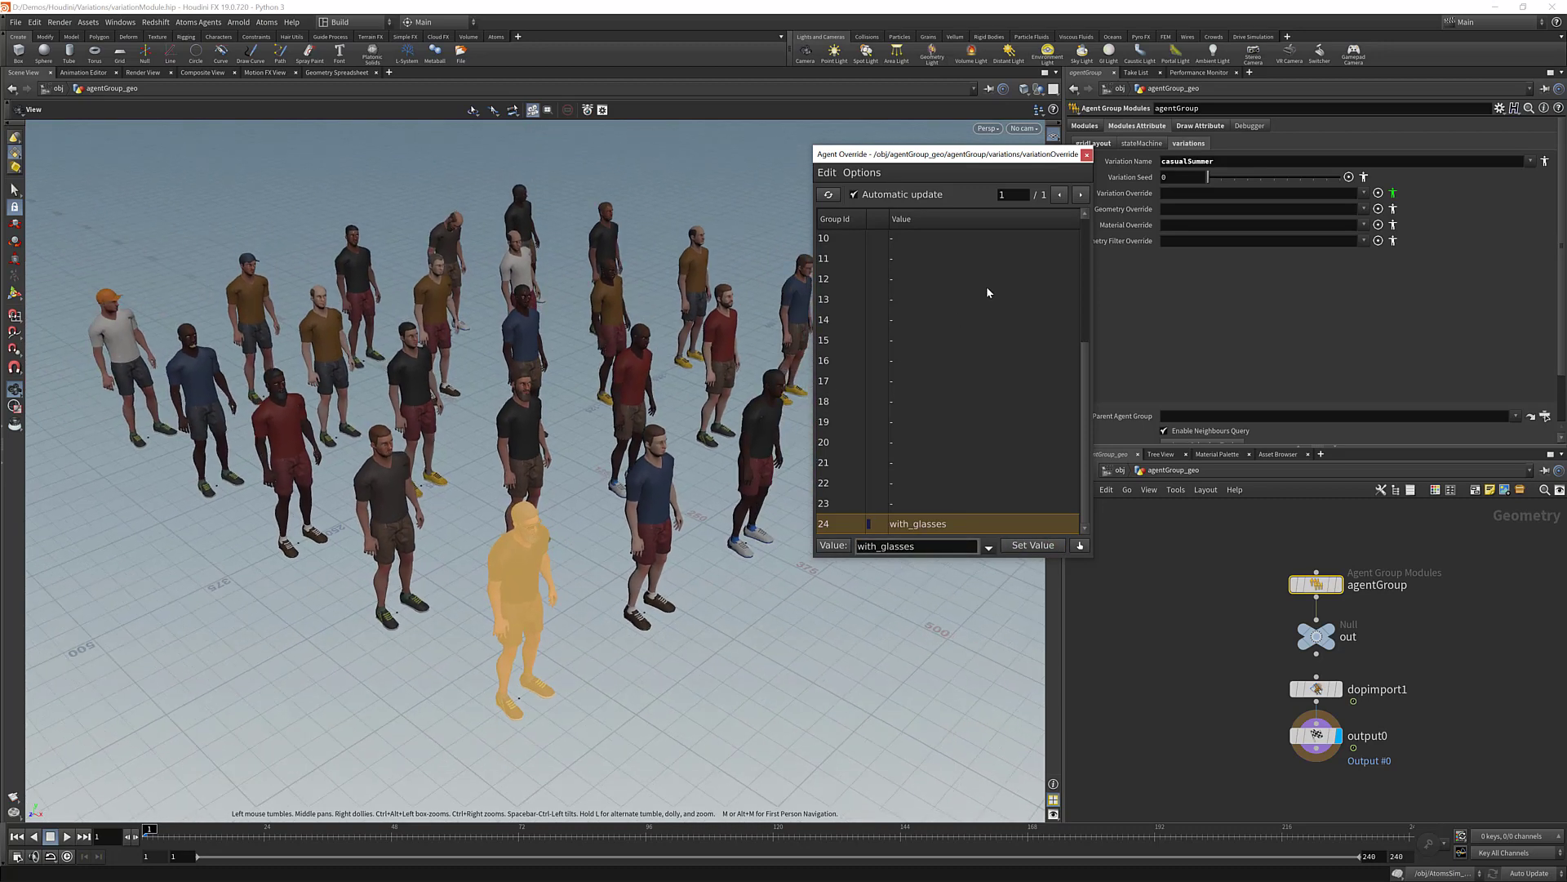
Step: Remove agent 24's per-agent variation override and clear the agent selection
{"action": "left_click", "coordinate": [827, 175]}
{"action": "left_click", "coordinate": [1087, 156]}
{"action": "left_click", "coordinate": [1087, 156]}
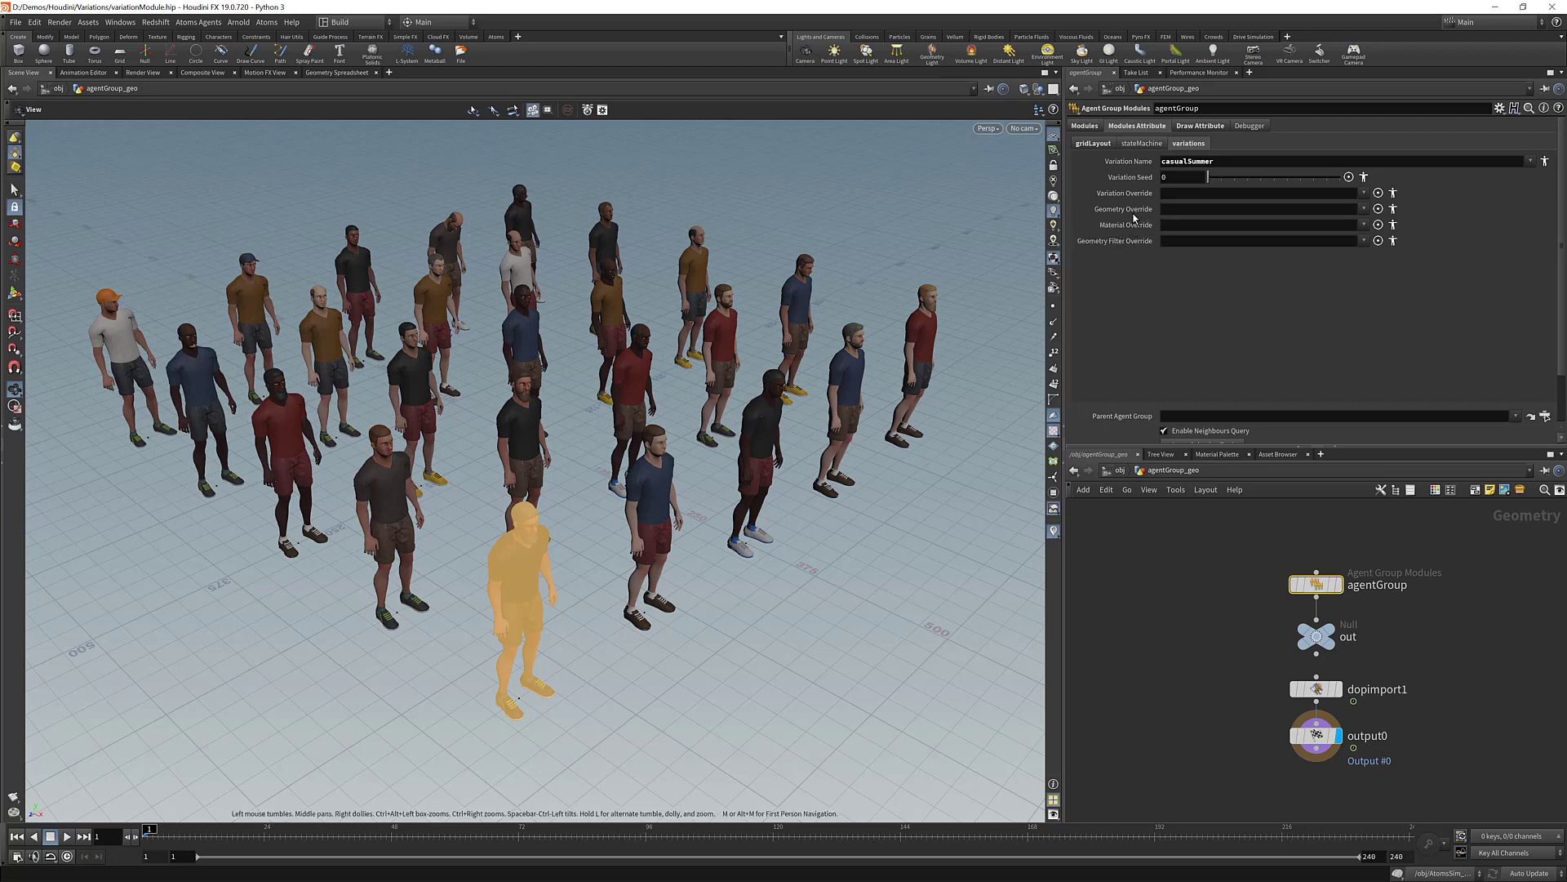
{"action": "scroll", "coordinate": [1171, 406], "scroll_direction": "down", "scroll_amount": 1}
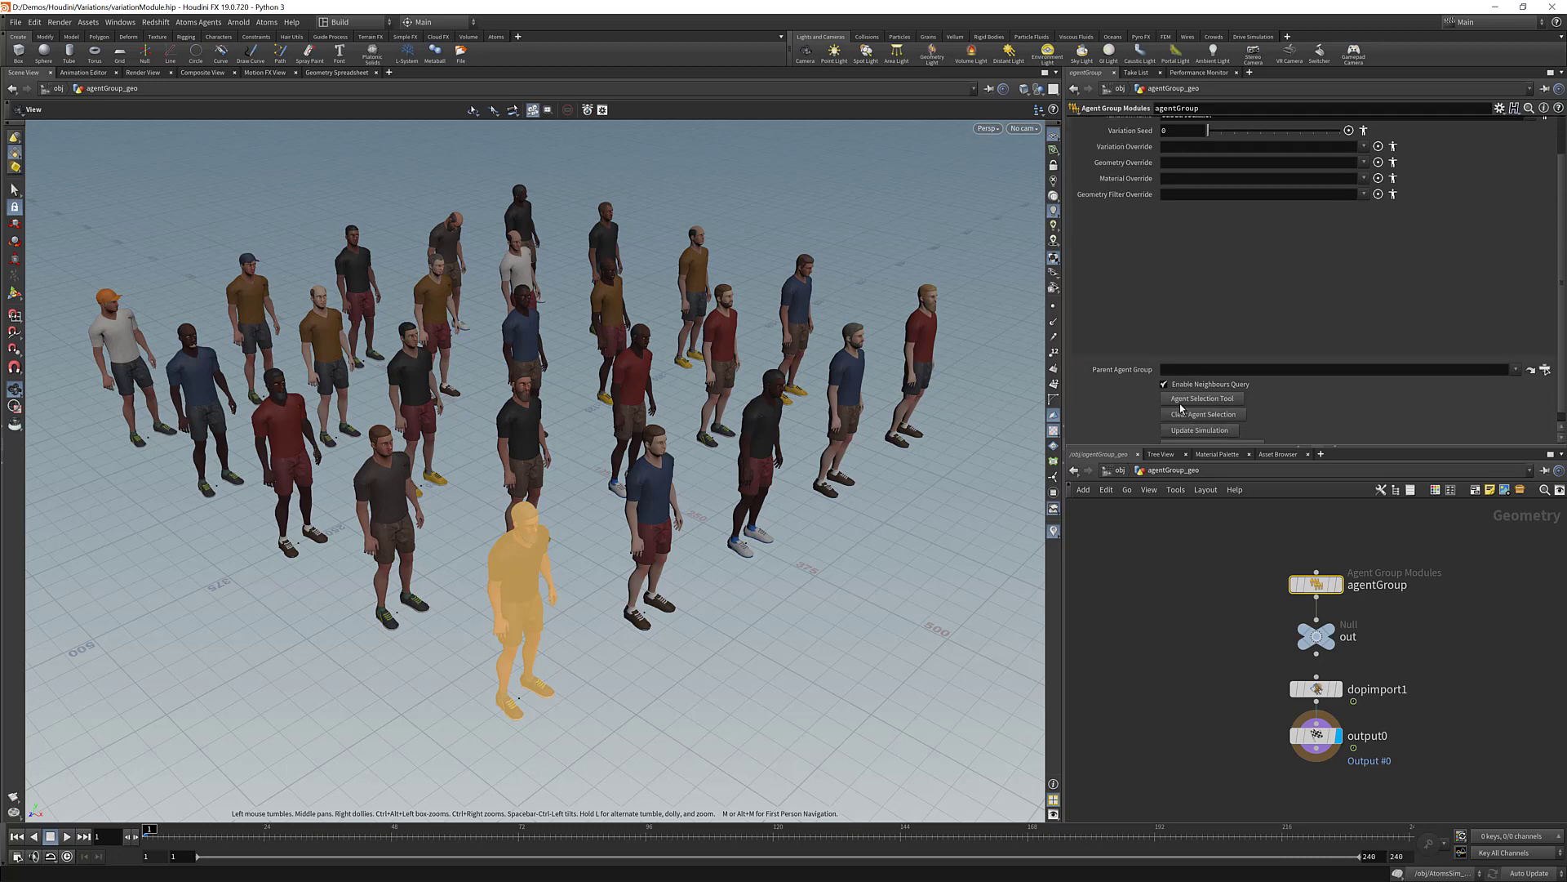
{"action": "left_click", "coordinate": [1181, 417]}
Step: Set the variations module's Geometry Override to hat_GEO, copying the name from the man agent type's geometries in the Atoms Variations editor
{"action": "left_click", "coordinate": [1175, 208]}
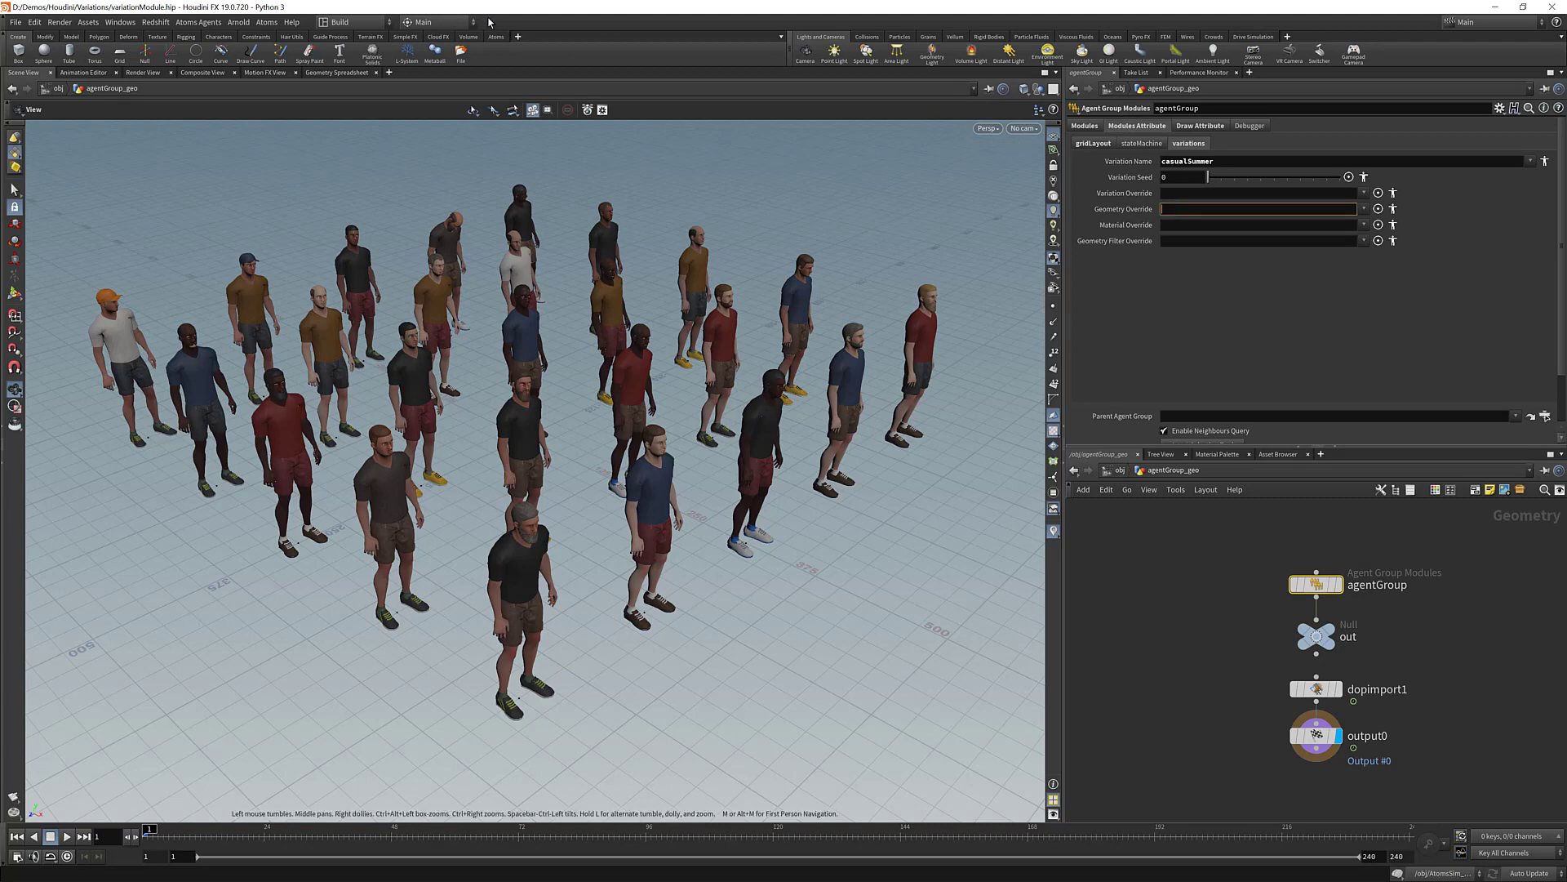
{"action": "left_click", "coordinate": [267, 22]}
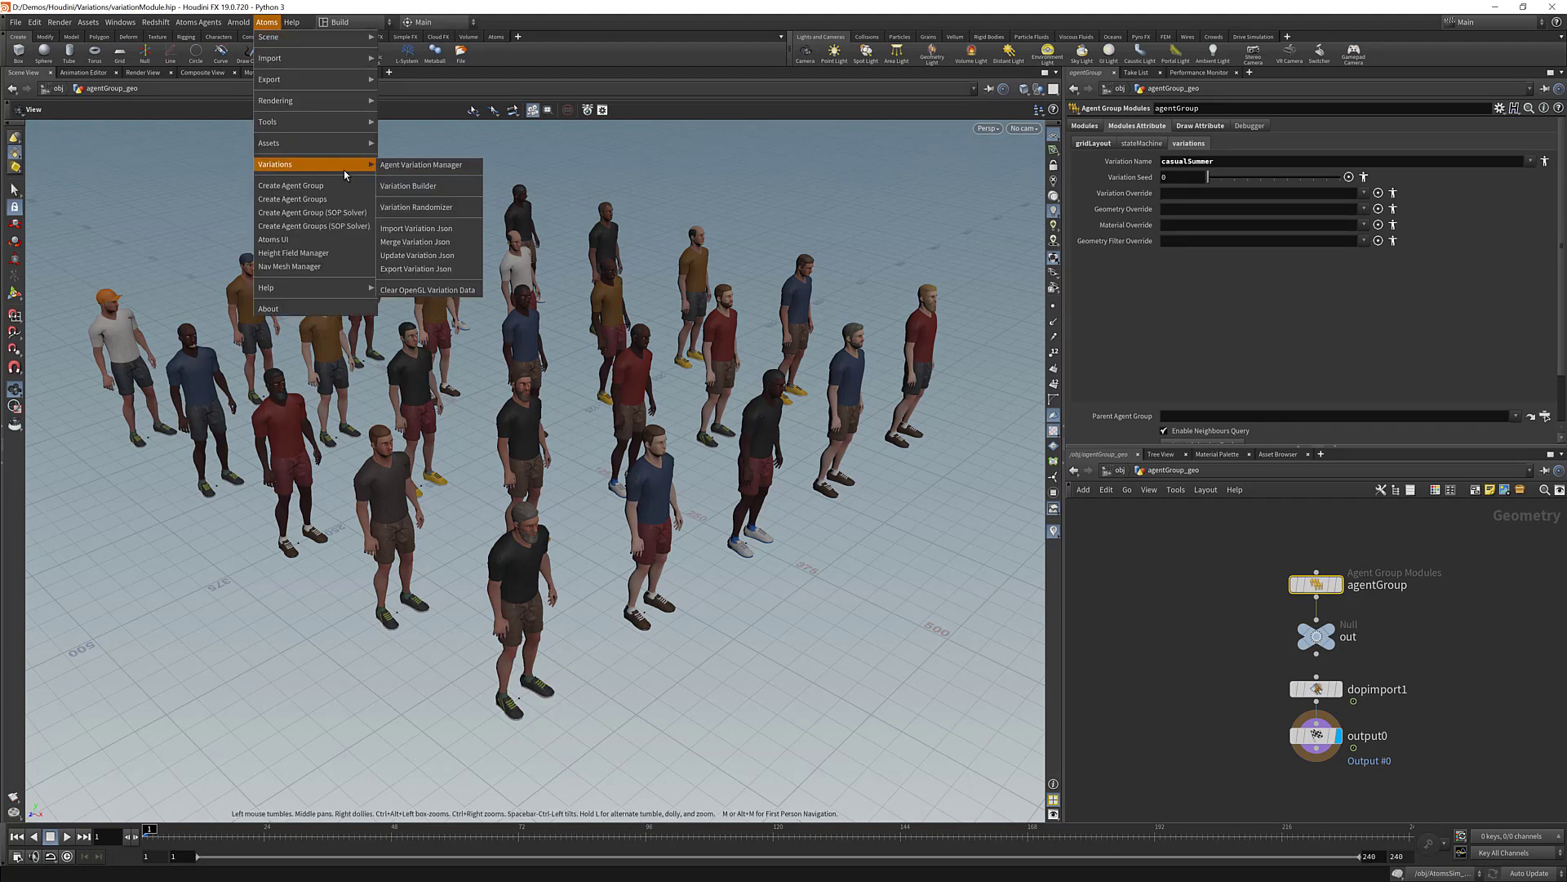
{"action": "left_click", "coordinate": [409, 169]}
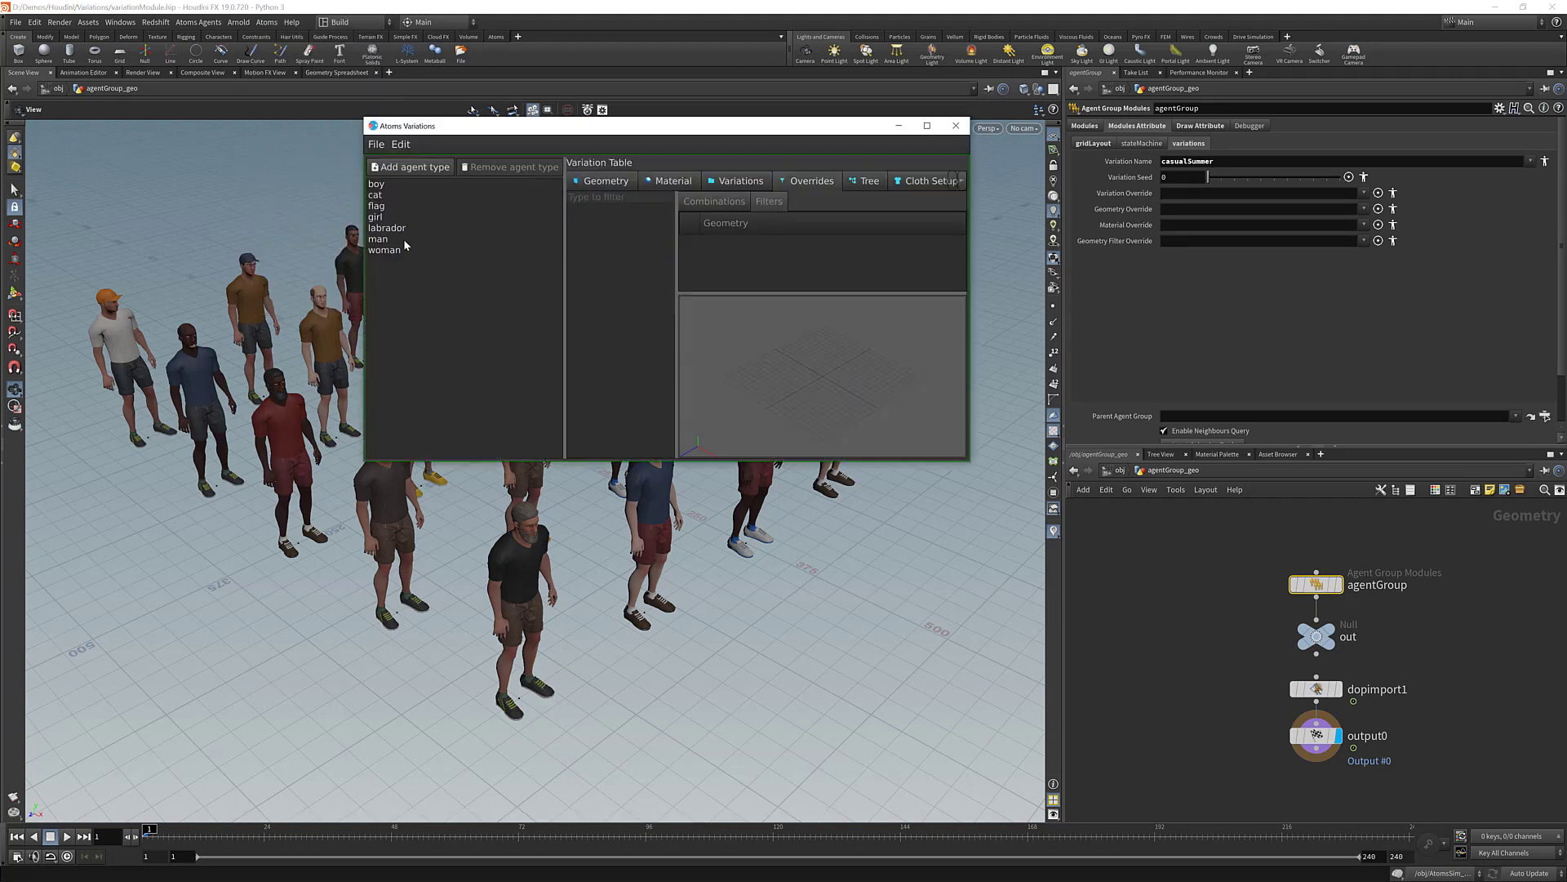
{"action": "left_click", "coordinate": [378, 238]}
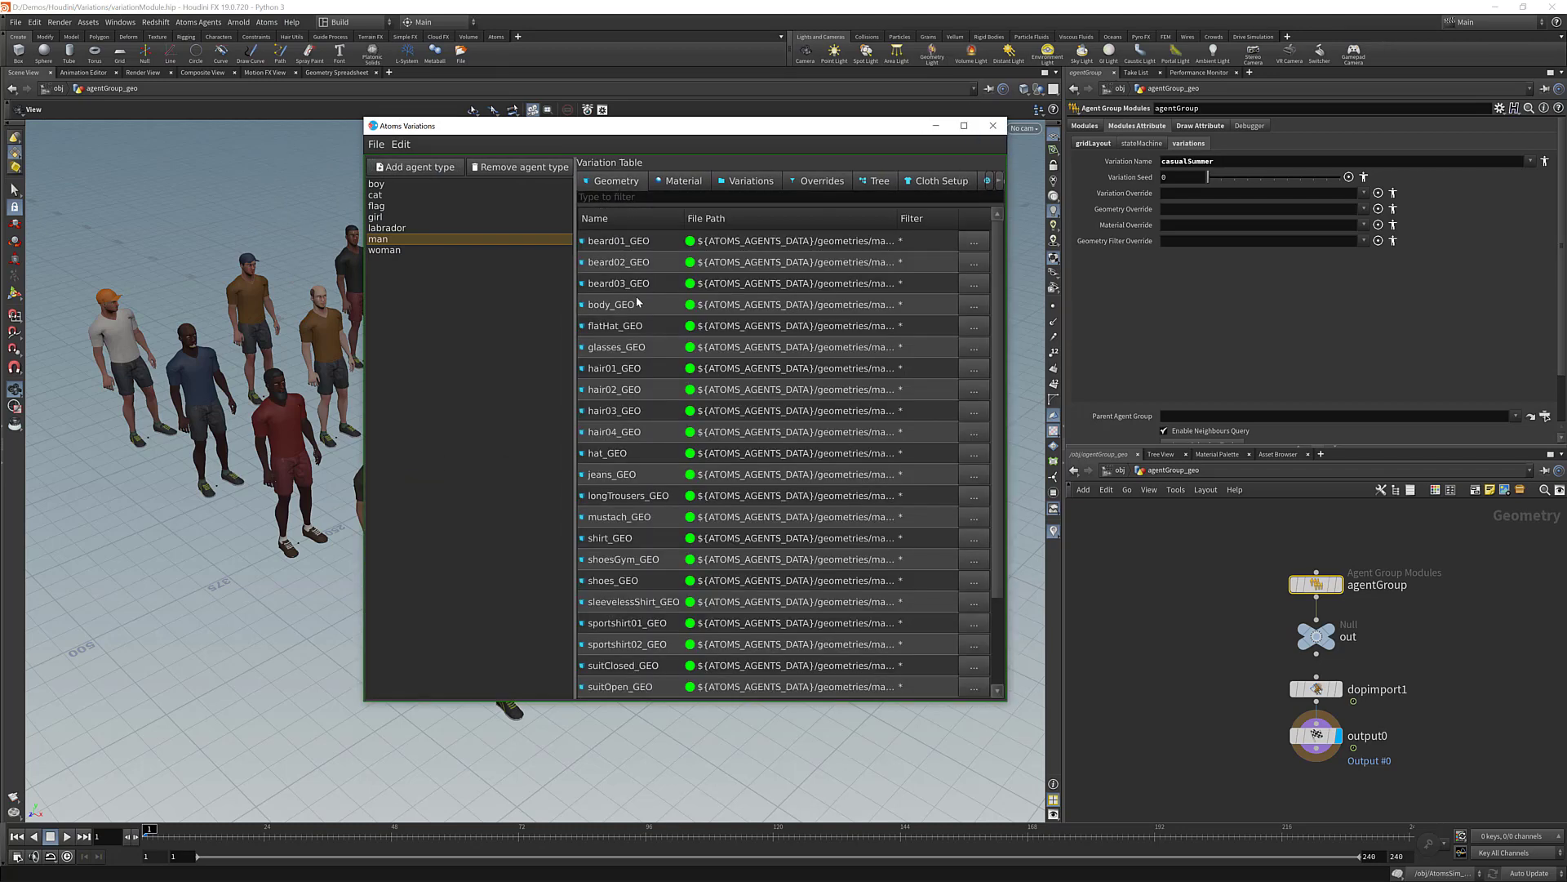
{"action": "double_click", "coordinate": [613, 455]}
{"action": "key", "text": "ctrl+c"}
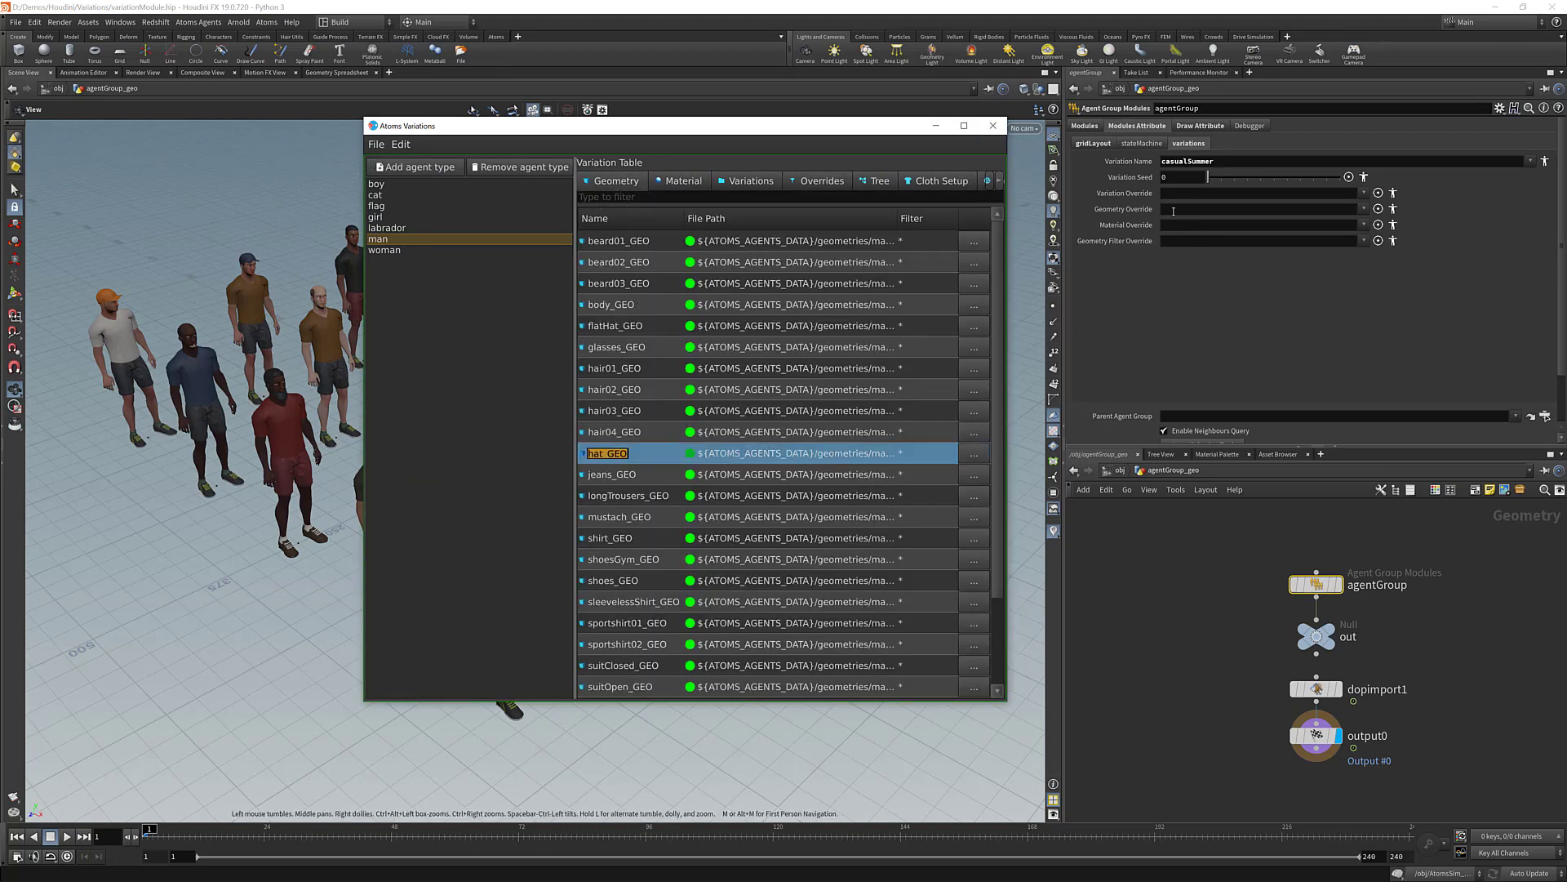
{"action": "left_click", "coordinate": [1173, 211]}
{"action": "key", "text": "ctrl+v"}
{"action": "key", "text": "Return"}
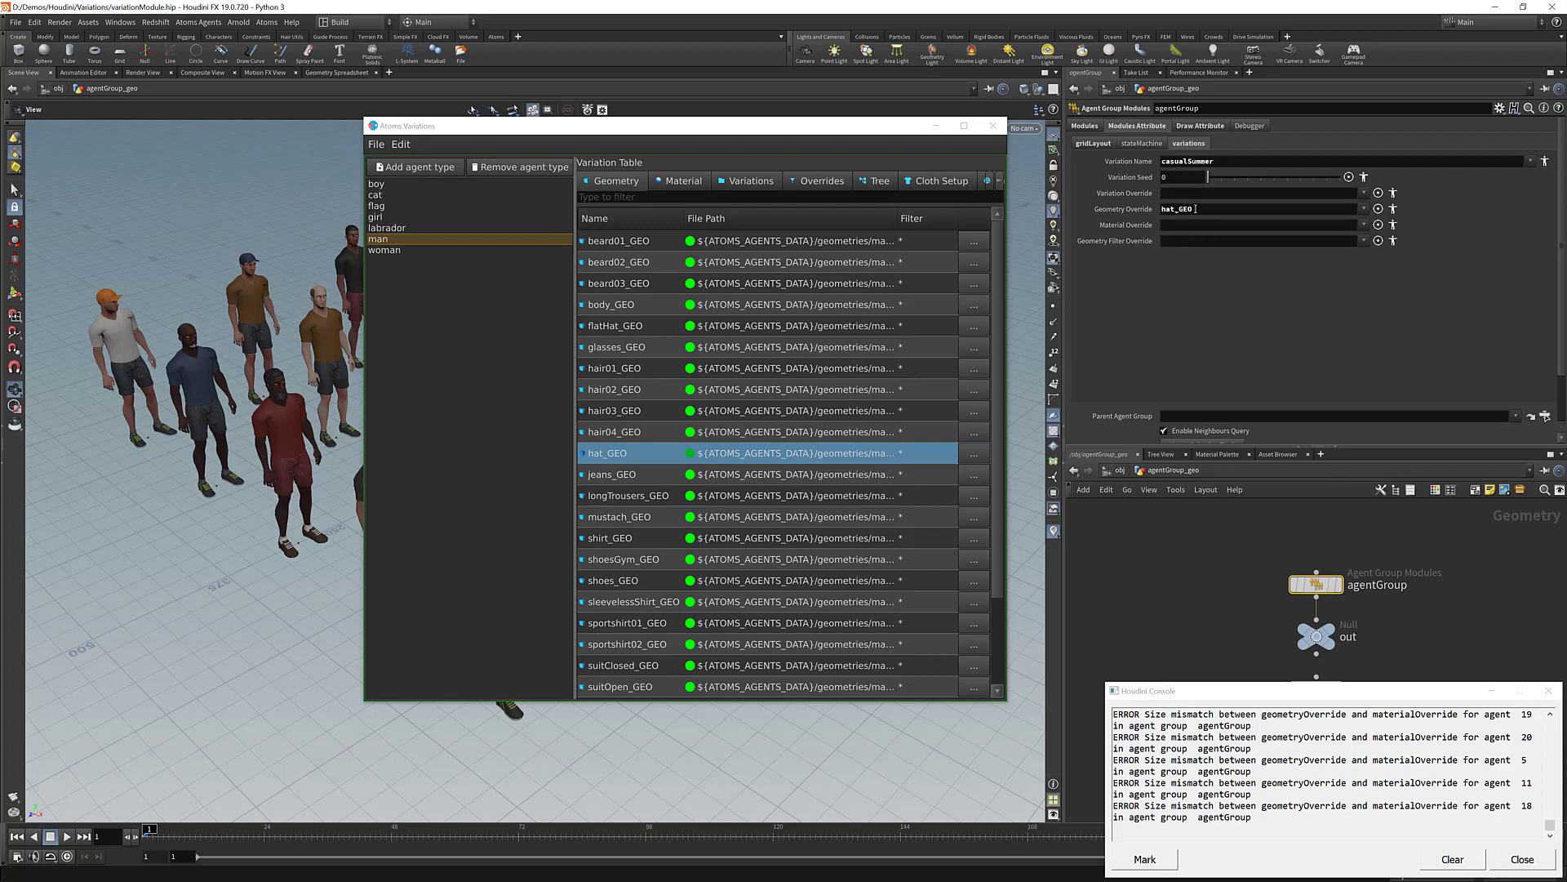
Step: Filter the man agent type's materials by hat and set the Material Override to man_hat_blackandgreen_MAT
{"action": "left_click", "coordinate": [696, 183]}
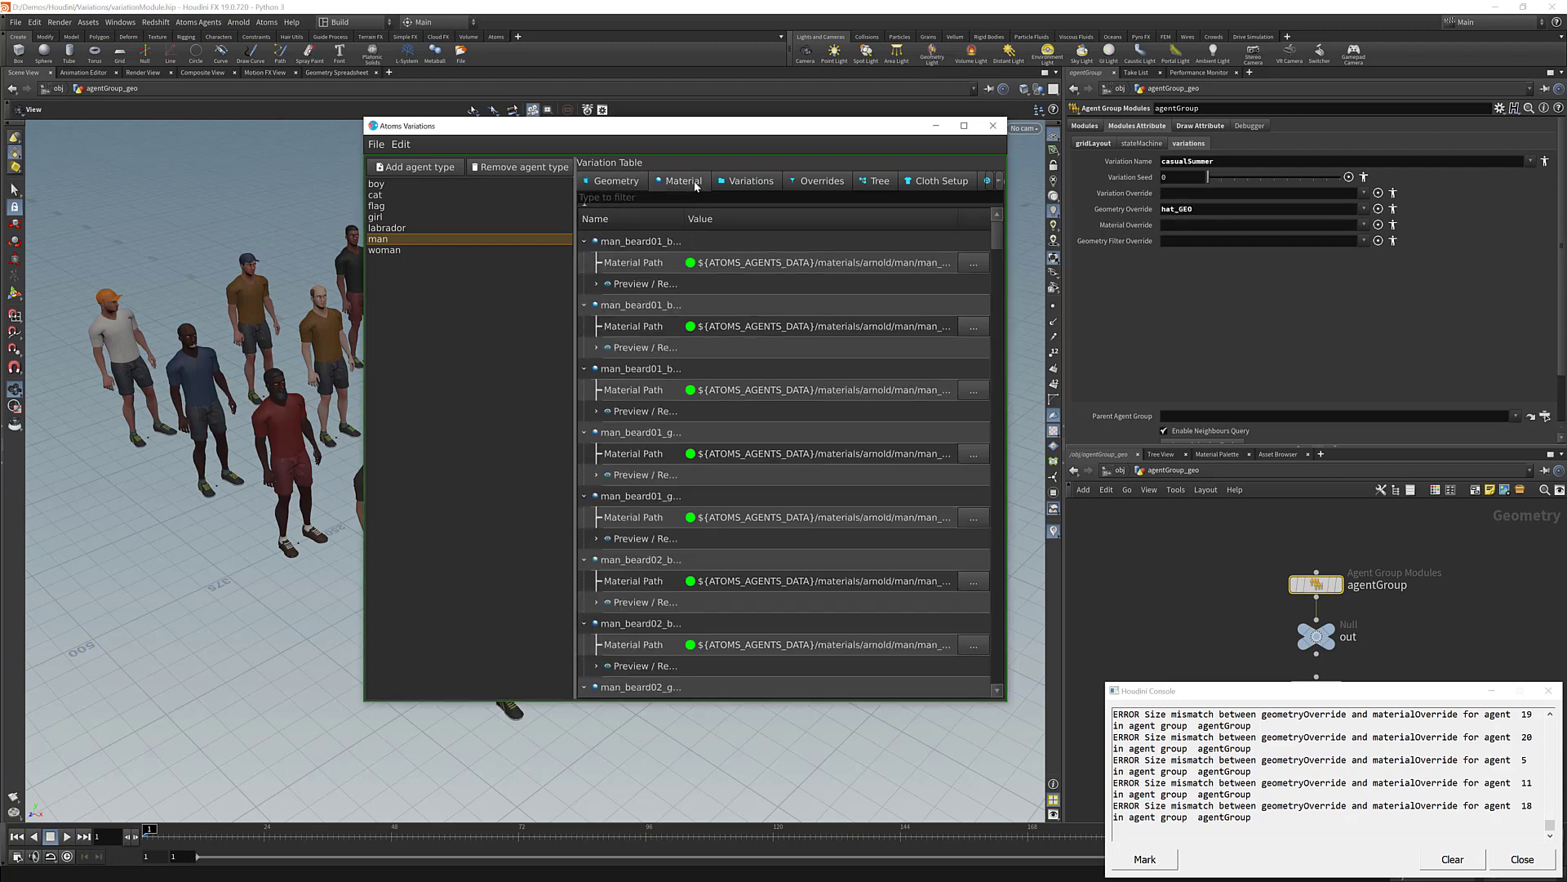
{"action": "type", "text": "hat"}
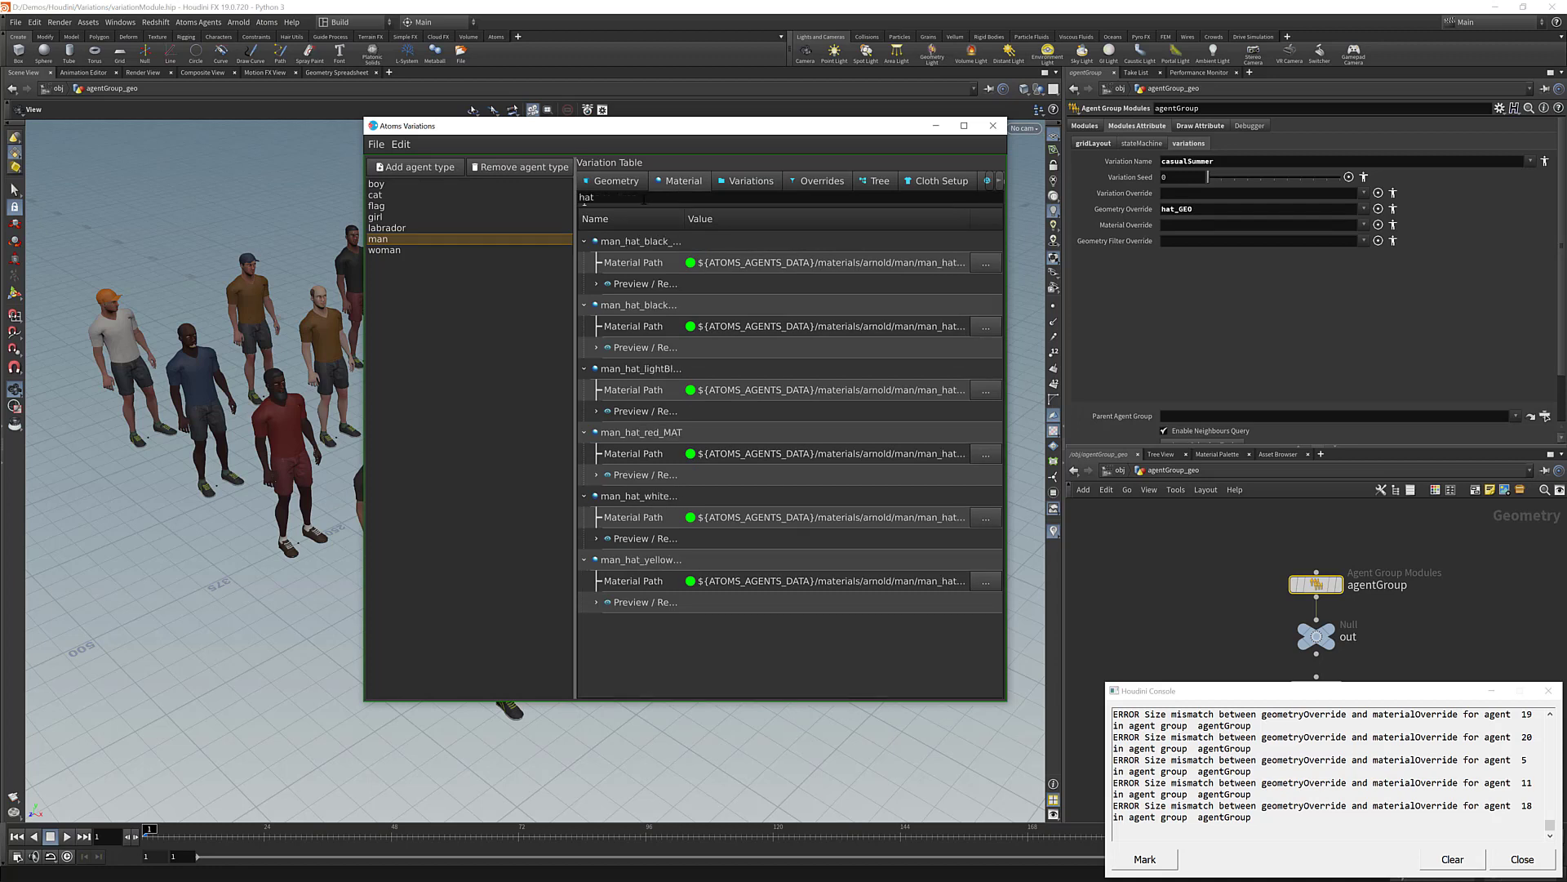
{"action": "left_click", "coordinate": [636, 313]}
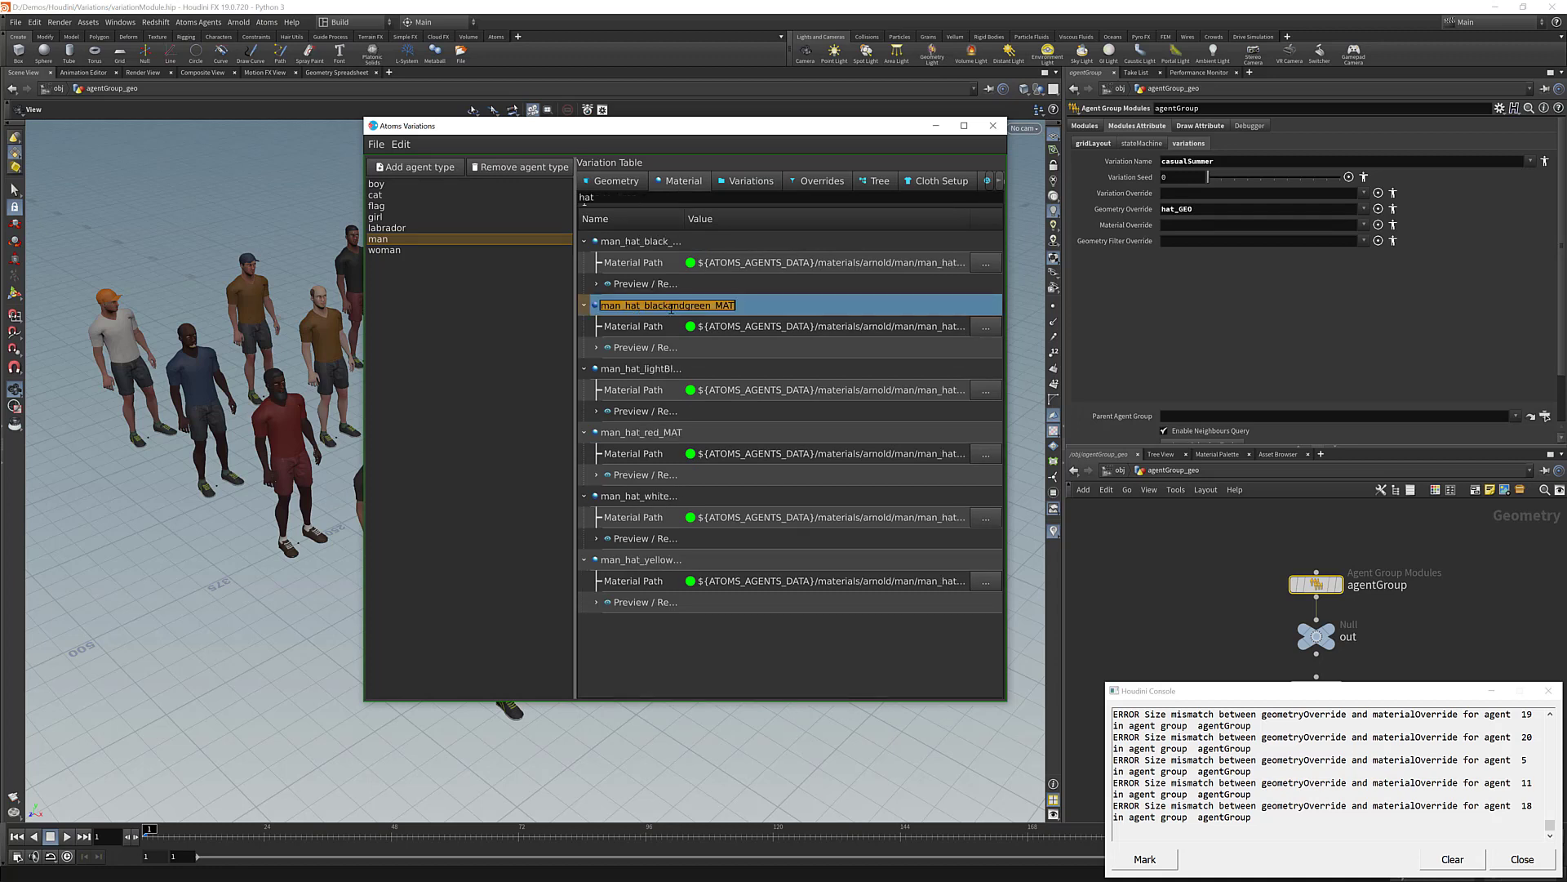
{"action": "left_click_drag", "start_coordinate": [636, 313], "coordinate": [1185, 226]}
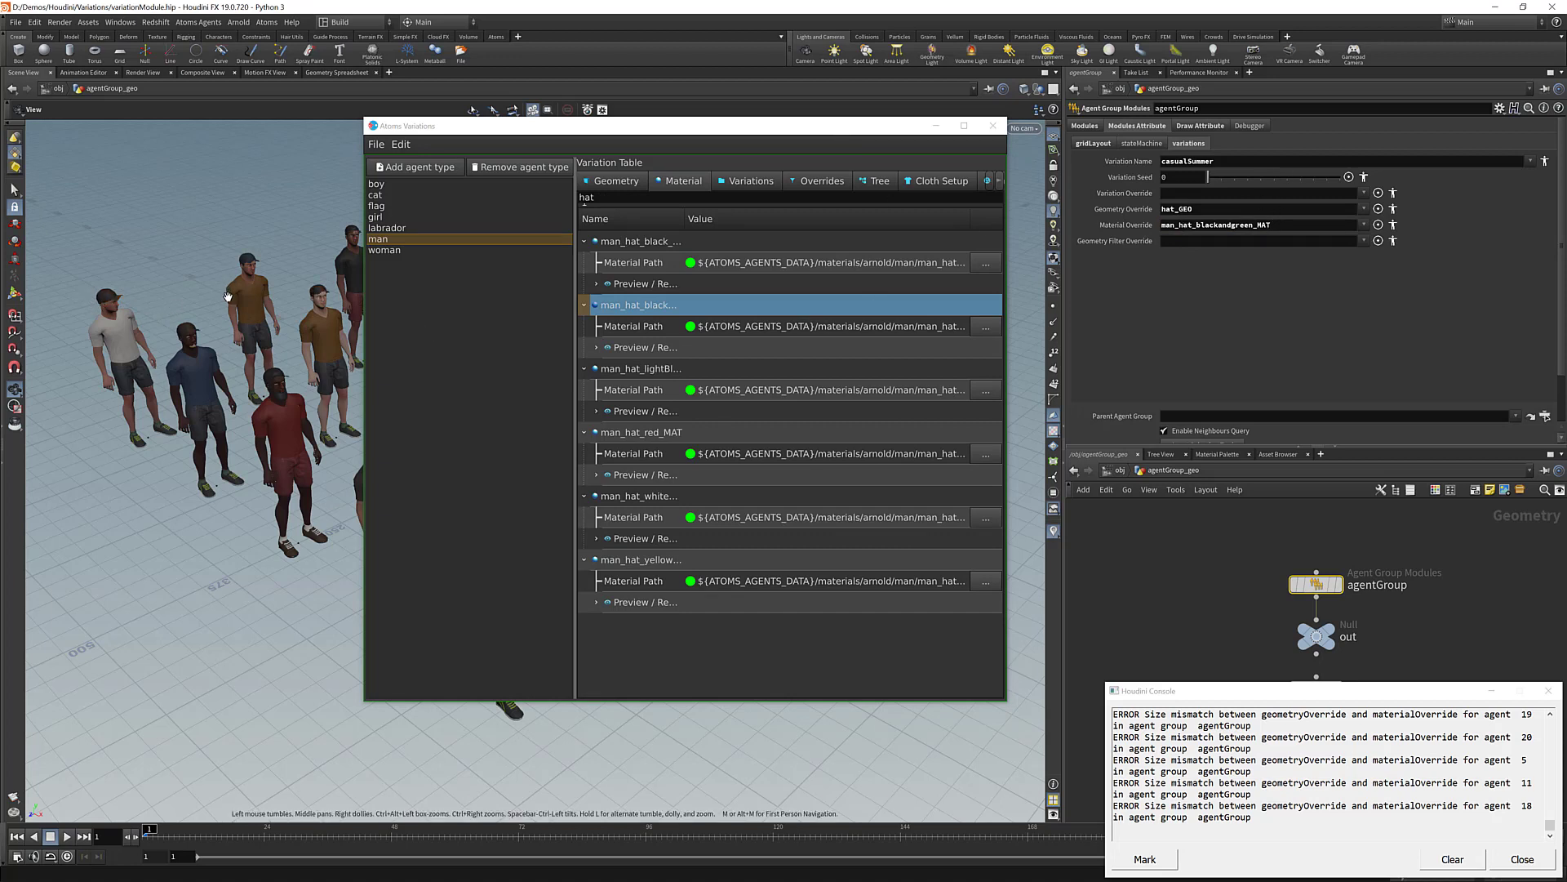
{"action": "middle_click_drag", "start_coordinate": [356, 472], "coordinate": [309, 467]}
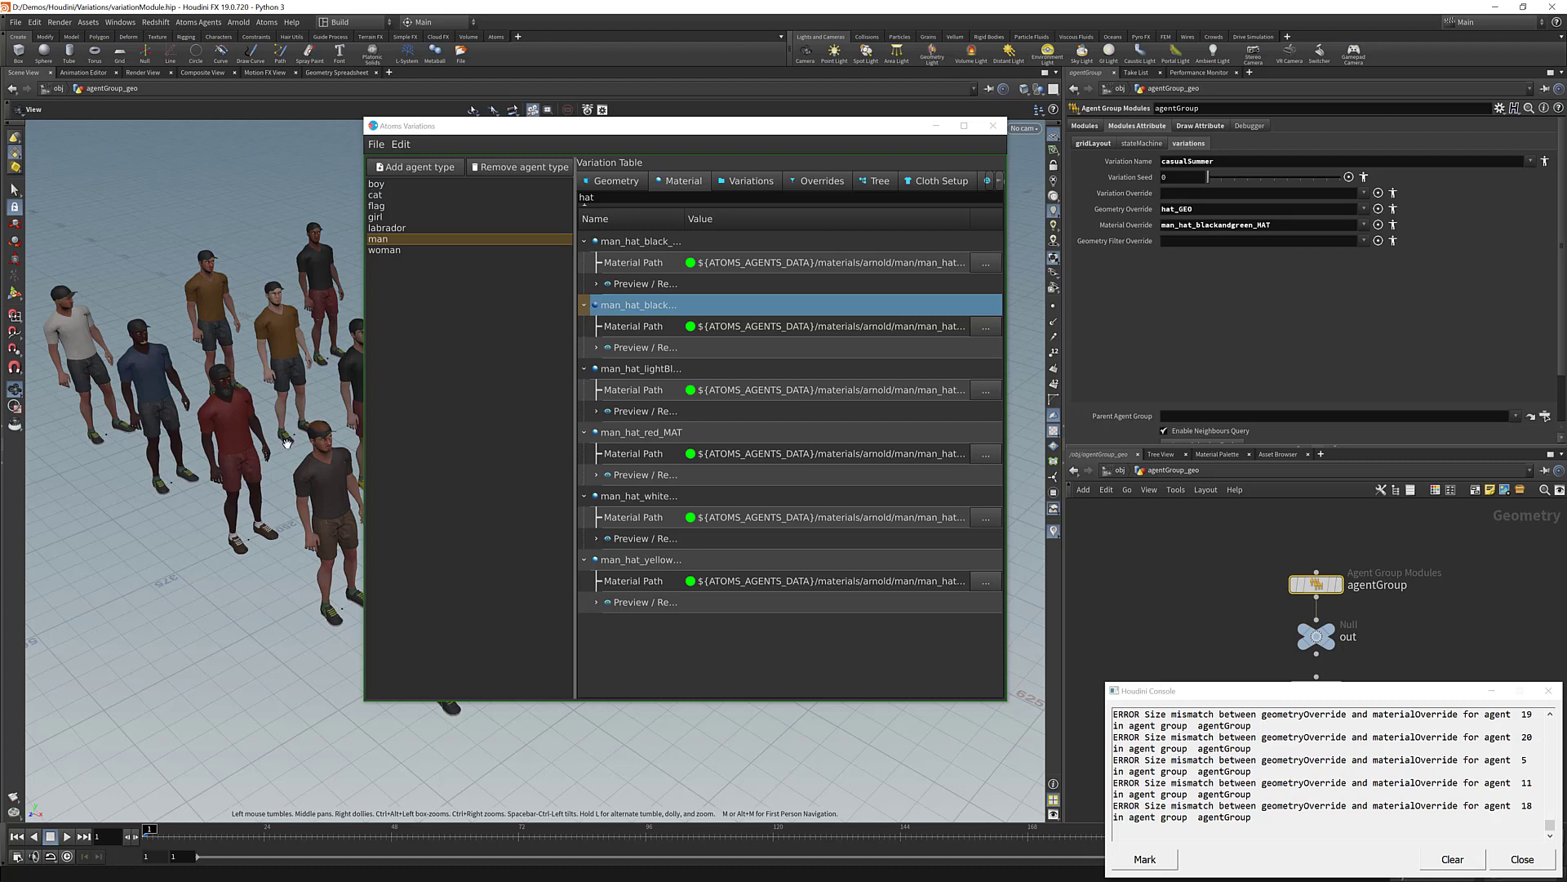
Step: Add glasses_GEO from the man agent type's geometries after hat_GEO in the Geometry Override
{"action": "left_click", "coordinate": [603, 184]}
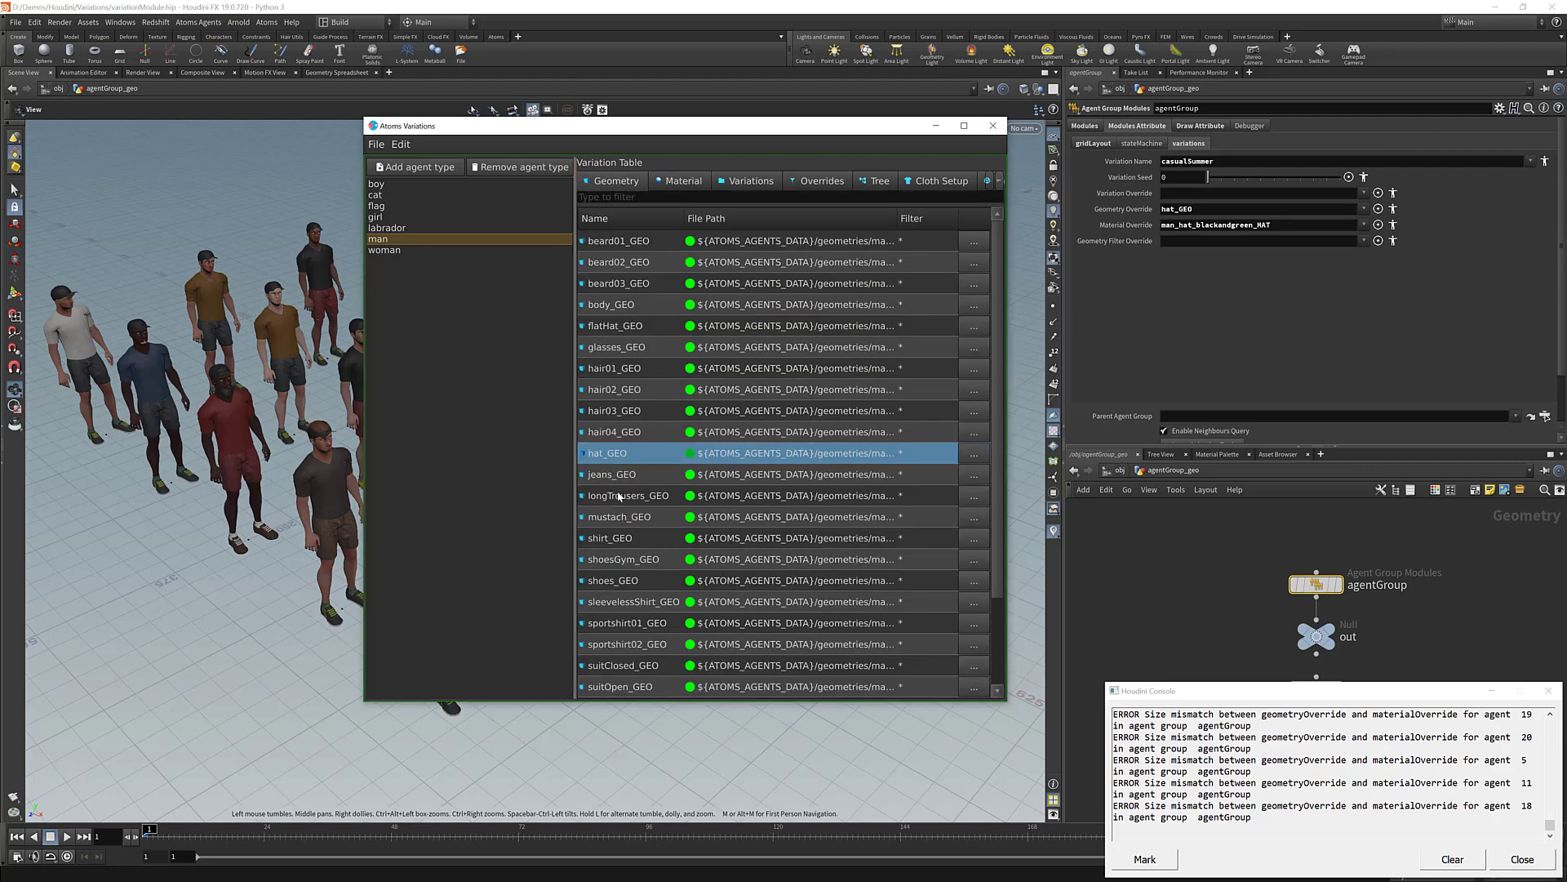
{"action": "left_click", "coordinate": [628, 346]}
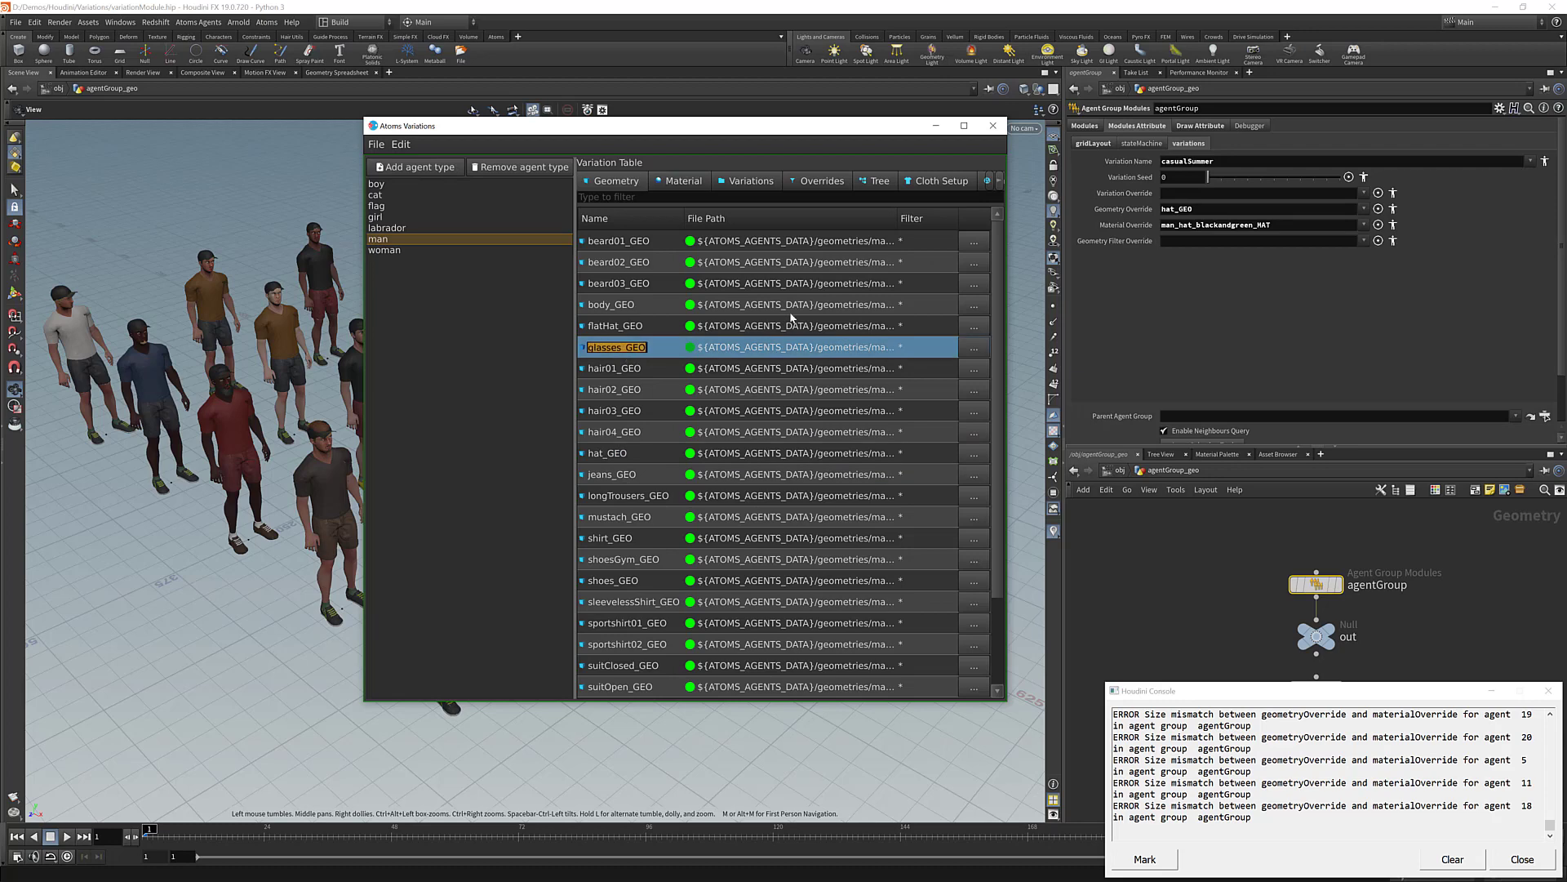
{"action": "left_click", "coordinate": [1215, 210]}
{"action": "type", "text": "glasses_GEO"}
{"action": "key", "text": "Return"}
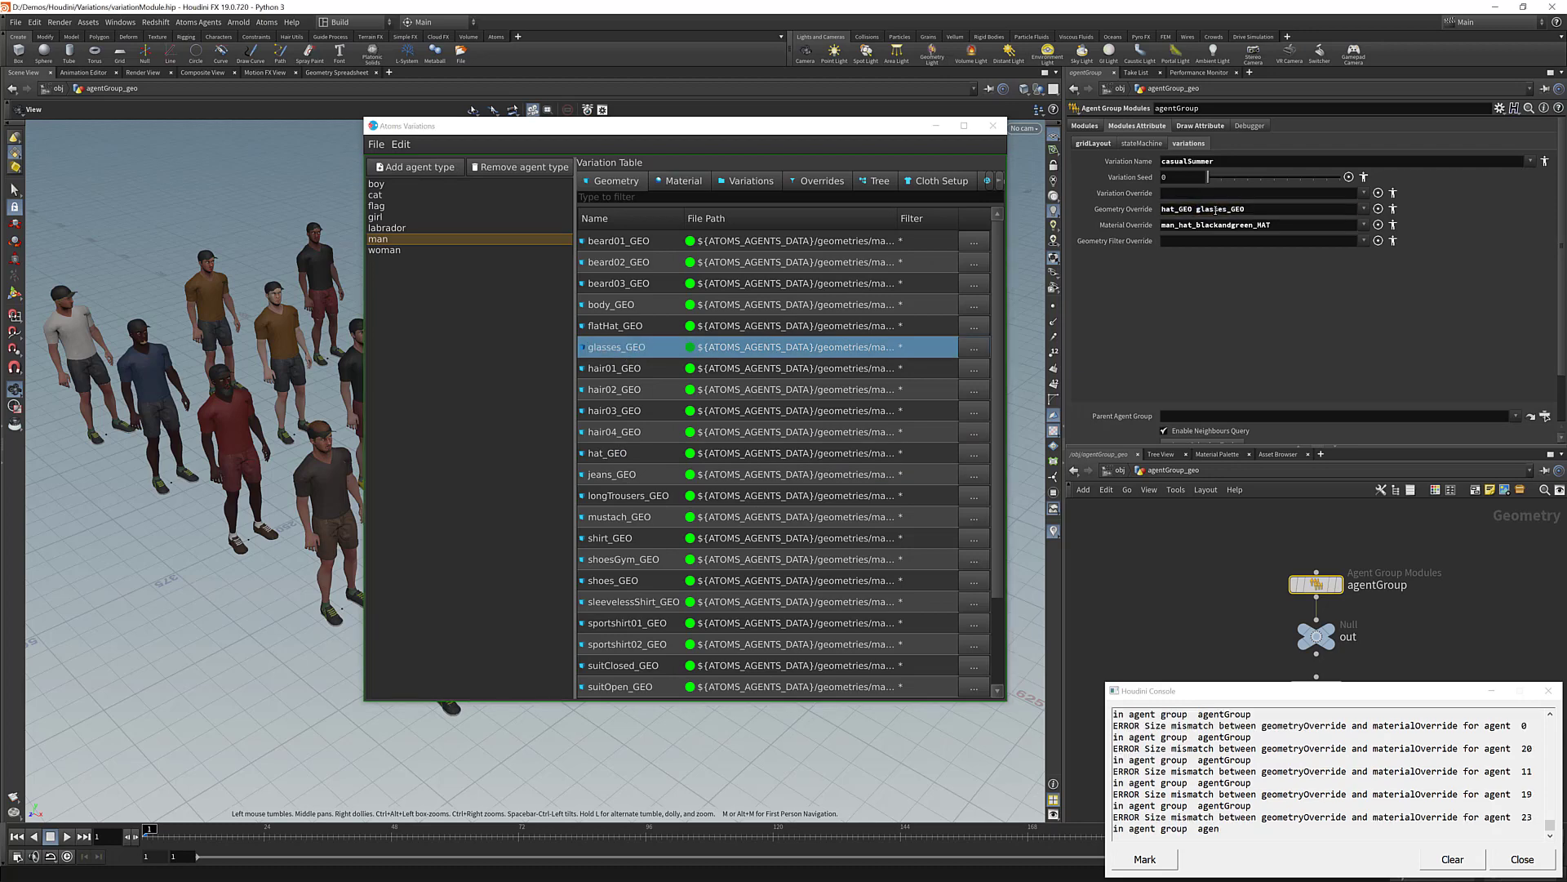
Step: Filter the man agent type's materials by glasses and append man_glasses_blue_MAT to the Material Override
{"action": "left_click", "coordinate": [684, 181]}
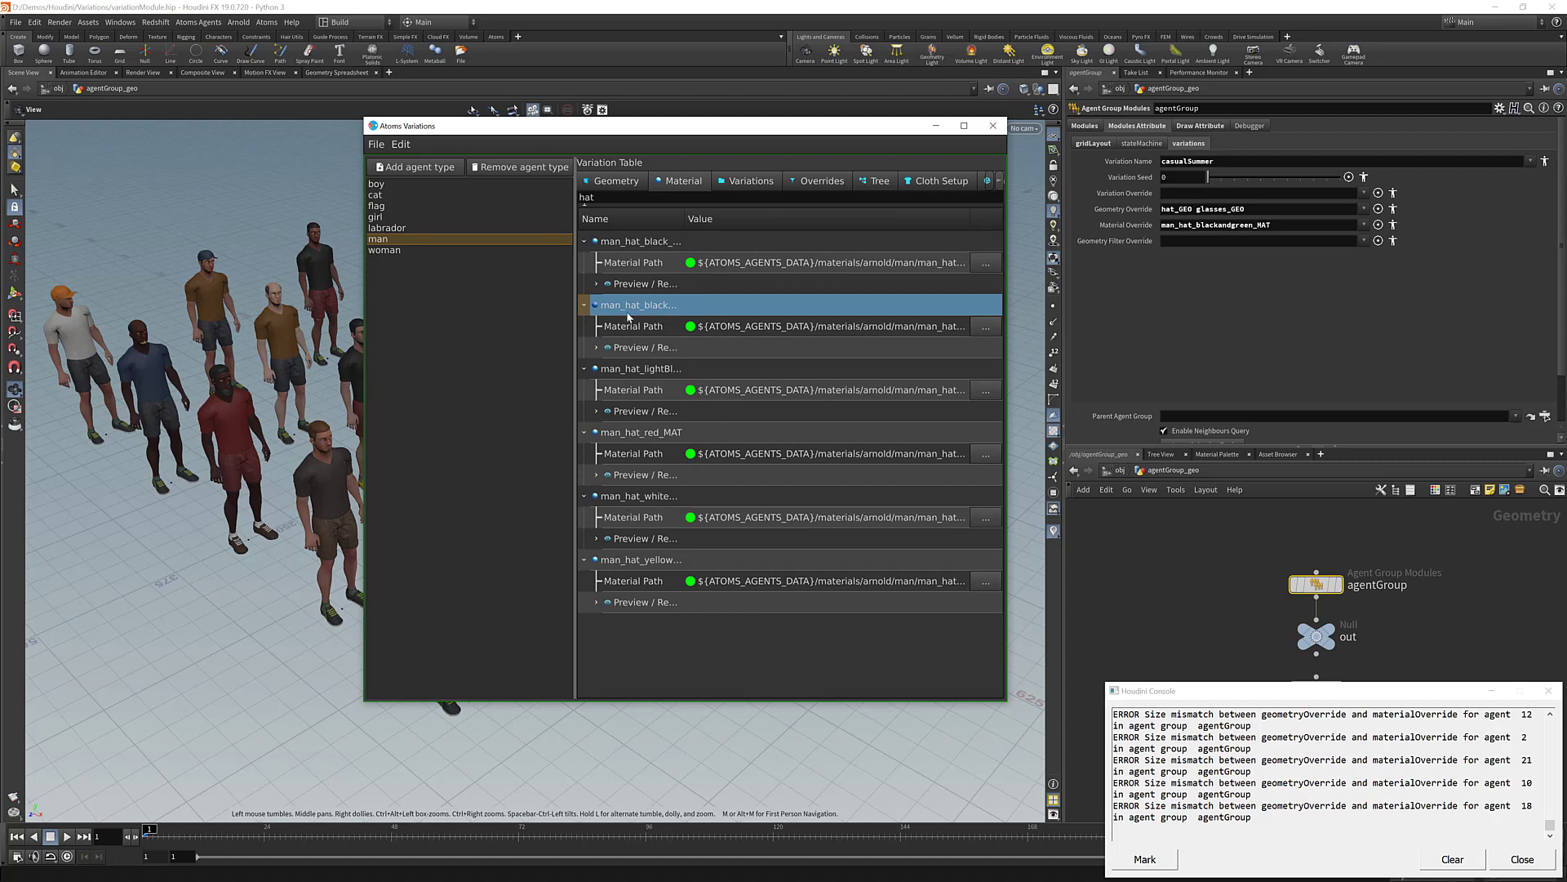
{"action": "double_click", "coordinate": [614, 201]}
{"action": "type", "text": "glasses"}
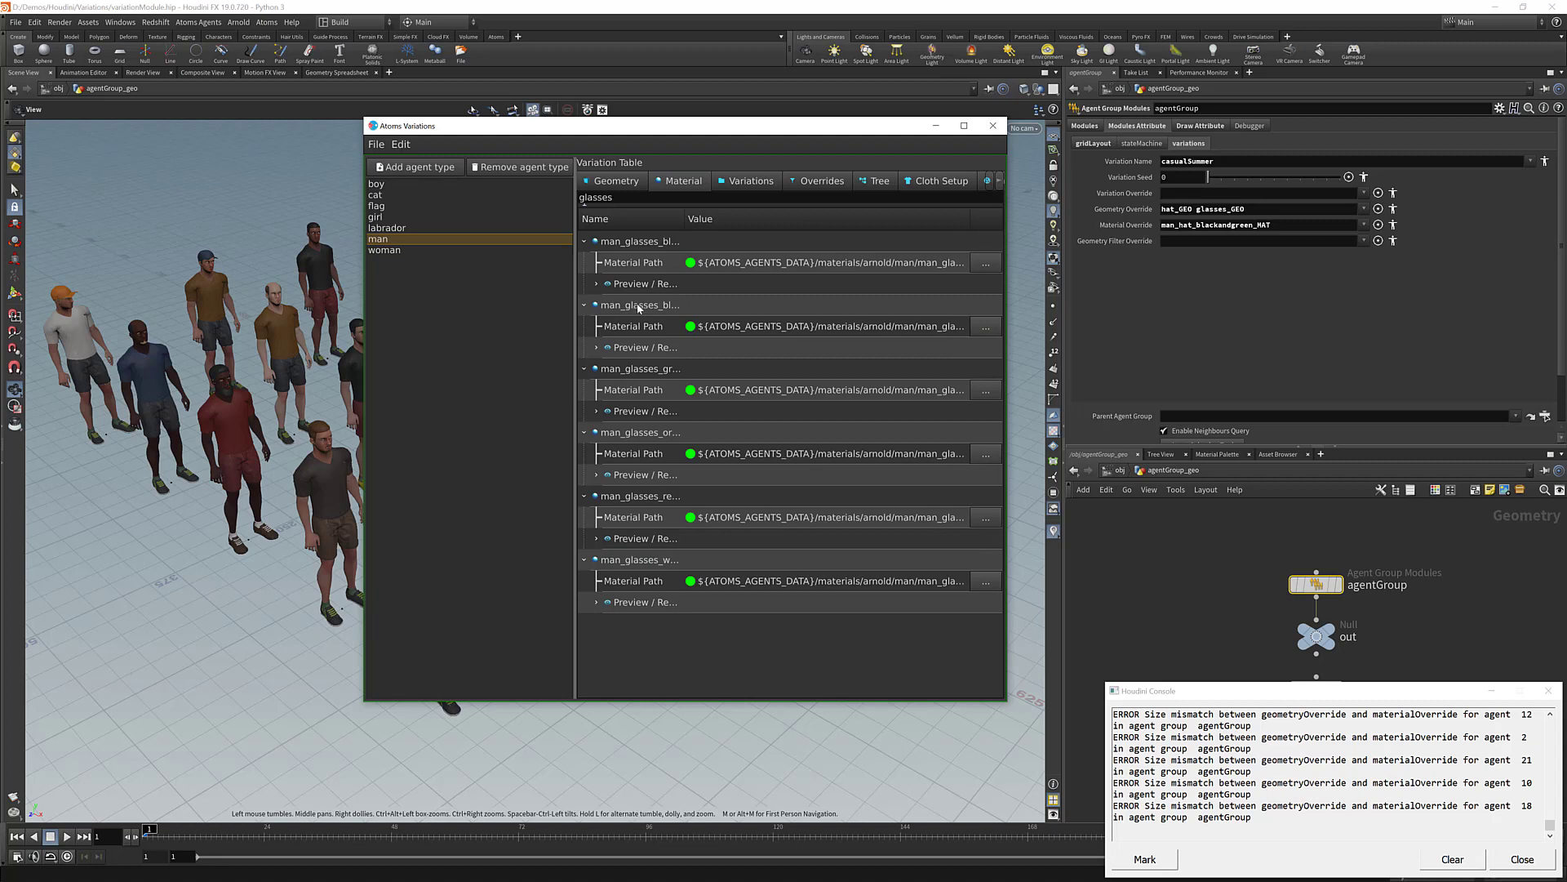
{"action": "double_click", "coordinate": [639, 306]}
{"action": "key", "text": "ctrl+c"}
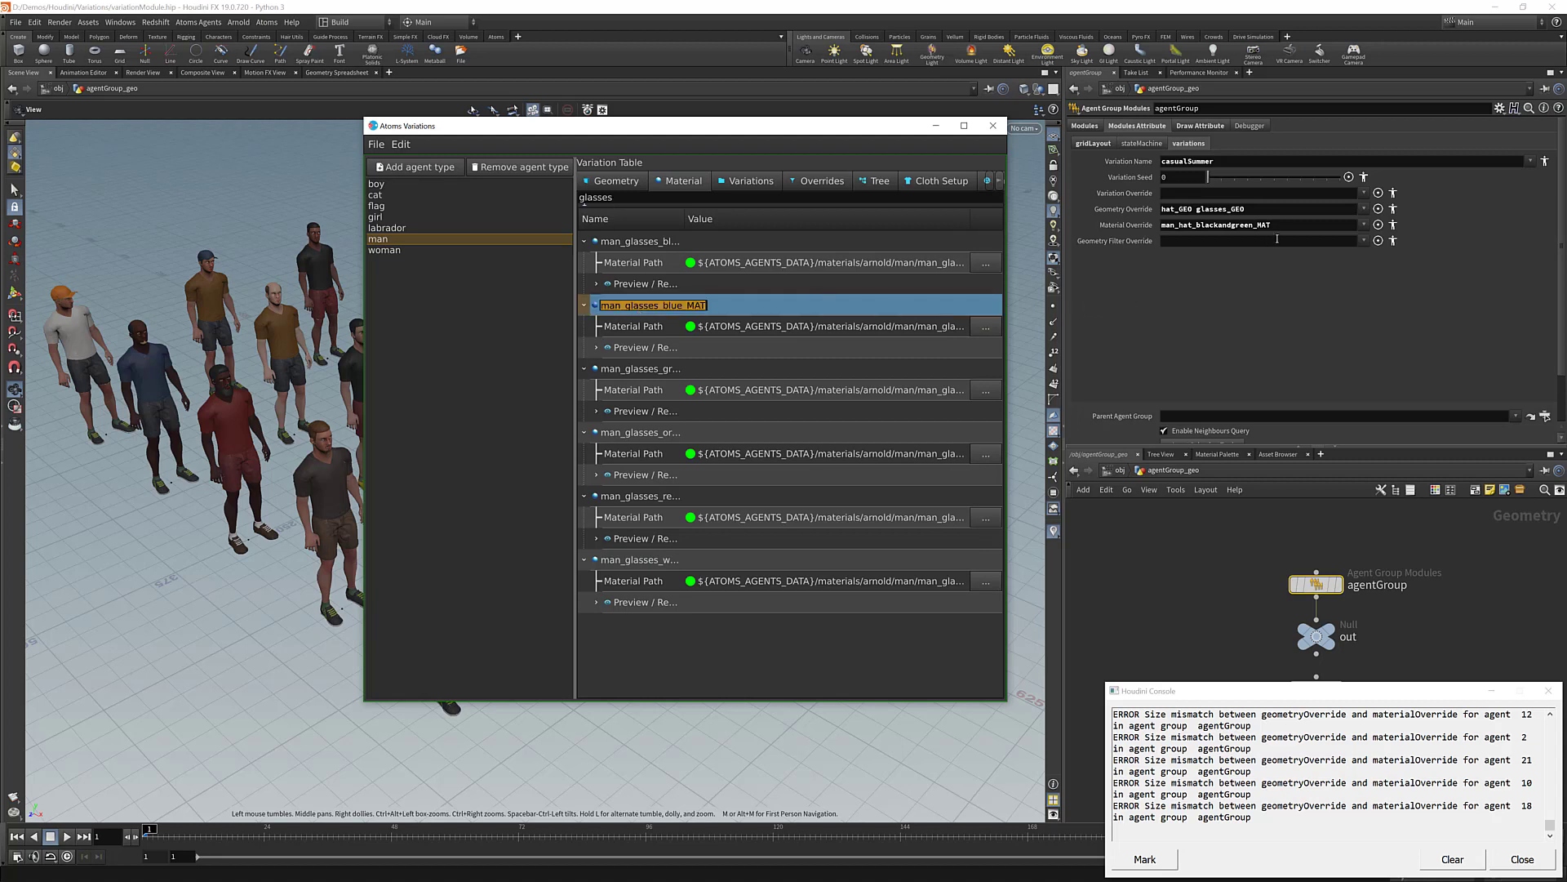
{"action": "left_click", "coordinate": [1282, 227]}
{"action": "key", "text": "ctrl+v"}
{"action": "key", "text": "Return"}
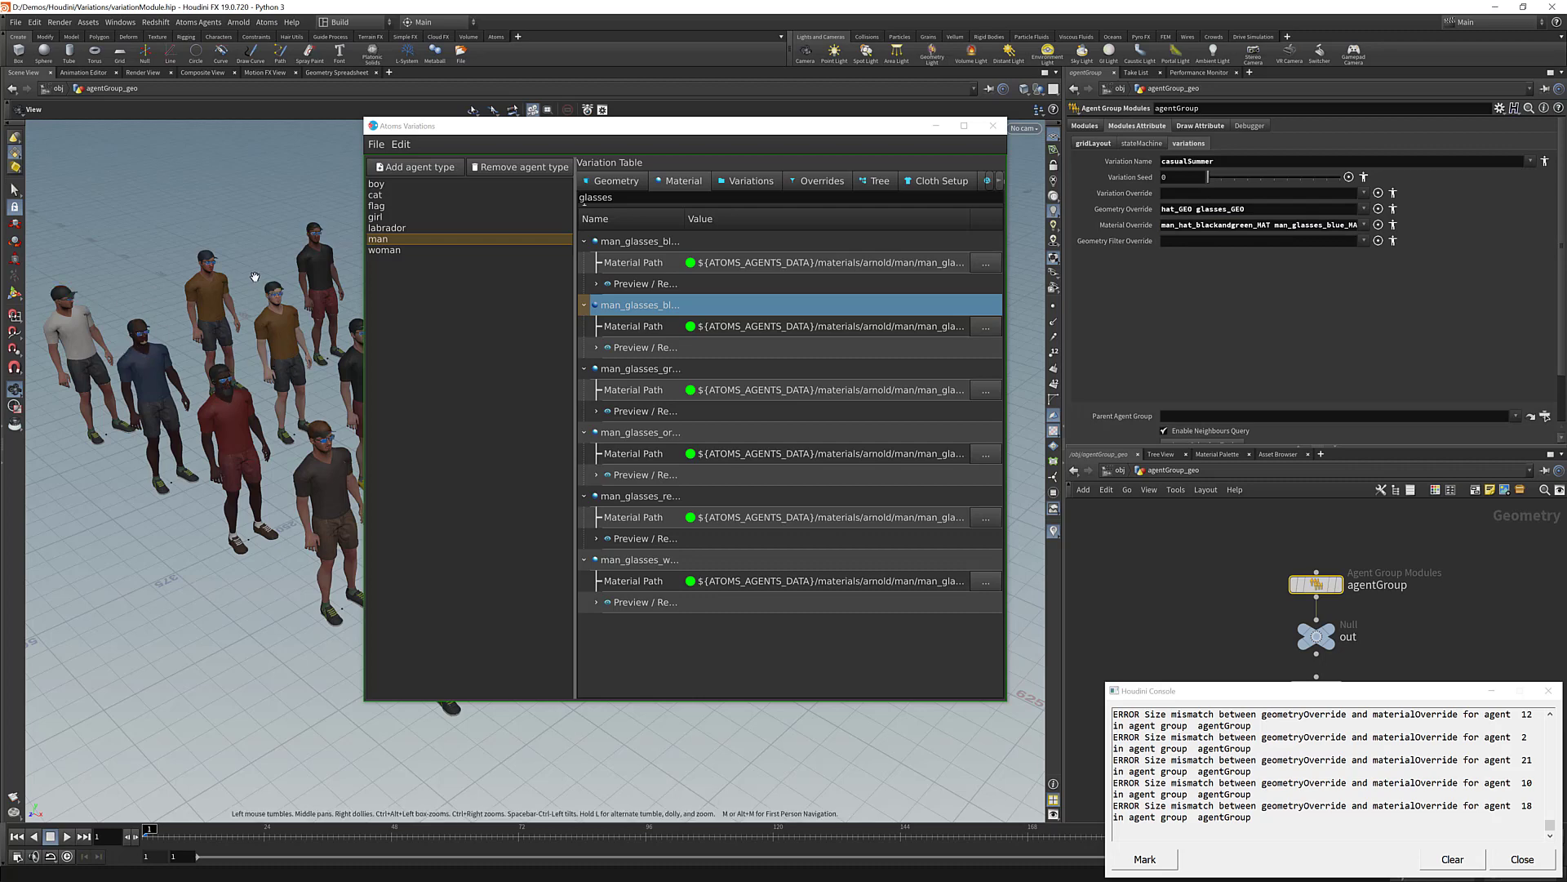
Step: Close the Atoms Variations editor and clear both the Geometry Override and the Material Override of the variations module
{"action": "left_click", "coordinate": [993, 126]}
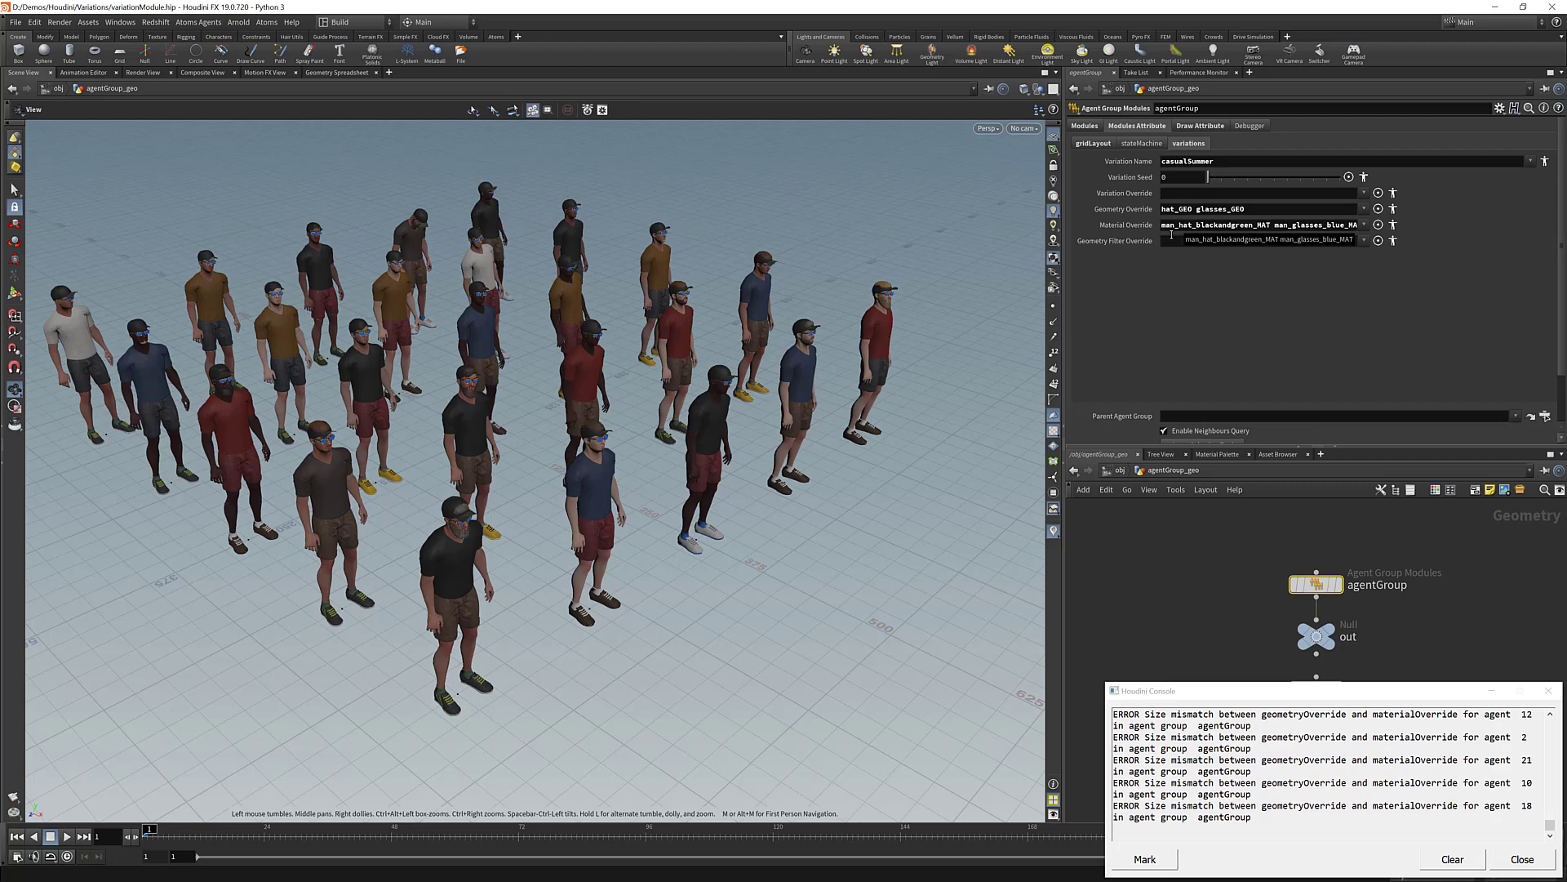
{"action": "left_click", "coordinate": [1254, 211]}
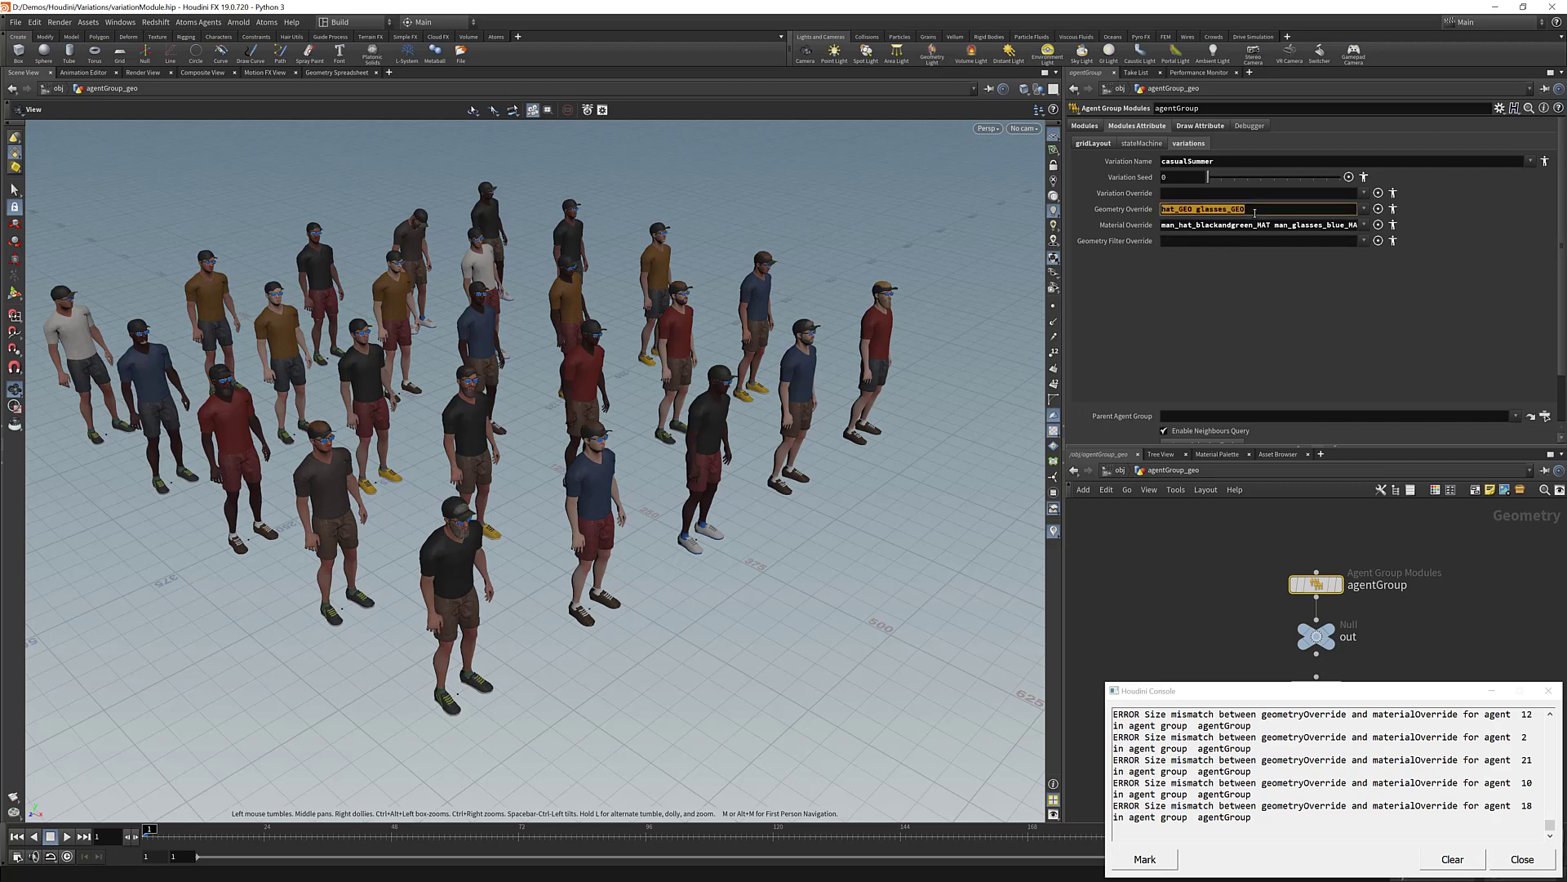
{"action": "key", "text": "BackSpace"}
{"action": "left_click", "coordinate": [1260, 226]}
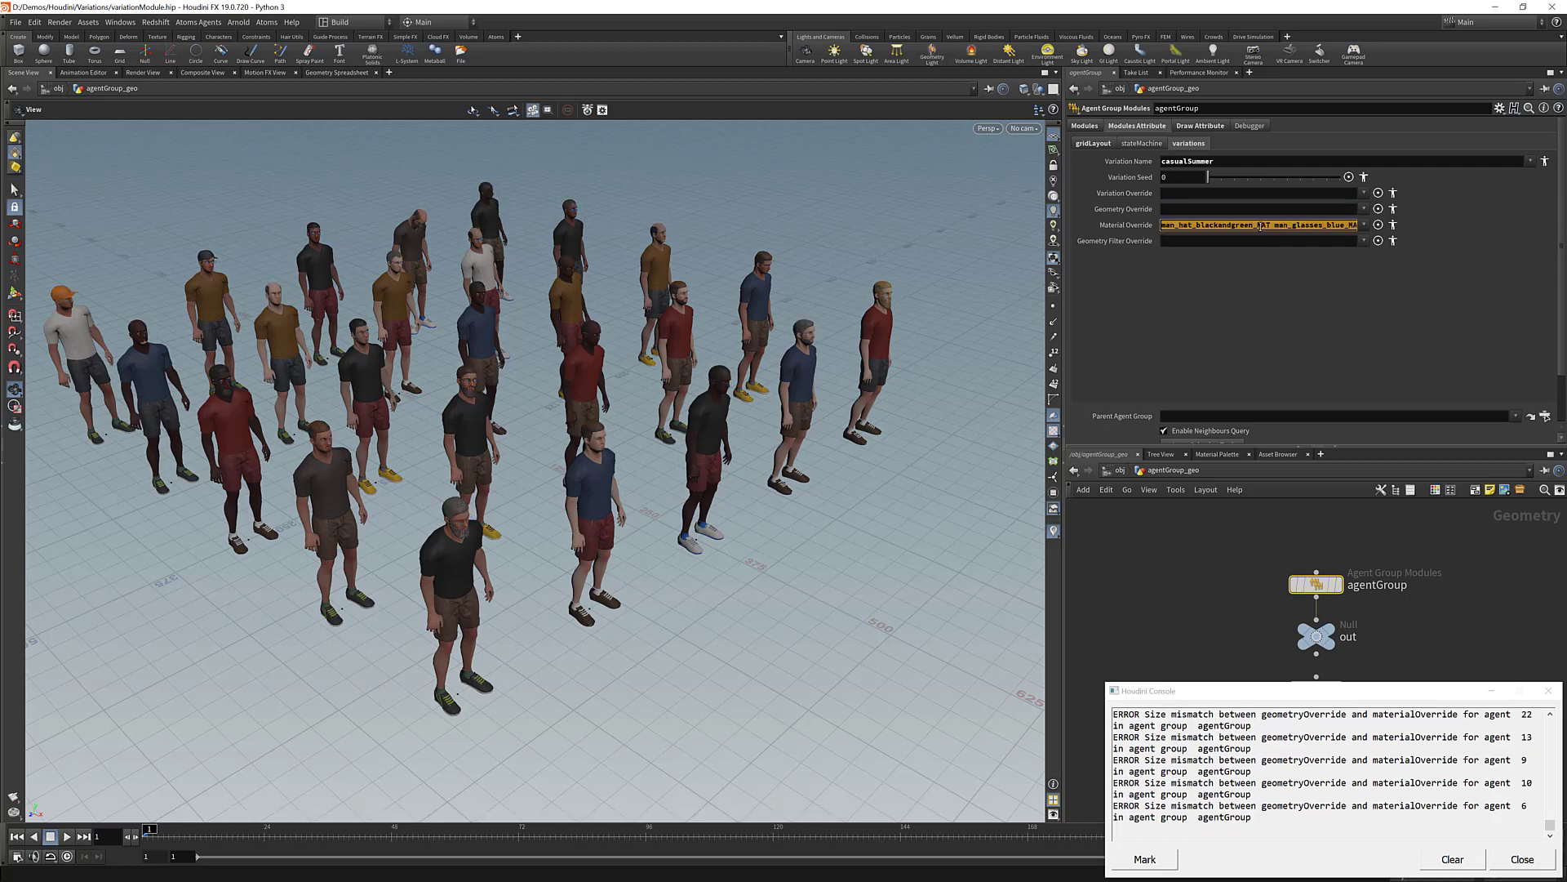
{"action": "key", "text": "BackSpace"}
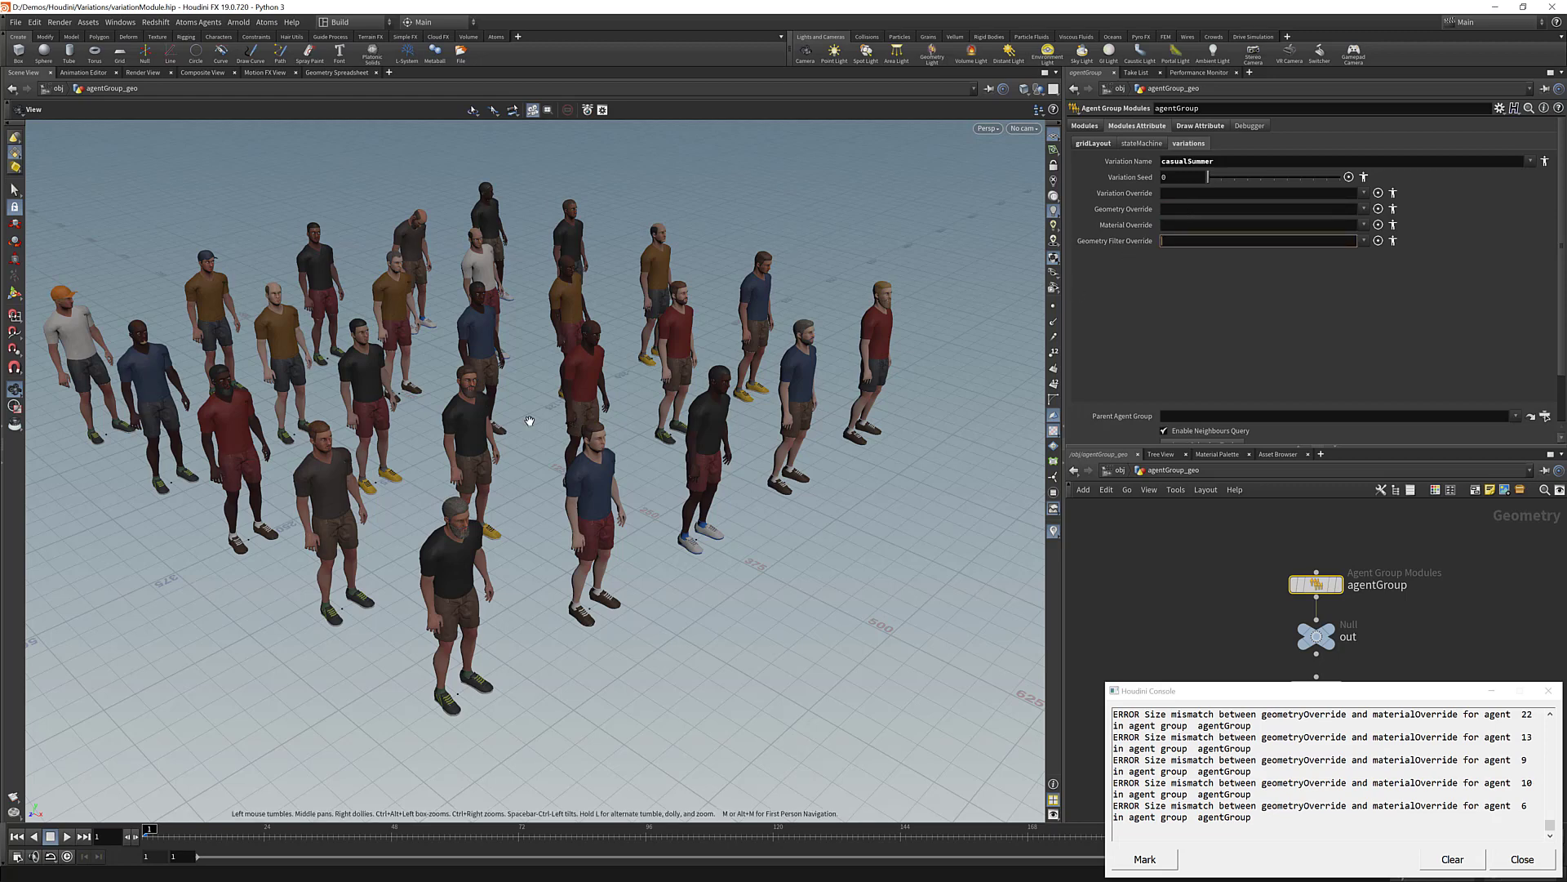
Step: Set the variations module's Geometry Filter Override to hat_GEO to filter the hats out of the man agents
{"action": "middle_click_drag", "start_coordinate": [469, 372], "coordinate": [544, 364]}
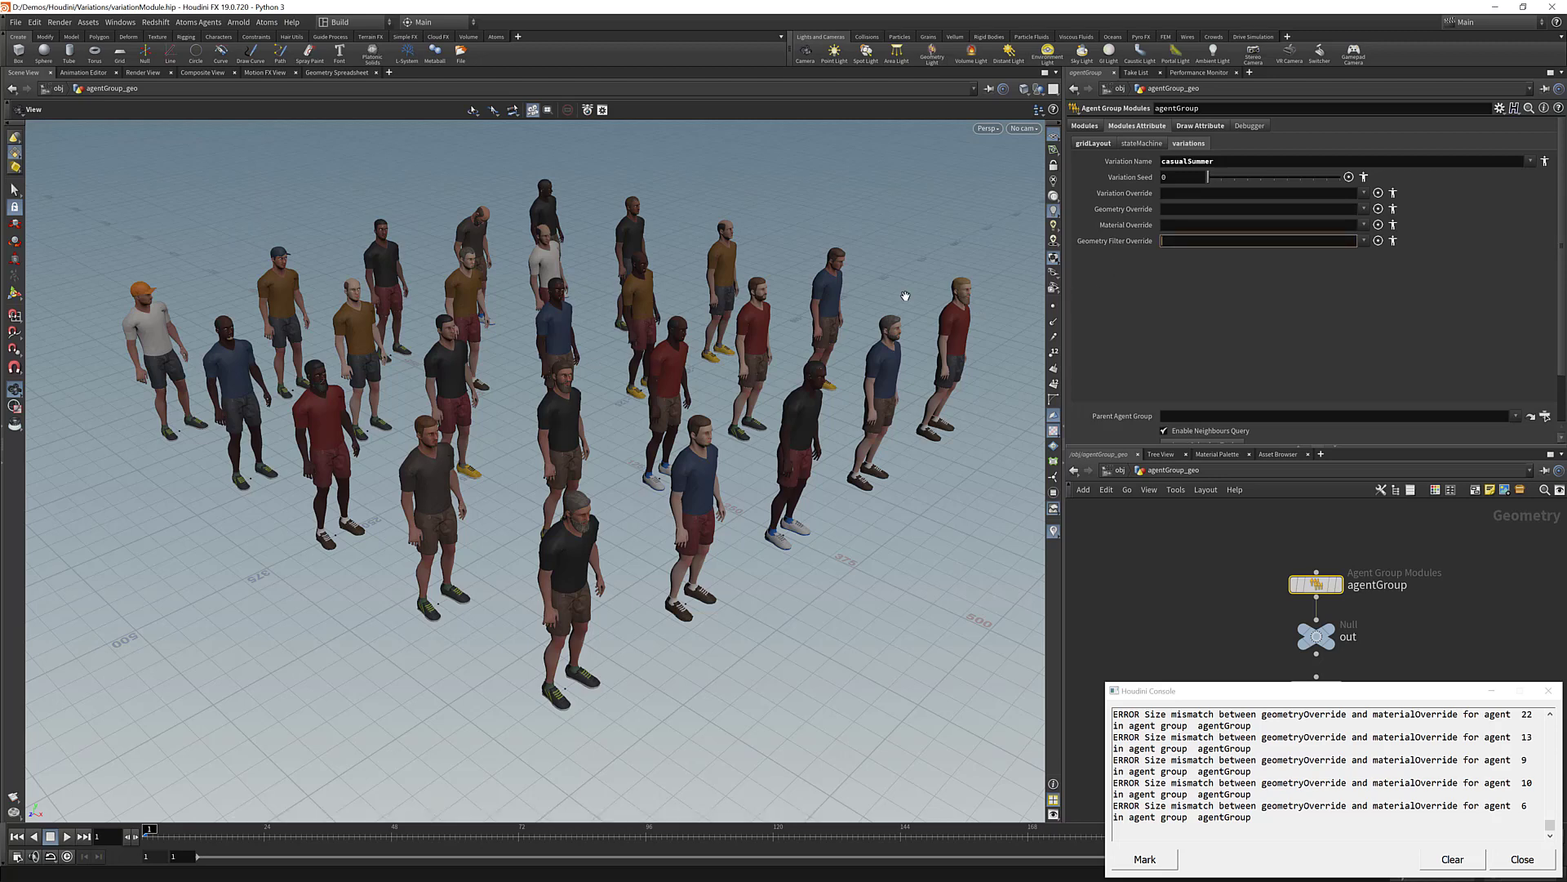
{"action": "type", "text": "hat"}
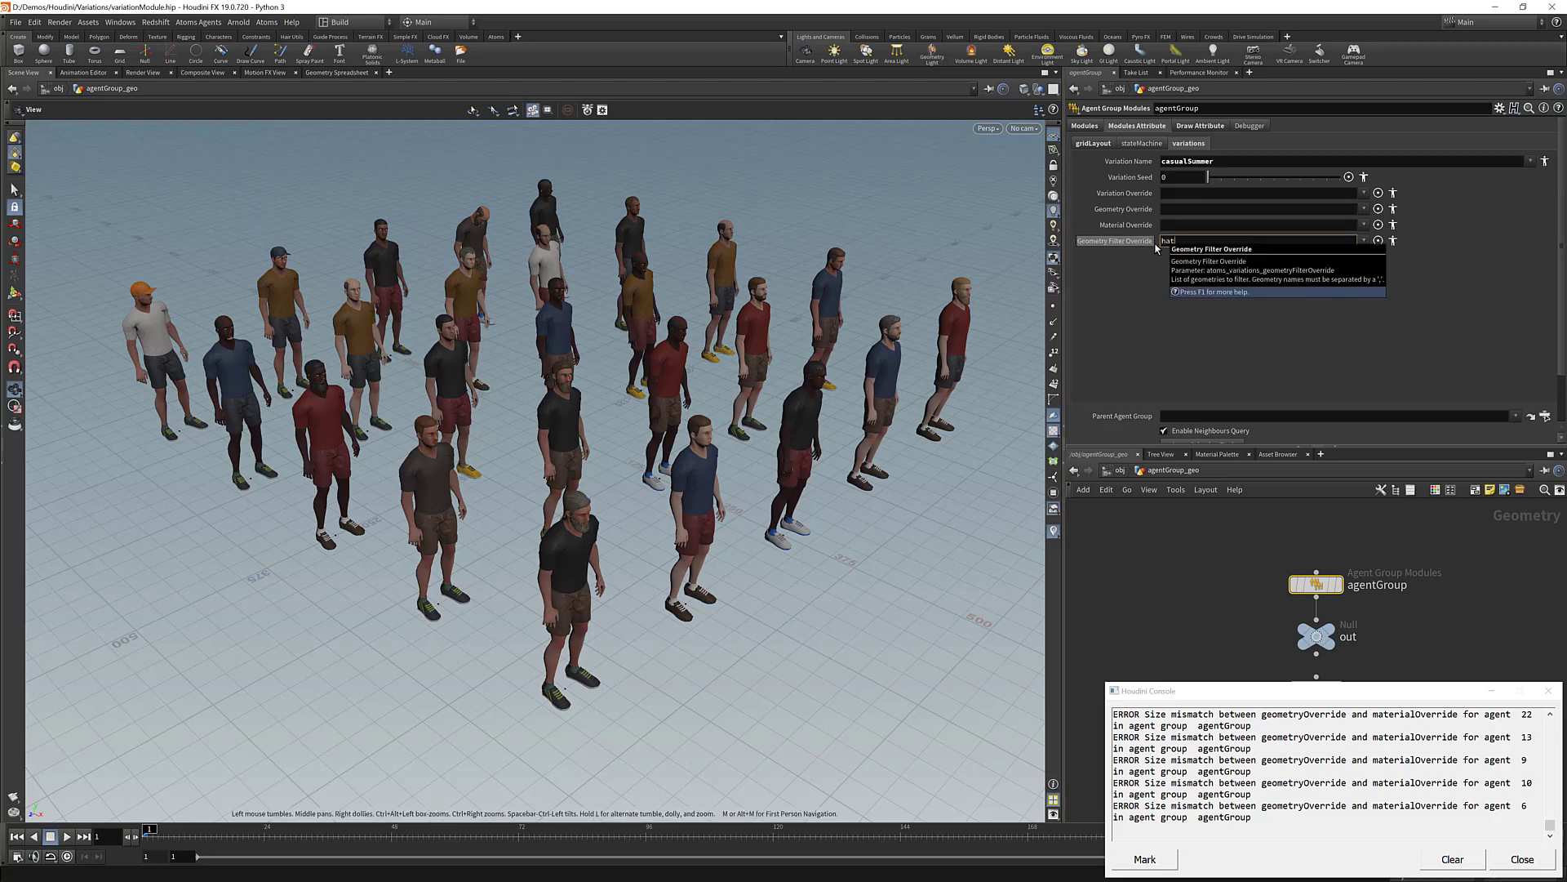
{"action": "type", "text": " GEO"}
{"action": "key", "text": "Return"}
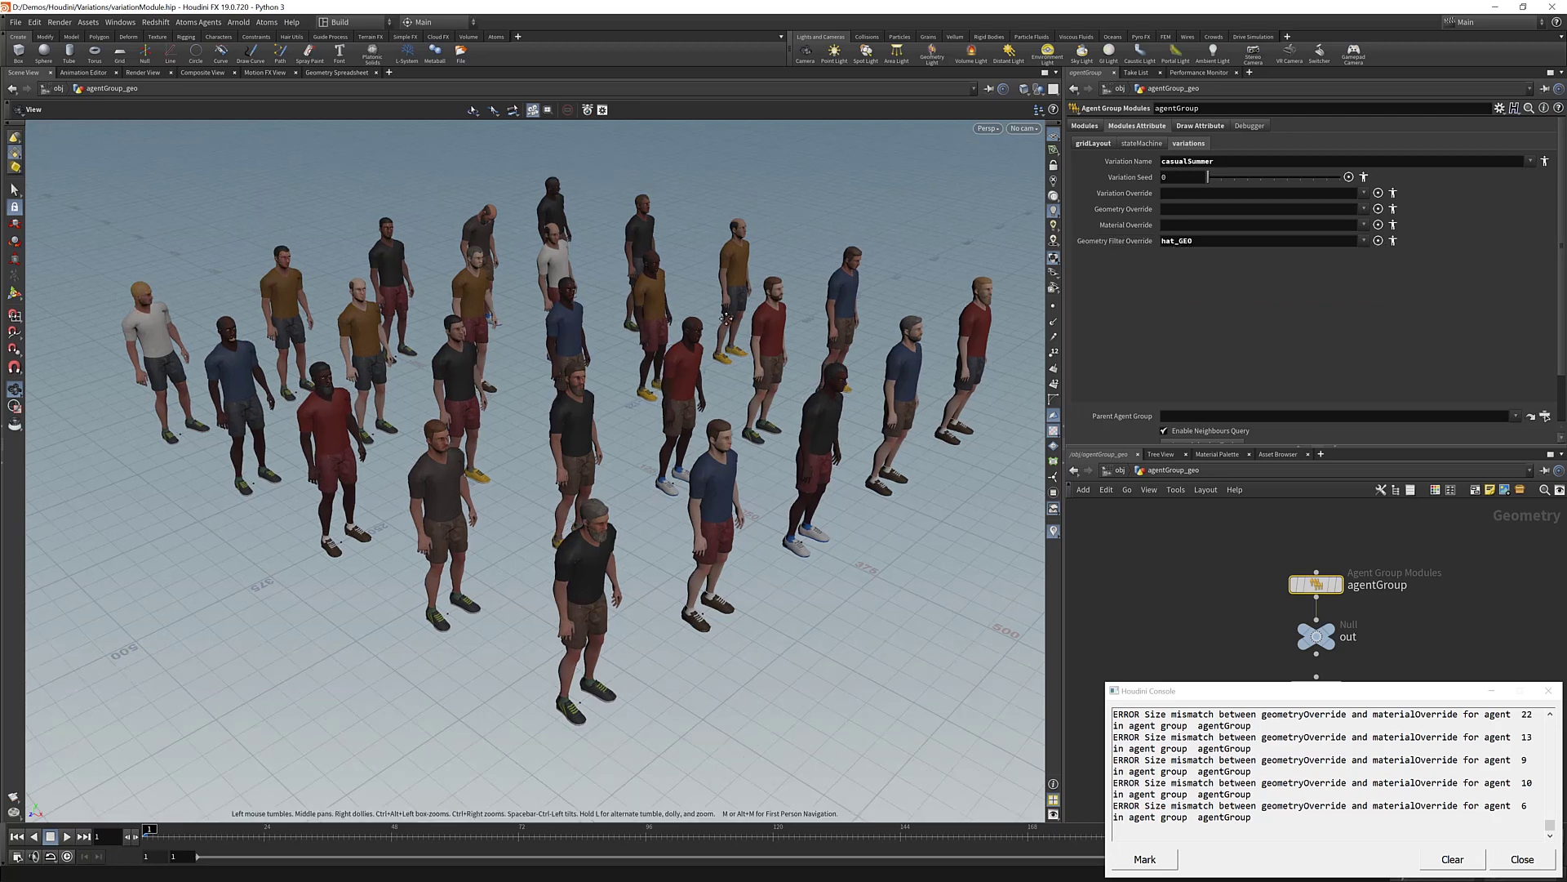
{"action": "middle_click_drag", "start_coordinate": [726, 318], "coordinate": [712, 313]}
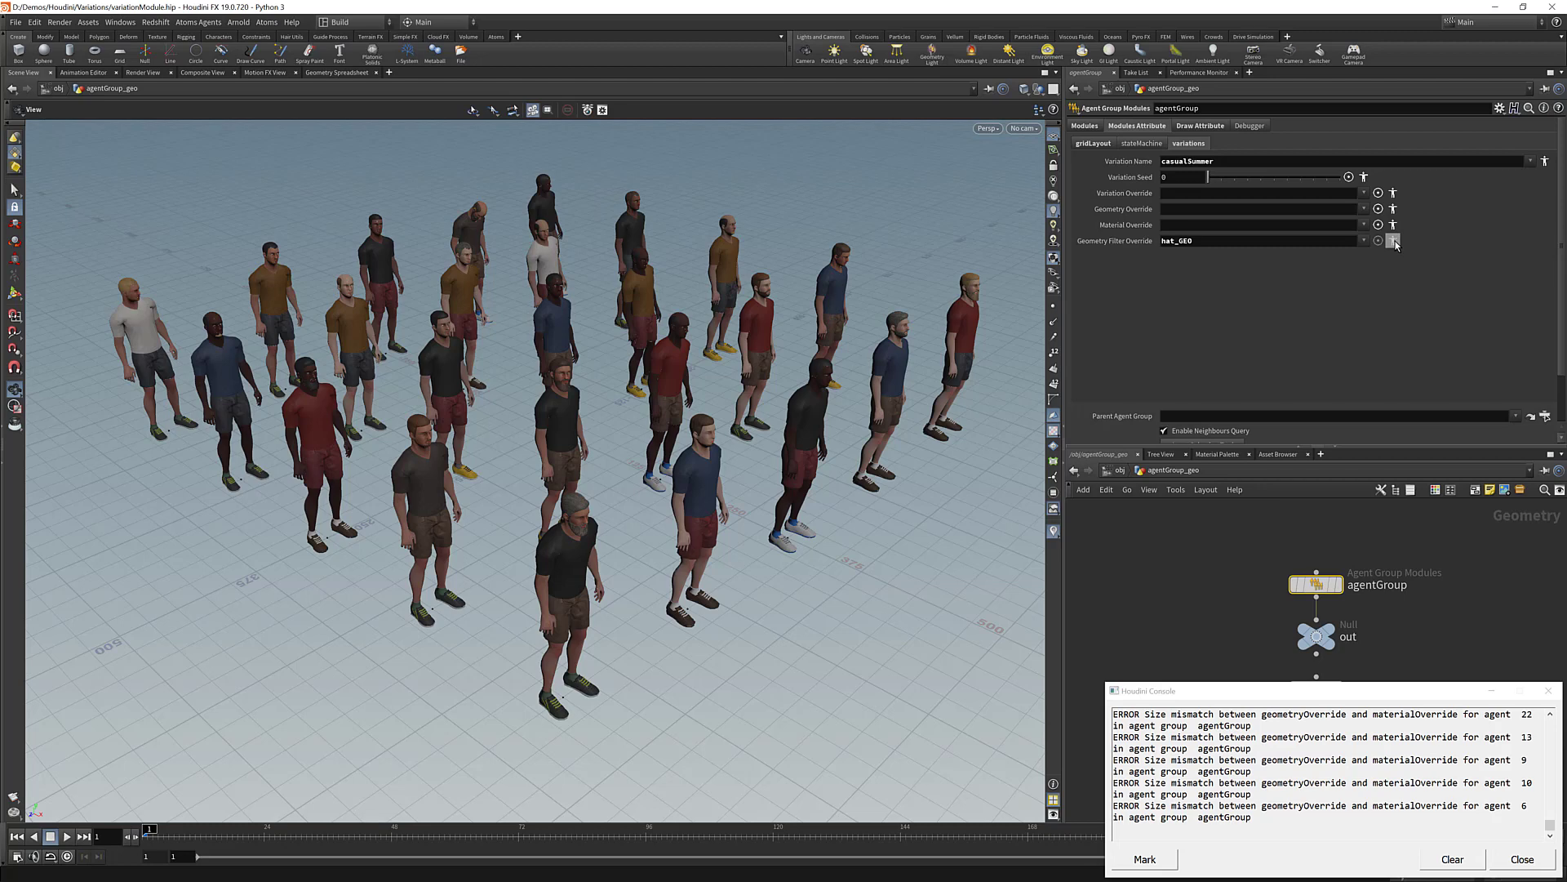